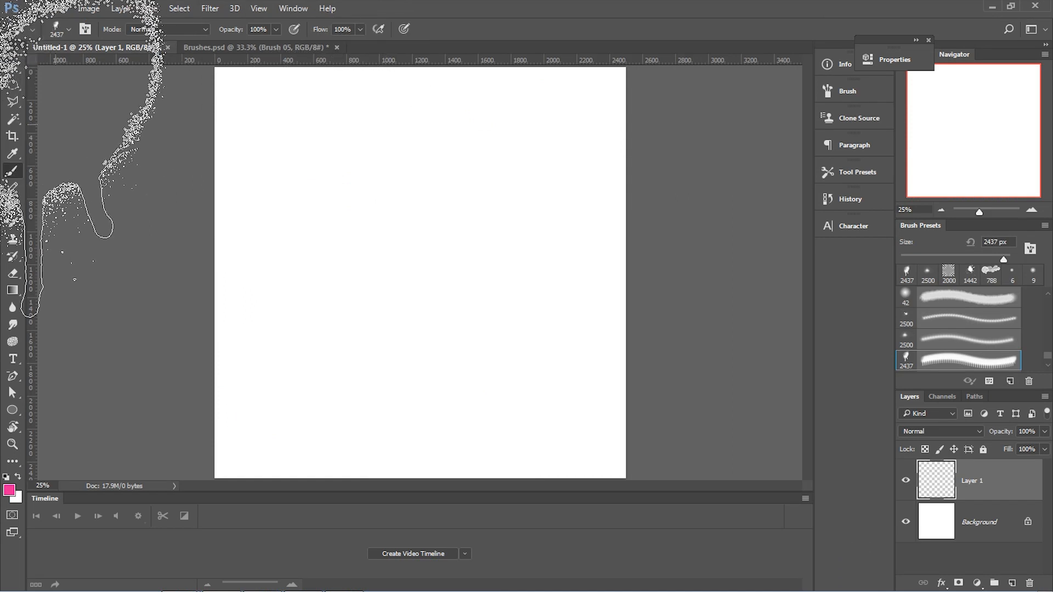
Activate the Brush tool and choose the 7 px hard round preset near the start of the brush presets
{"action": "left_click", "coordinate": [16, 173]}
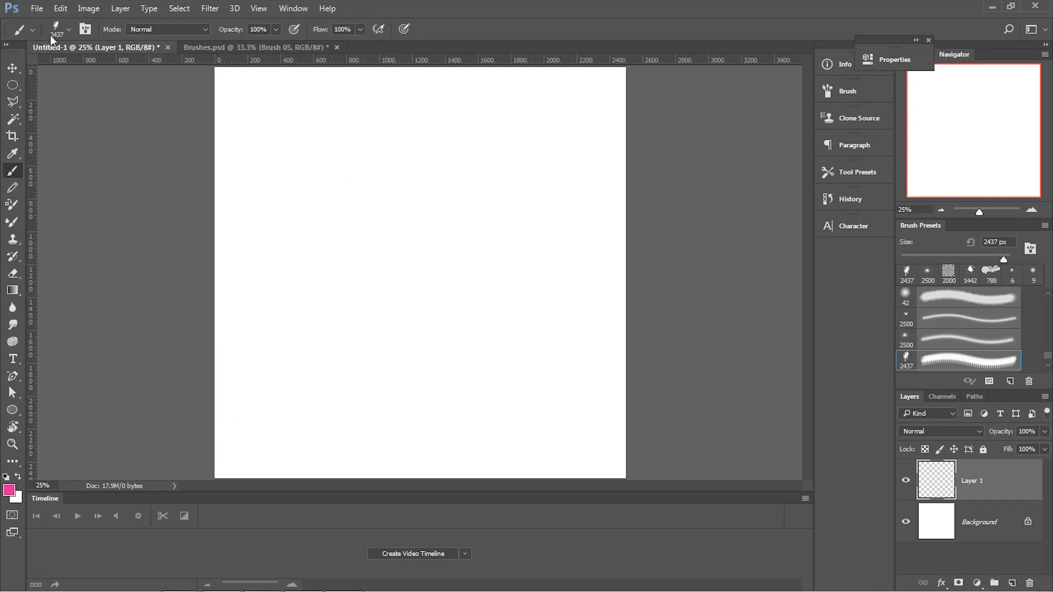
{"action": "left_click", "coordinate": [70, 30]}
{"action": "mouse_move", "coordinate": [346, 444]}
{"action": "left_mouse_down"}
{"action": "mouse_move", "coordinate": [360, 200]}
{"action": "mouse_move", "coordinate": [329, 160]}
{"action": "left_mouse_up"}
{"action": "left_click", "coordinate": [291, 166]}
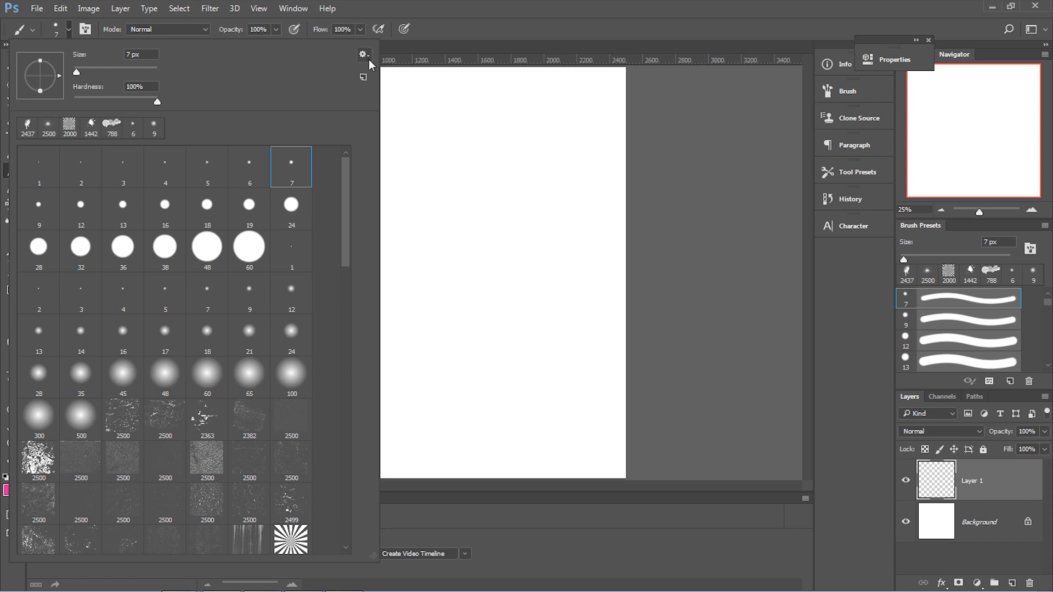
Look through the brush files offered for loading, highlight SpoonGraphics Spraypaint Set One, and leave without loading it
{"action": "left_click", "coordinate": [366, 56]}
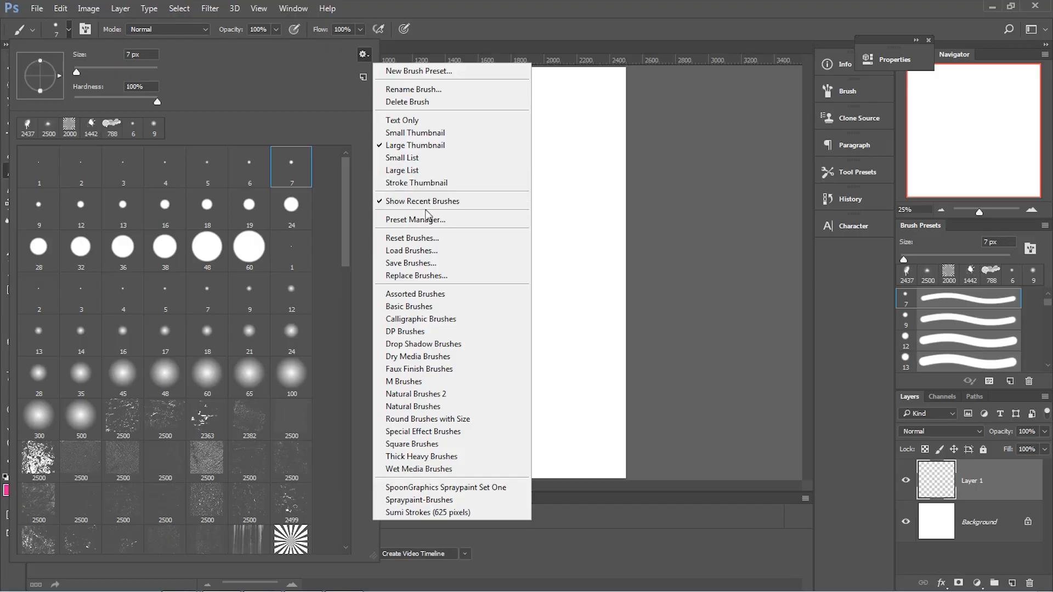
{"action": "left_click", "coordinate": [425, 254]}
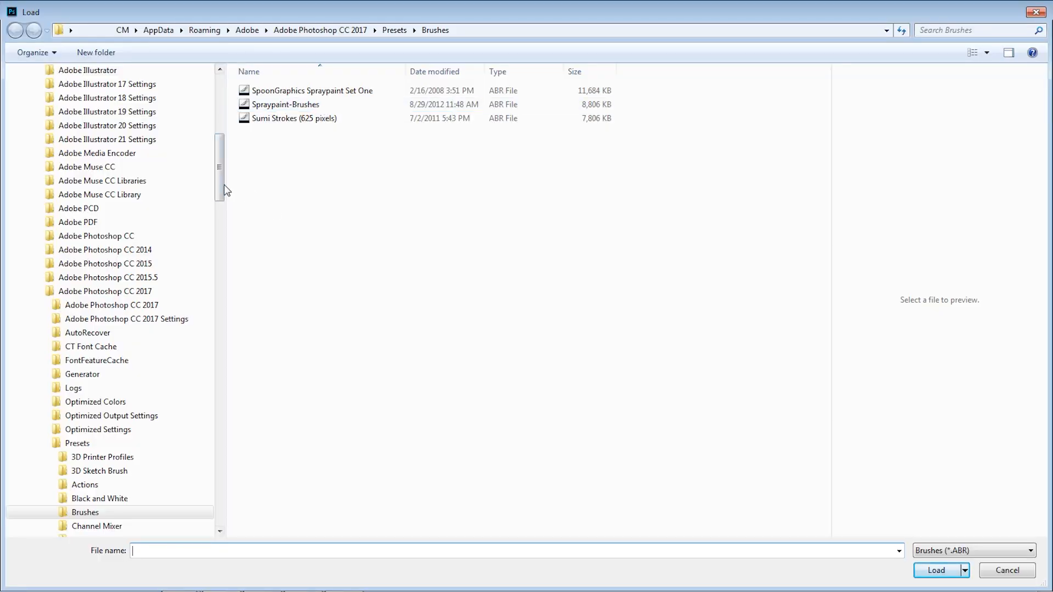
{"action": "left_click_drag", "start_coordinate": [224, 183], "coordinate": [230, 126]}
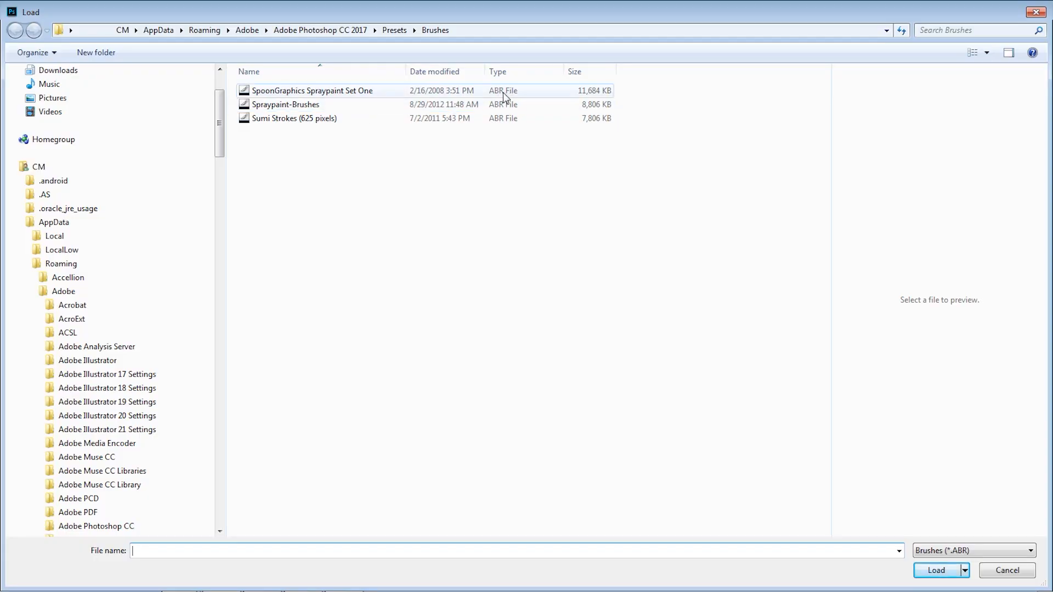
{"action": "left_click", "coordinate": [324, 94]}
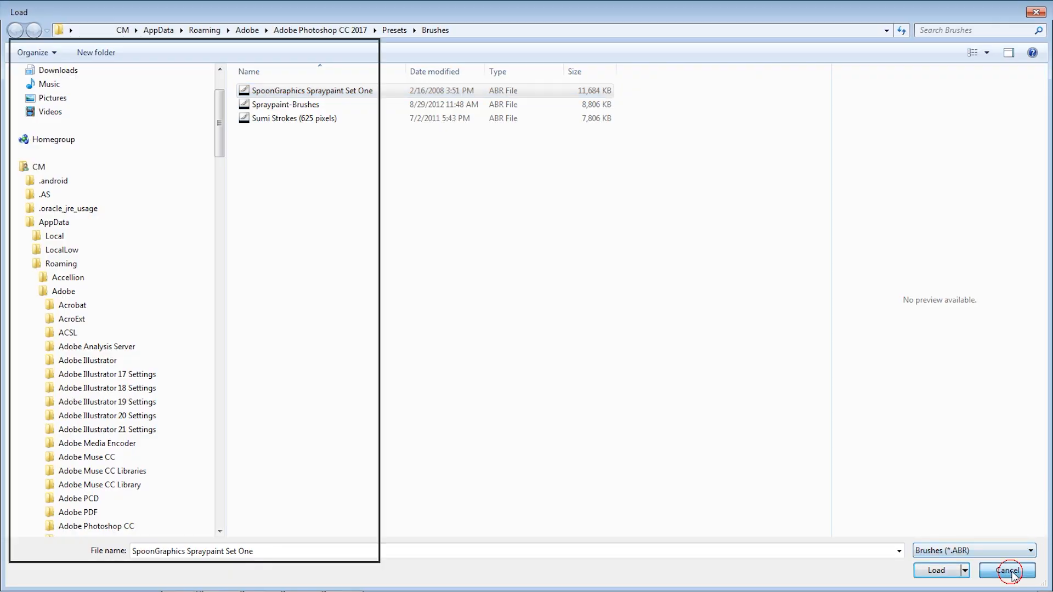
{"action": "left_click", "coordinate": [1005, 569]}
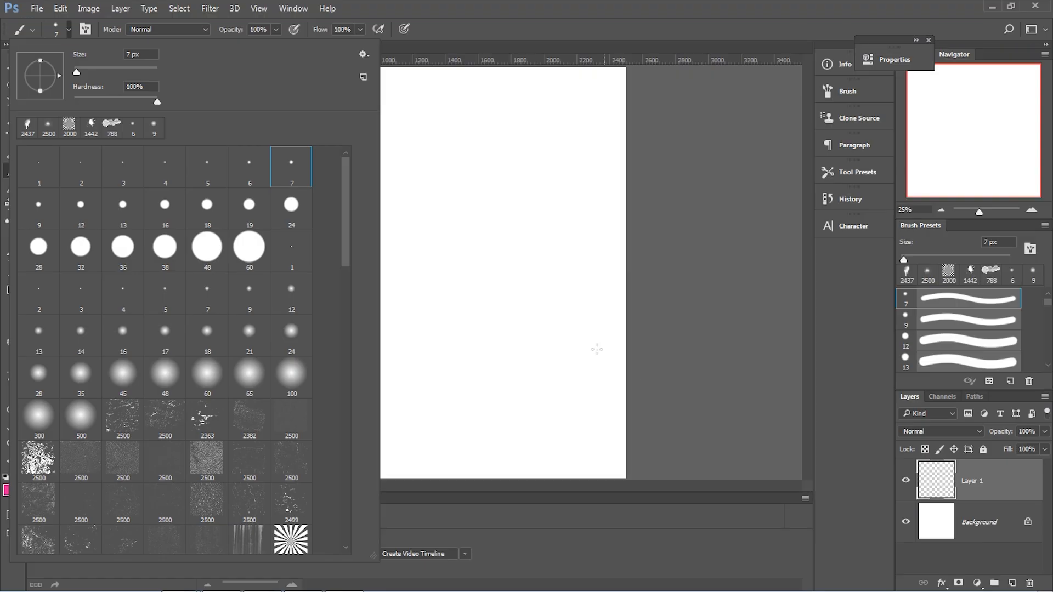
Choose the 2437 px dripping spray-paint brush and leave a single pink stamp of it near the middle of Layer 1
{"action": "left_click_drag", "start_coordinate": [346, 216], "coordinate": [360, 501]}
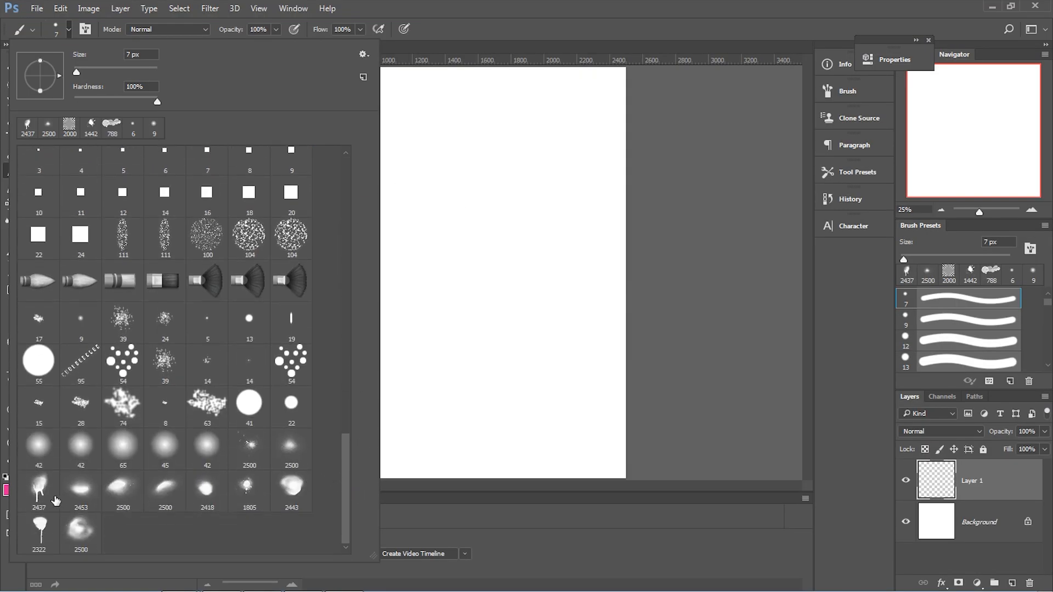
{"action": "left_click", "coordinate": [39, 496]}
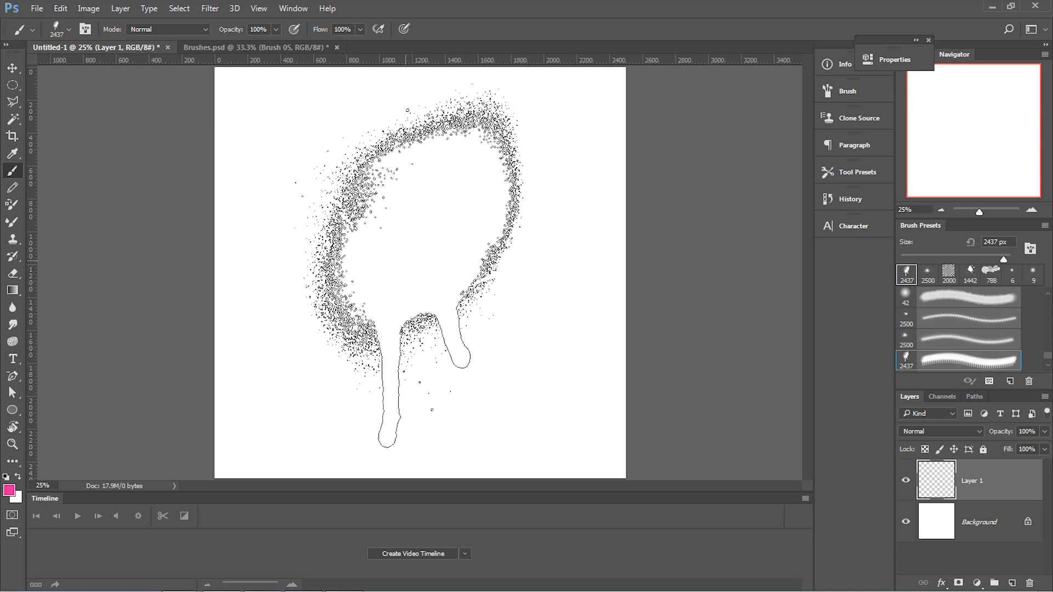
{"action": "left_click", "coordinate": [463, 293]}
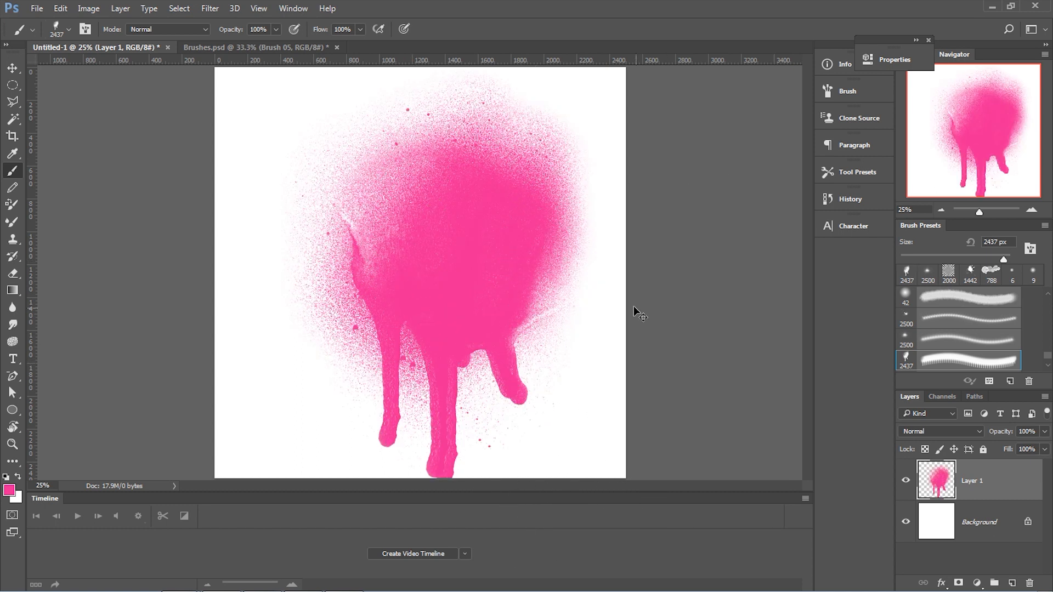
{"action": "key", "text": "ctrl+z"}
{"action": "left_click", "coordinate": [433, 268]}
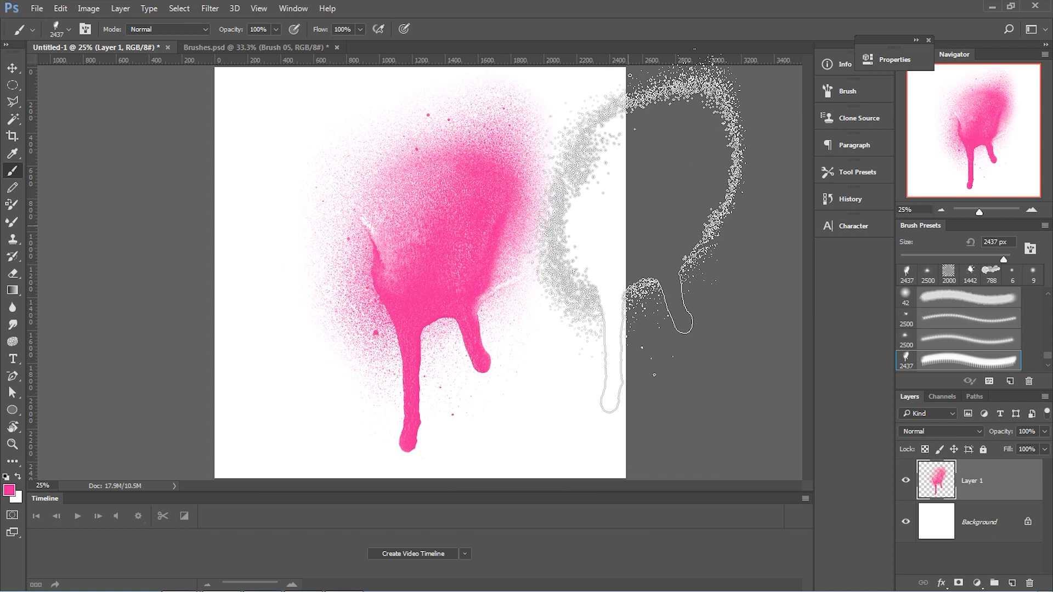
Add a new layer, hide Layer 1, and stamp the 2500 px splatter brush with the loose drops once in pink on the new layer
{"action": "key", "text": "ctrl+shift+alt+n"}
{"action": "left_click", "coordinate": [905, 521]}
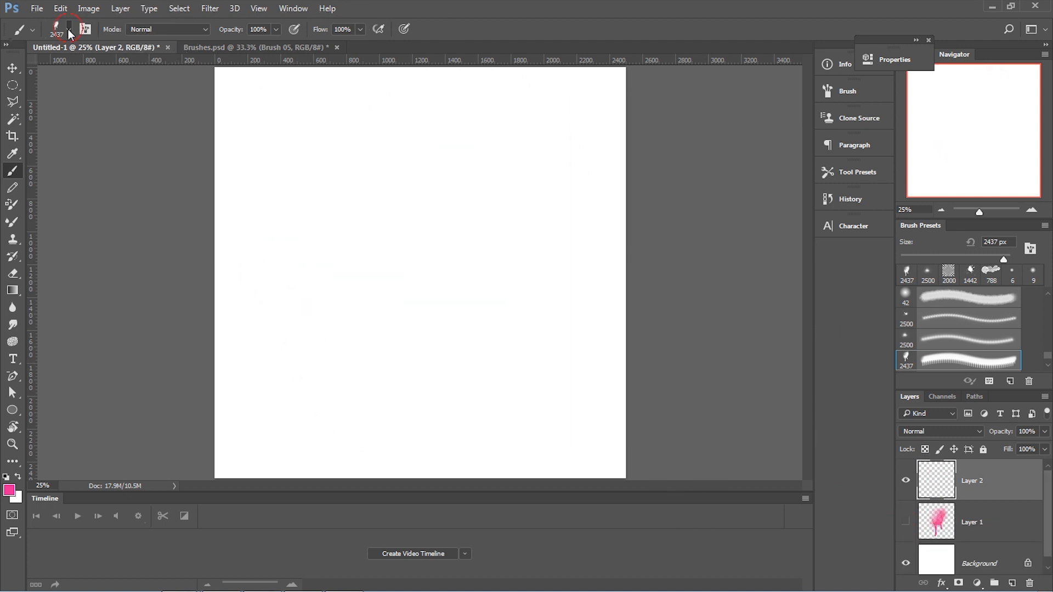
{"action": "left_click", "coordinate": [69, 29]}
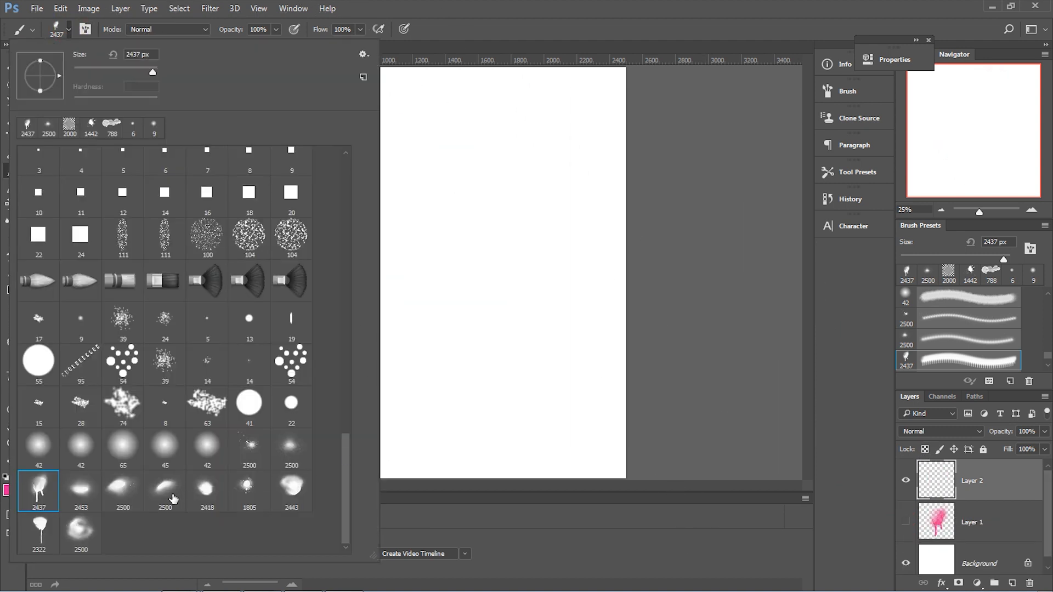
{"action": "left_click", "coordinate": [249, 485]}
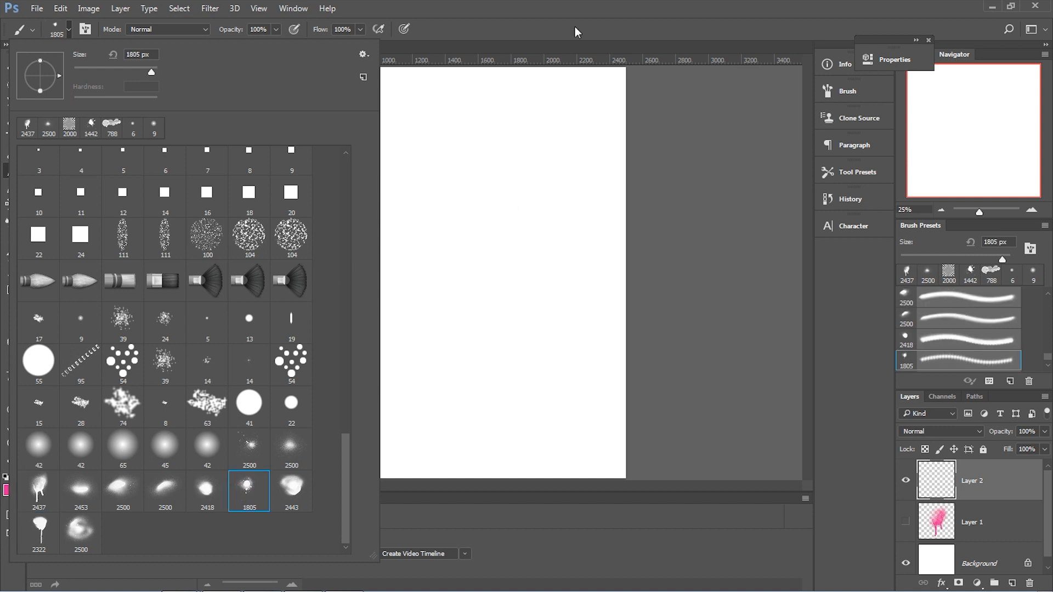
{"action": "key", "text": "Return"}
{"action": "left_click", "coordinate": [69, 30]}
{"action": "left_click", "coordinate": [252, 449]}
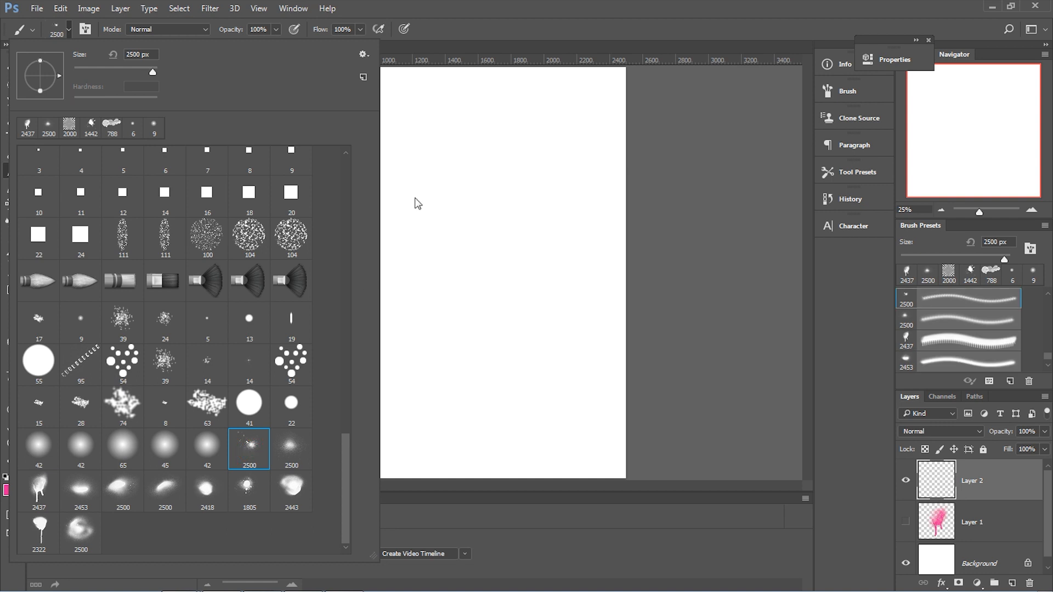
{"action": "key", "text": "Return"}
{"action": "left_click", "coordinate": [438, 285]}
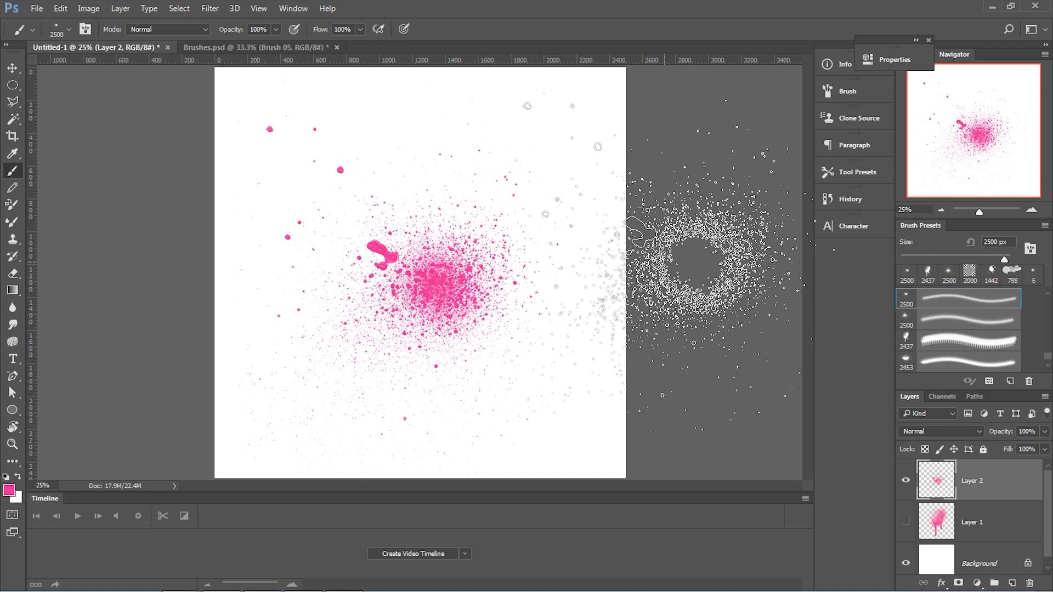
{"action": "key", "text": "ctrl+j"}
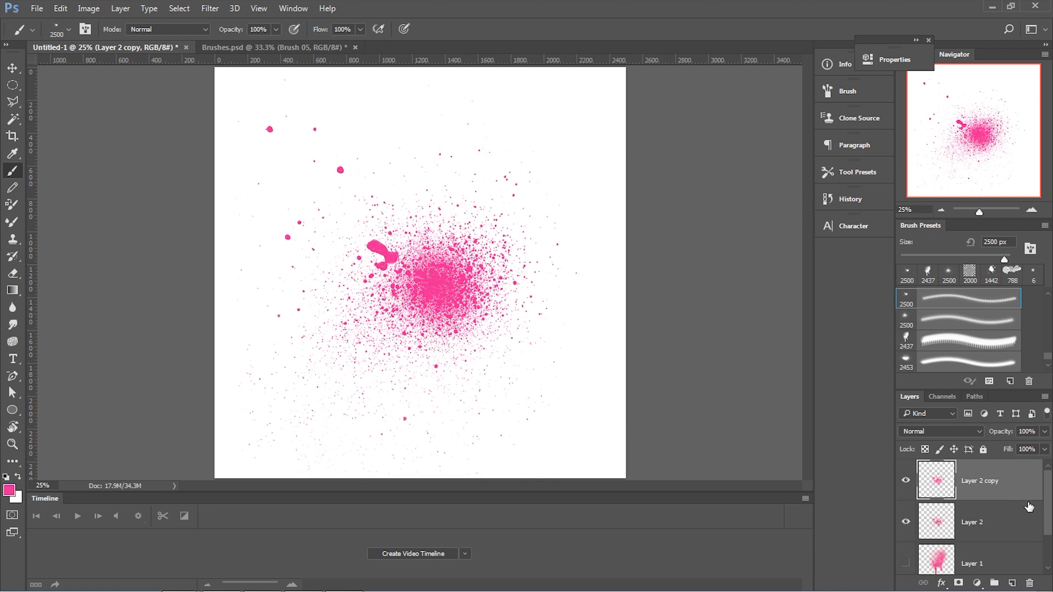
{"action": "key", "text": "ctrl+z"}
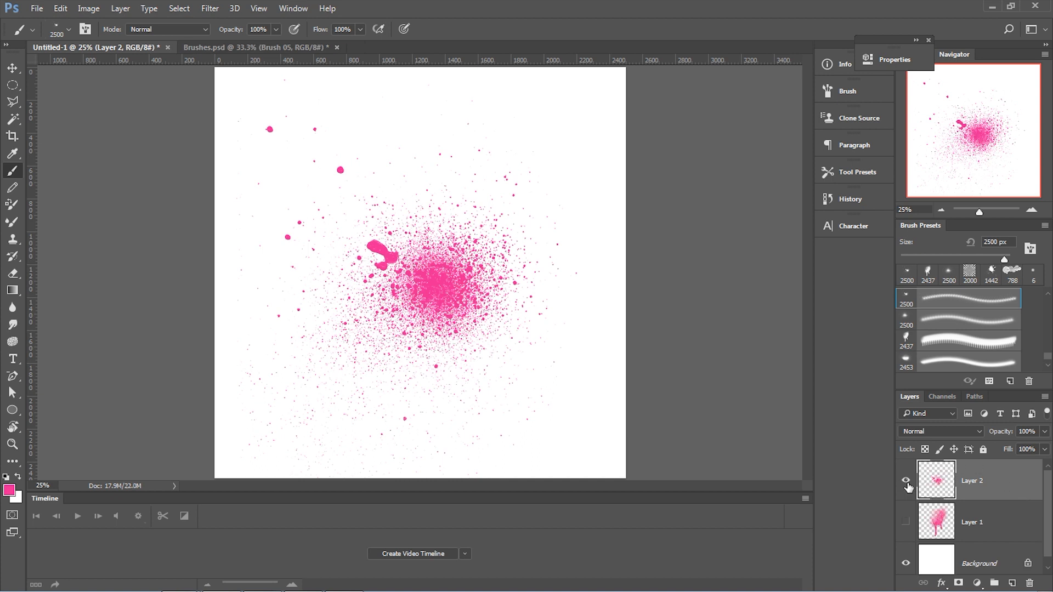
Switch to the Brushes.psd document, enlarge the layer list, and hide the Brush 07 layer
{"action": "left_click", "coordinate": [290, 47]}
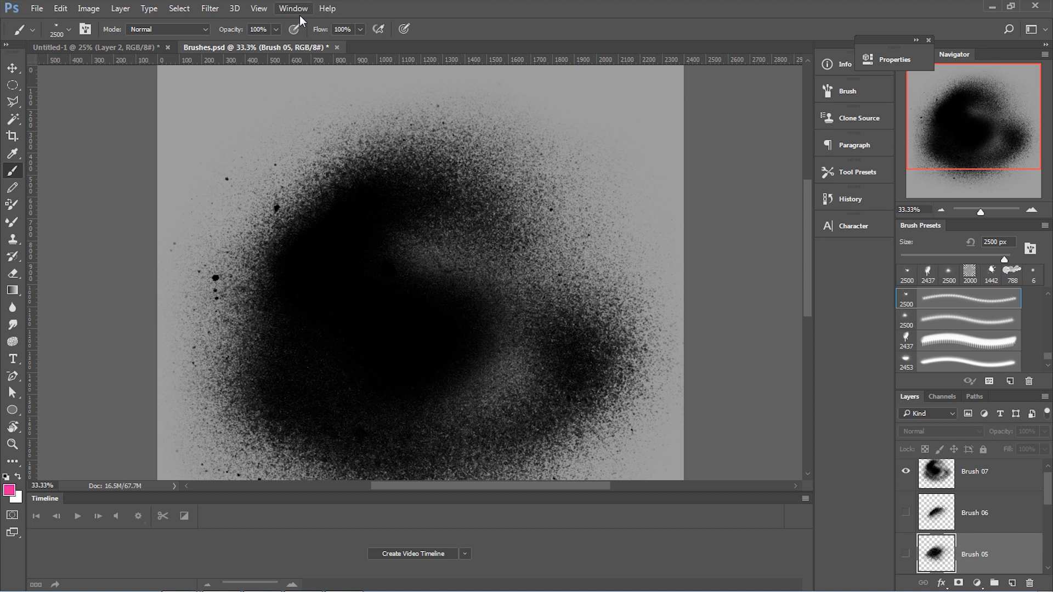
{"action": "key", "text": "ctrl+minus"}
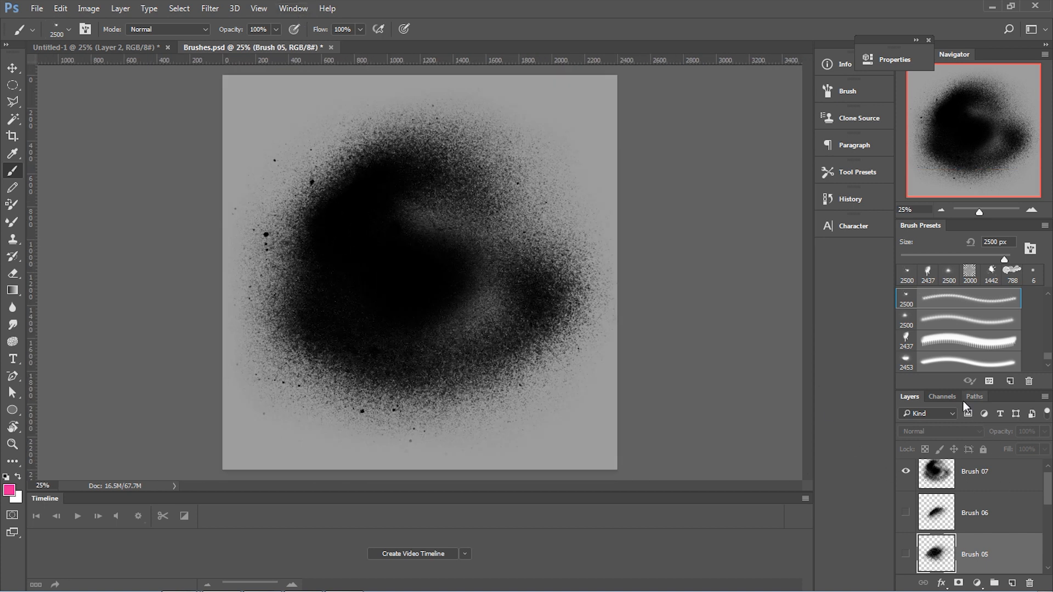
{"action": "left_click_drag", "start_coordinate": [957, 390], "coordinate": [939, 263]}
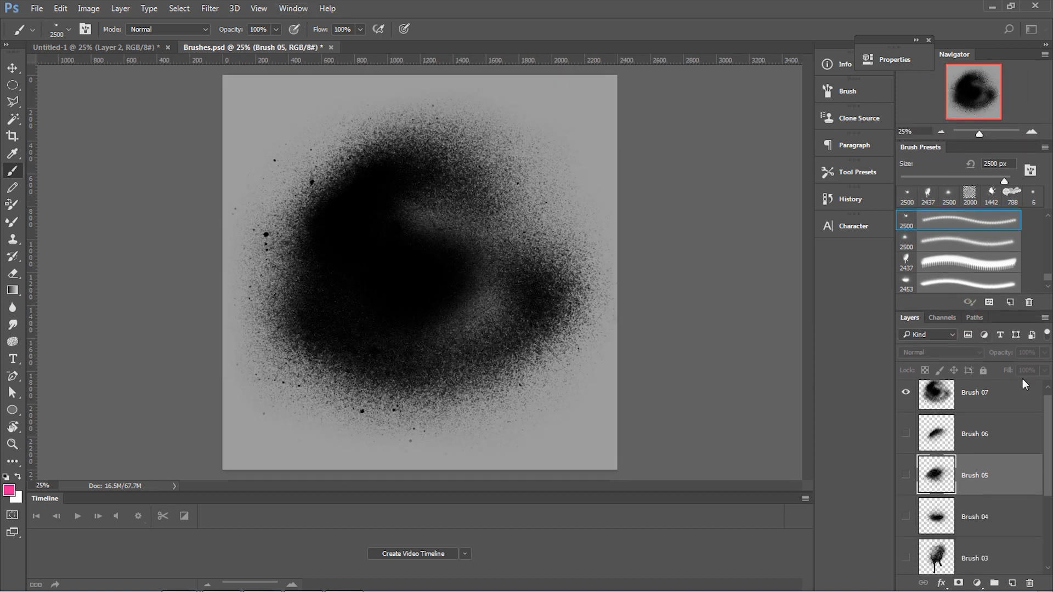
{"action": "left_click_drag", "start_coordinate": [1044, 407], "coordinate": [1040, 510]}
{"action": "left_click", "coordinate": [904, 556]}
{"action": "left_click", "coordinate": [904, 556]}
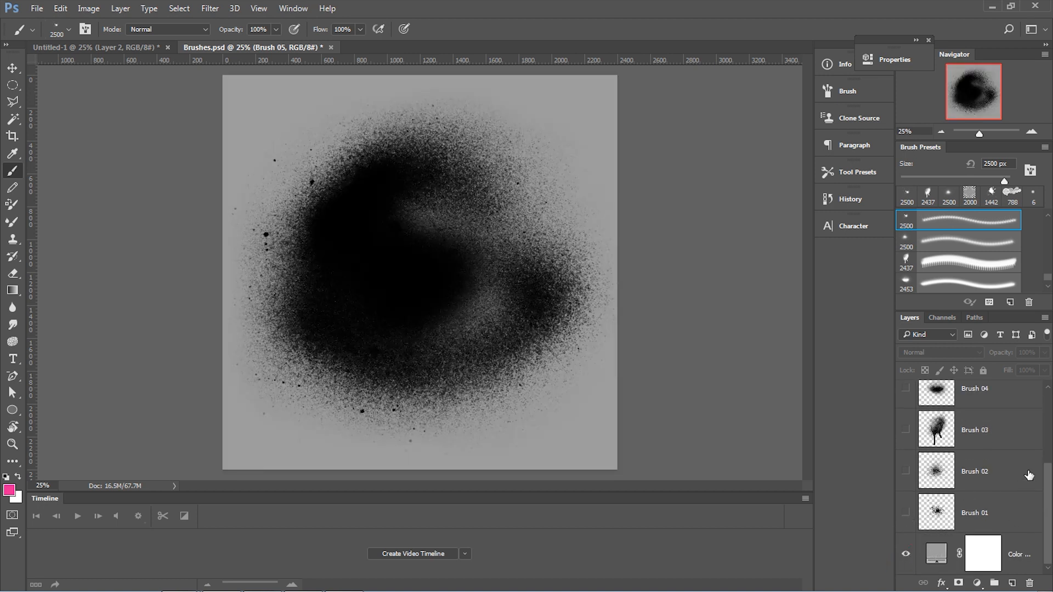
{"action": "left_click_drag", "start_coordinate": [1048, 481], "coordinate": [1021, 387]}
{"action": "left_click", "coordinate": [905, 402]}
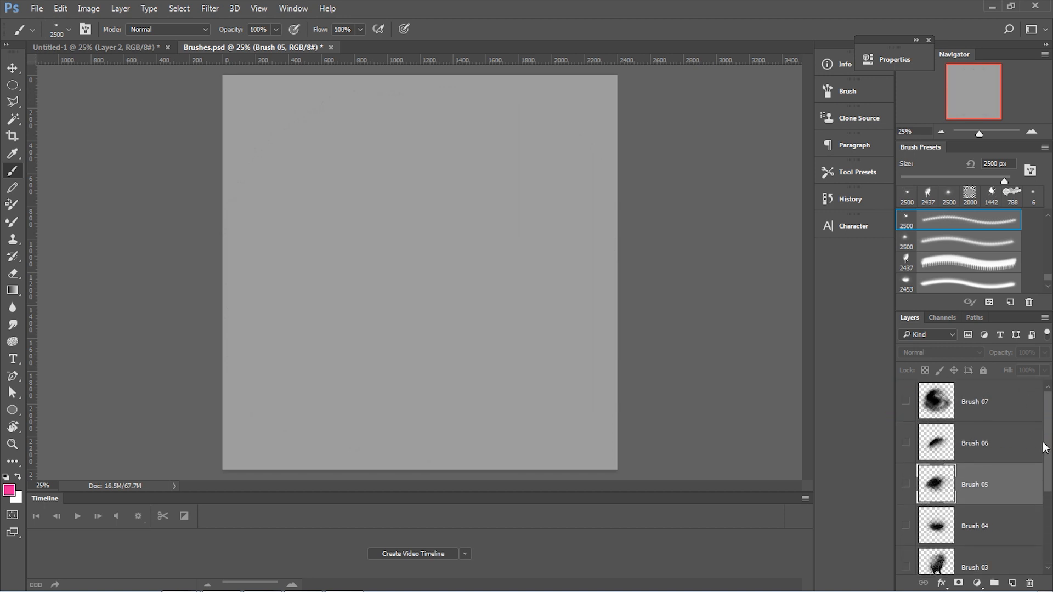
Preview the Brush 01, Brush 02 and Brush 03 layers one at a time, hiding each after viewing
{"action": "scroll", "coordinate": [932, 466], "scroll_direction": "down", "scroll_amount": 3}
{"action": "left_click", "coordinate": [905, 514]}
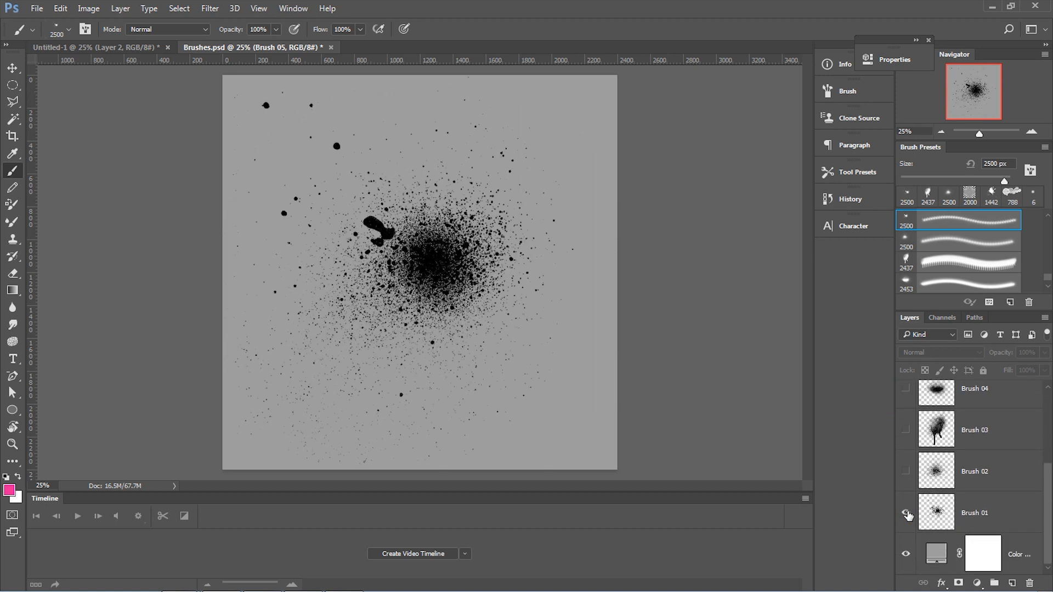
{"action": "left_click", "coordinate": [905, 513]}
{"action": "left_click", "coordinate": [905, 472]}
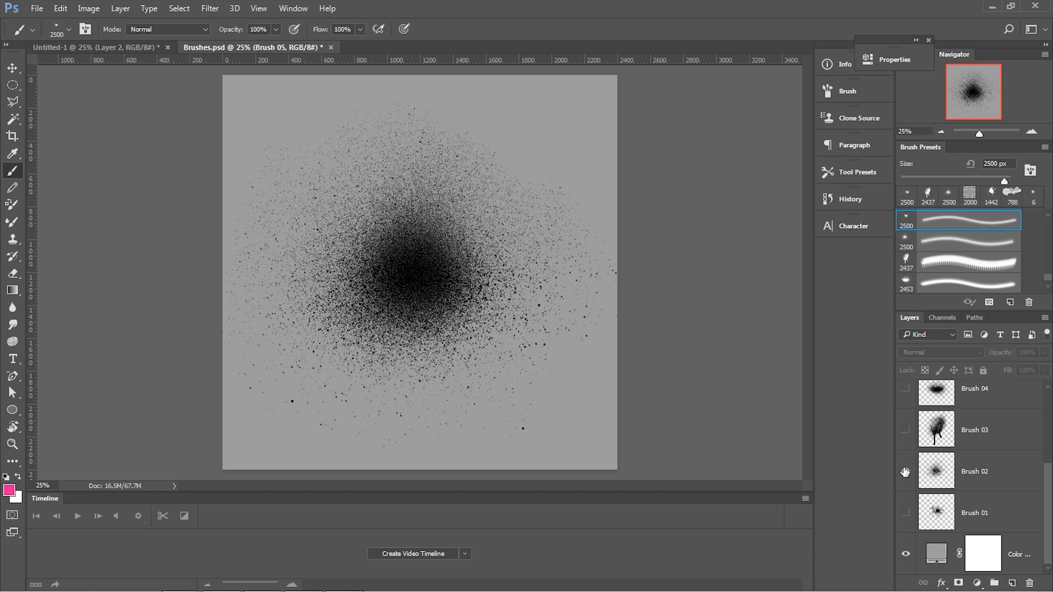
{"action": "left_click", "coordinate": [905, 472]}
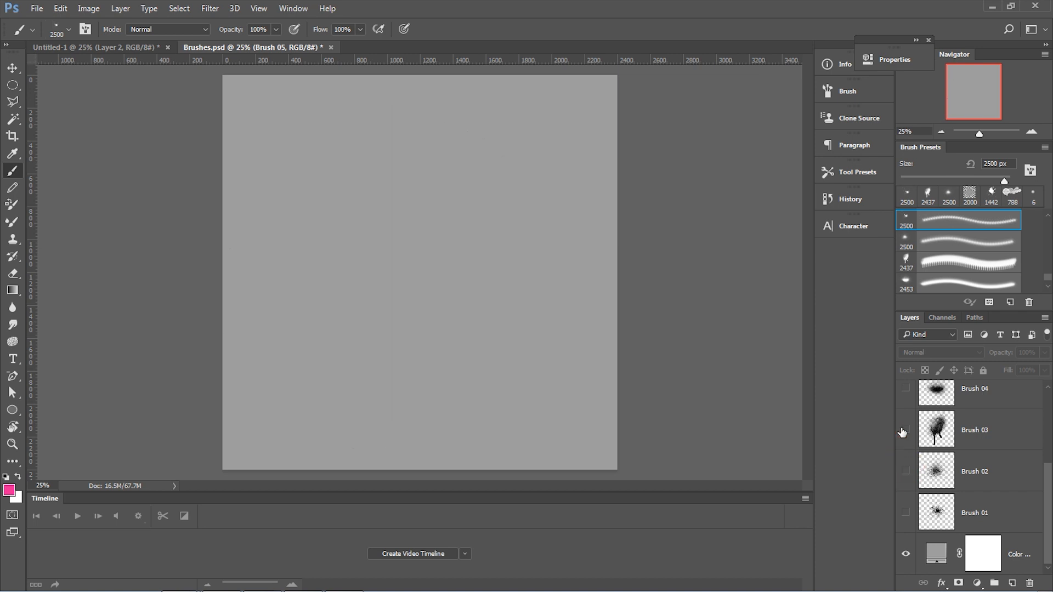
{"action": "left_click", "coordinate": [905, 430]}
{"action": "left_click_drag", "start_coordinate": [1048, 475], "coordinate": [1047, 433]}
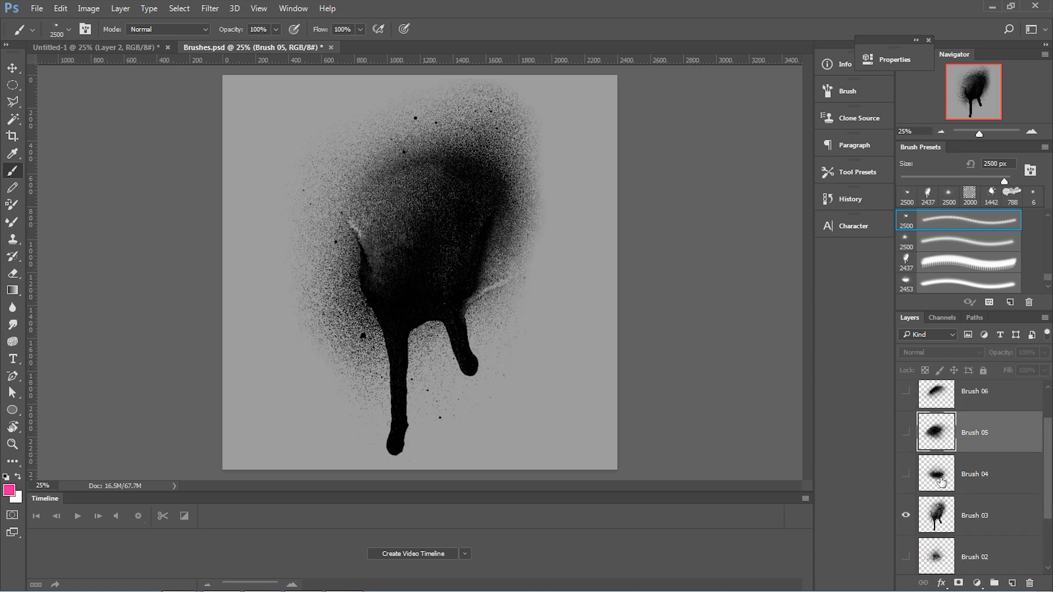
{"action": "left_click", "coordinate": [905, 516]}
Preview the Brush 04, Brush 05 and Brush 06 layers in turn, leaving only Brush 07 displayed above the grey background
{"action": "left_click", "coordinate": [906, 473]}
{"action": "left_click", "coordinate": [905, 473]}
{"action": "left_click", "coordinate": [905, 432]}
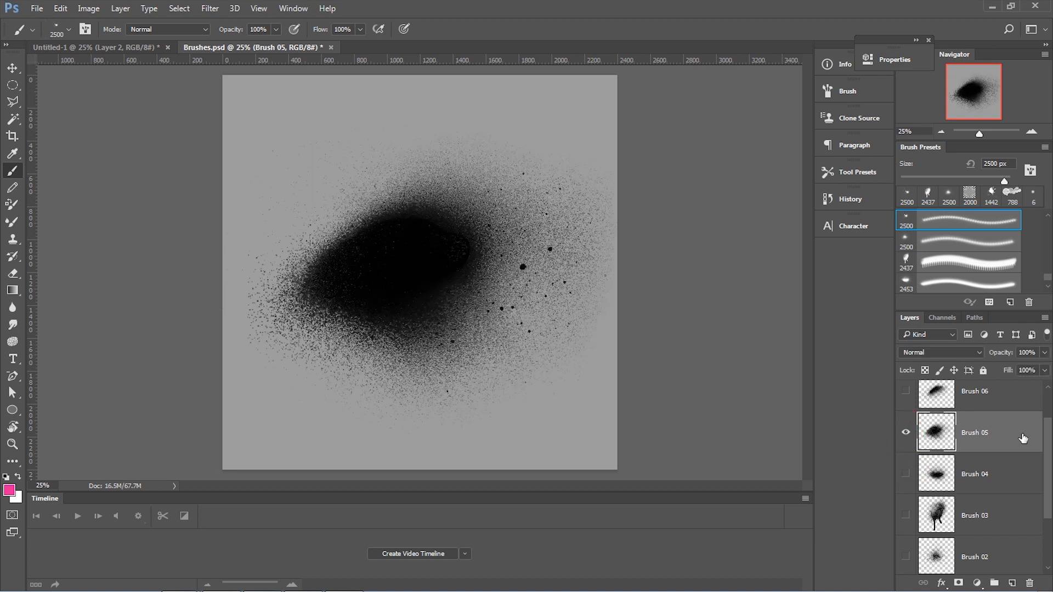
{"action": "left_click_drag", "start_coordinate": [1048, 441], "coordinate": [1048, 417]}
{"action": "left_click", "coordinate": [905, 443]}
{"action": "left_click", "coordinate": [905, 483]}
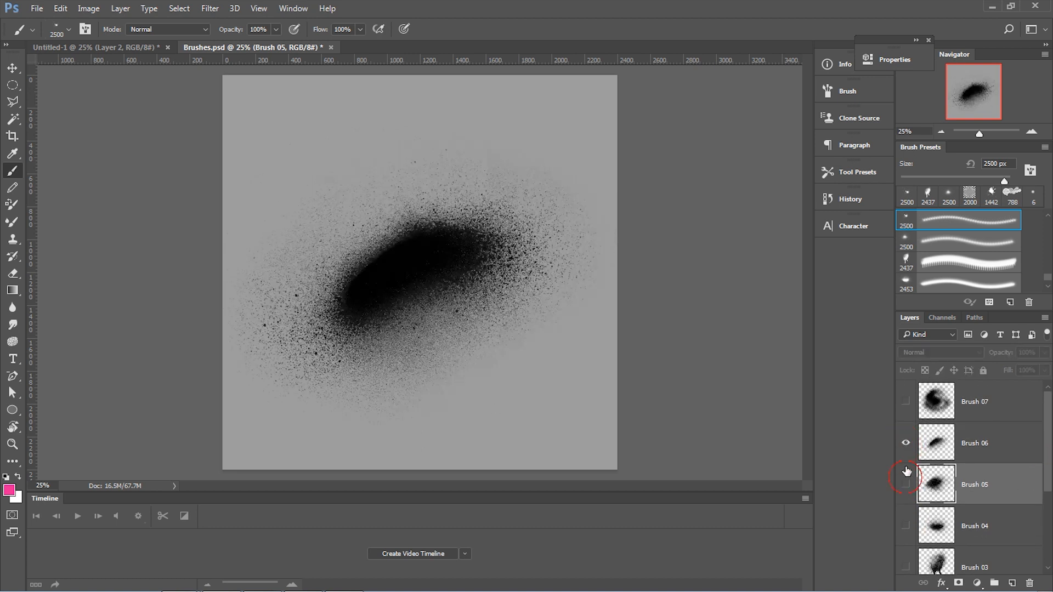
{"action": "left_click", "coordinate": [905, 402]}
{"action": "left_click", "coordinate": [905, 443]}
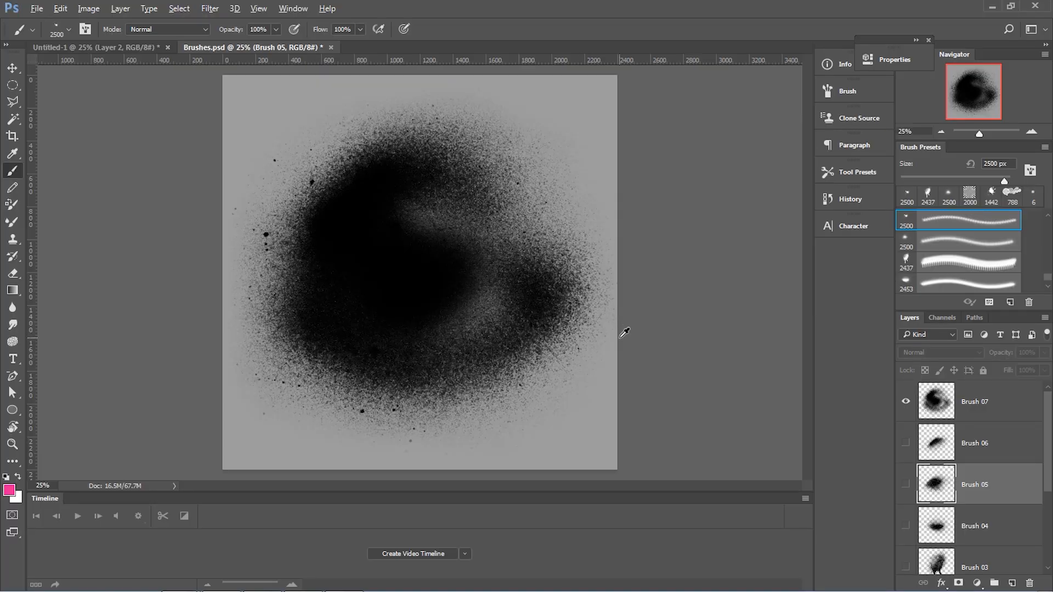
Switch to After Effects, move the FINAL COMP current time to 0:00:01:05, and maximize the window
{"action": "key", "text": "alt+Tab"}
{"action": "key", "text": "alt+Tab"}
{"action": "key", "text": "alt+Tab"}
{"action": "key", "text": "alt+Tab"}
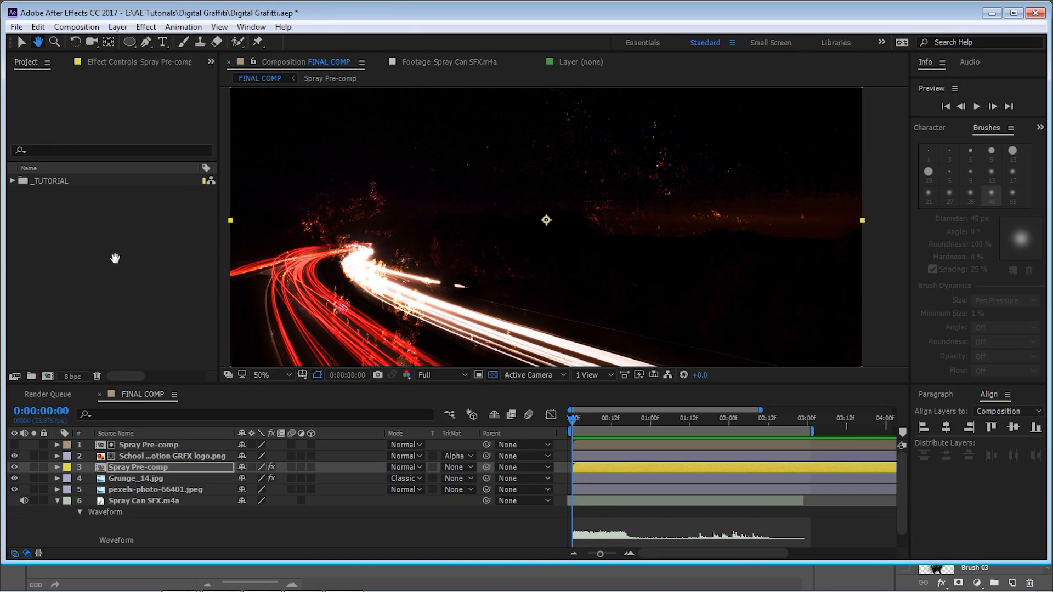
{"action": "key", "text": "v"}
{"action": "left_click_drag", "start_coordinate": [609, 422], "coordinate": [666, 418]}
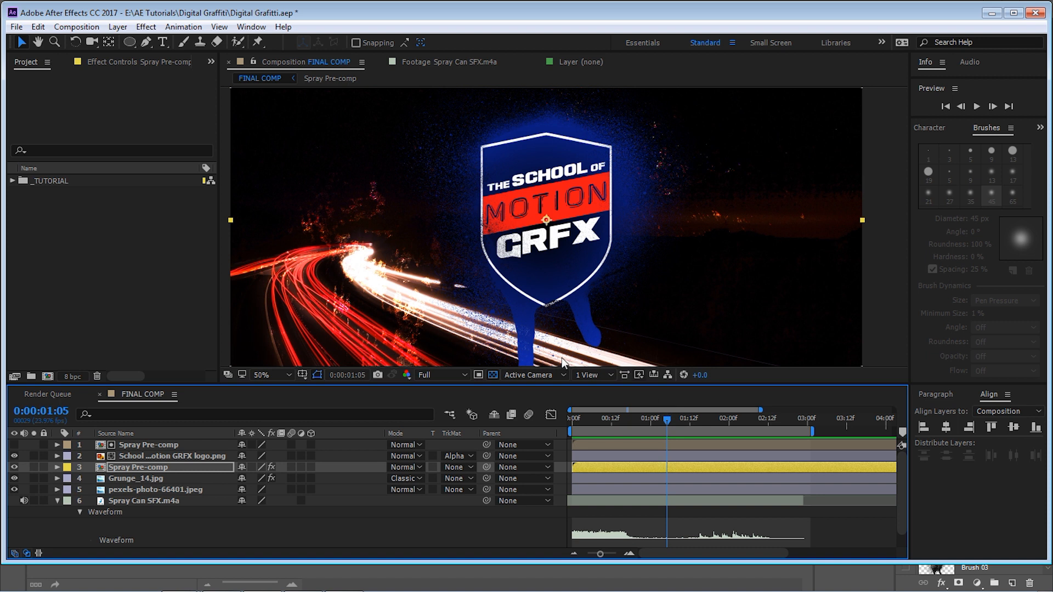
{"action": "left_click", "coordinate": [1012, 13]}
Import Brushes.psd into the project as a composition with its layer styles merged into footage
{"action": "left_click", "coordinate": [105, 234]}
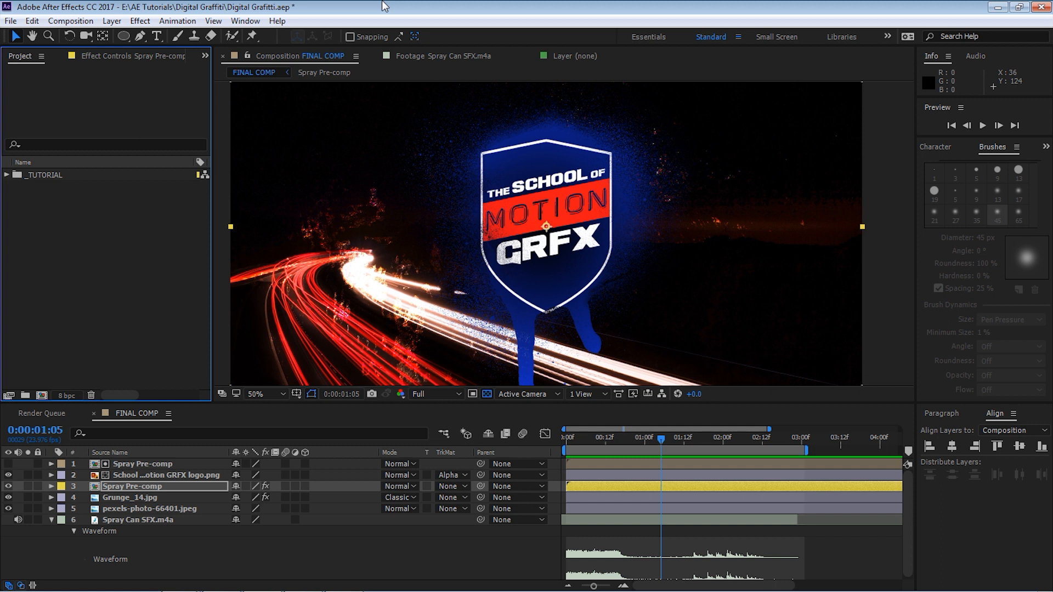
{"action": "key", "text": "ctrl+i"}
{"action": "left_click", "coordinate": [348, 110]}
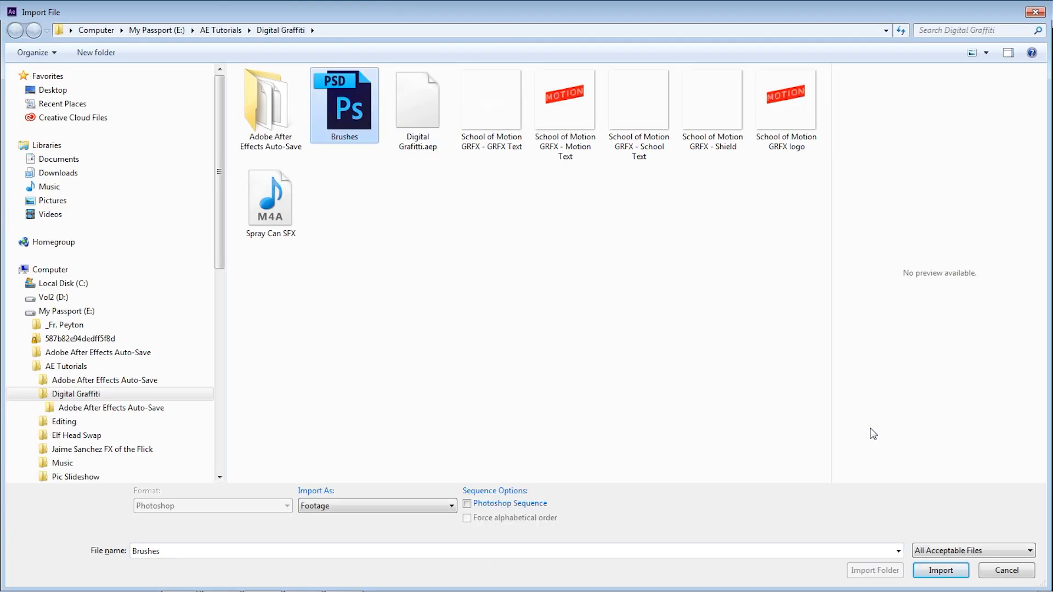
{"action": "left_click", "coordinate": [953, 571]}
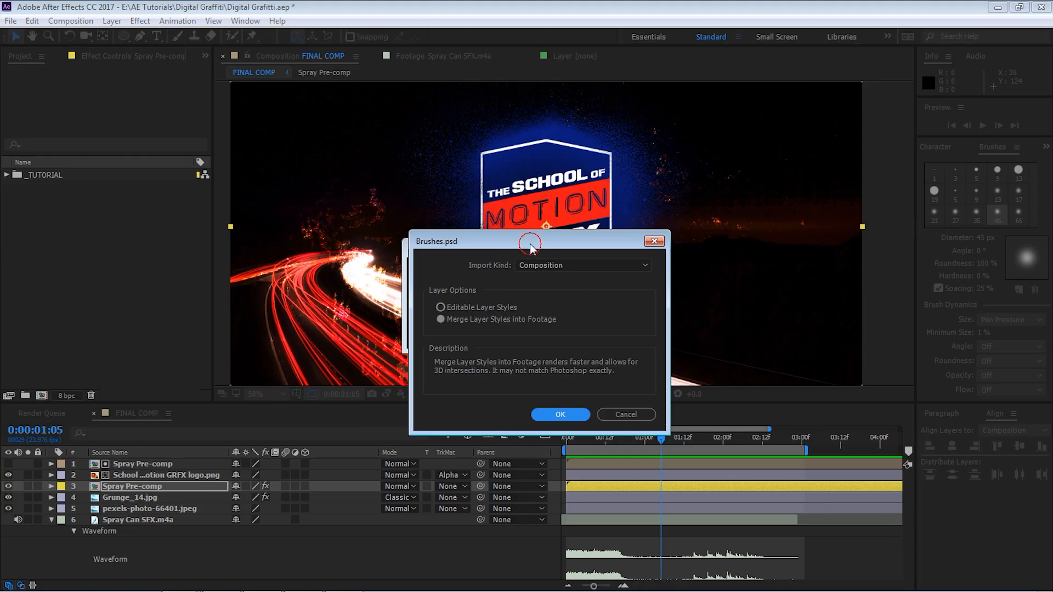
{"action": "left_click_drag", "start_coordinate": [530, 248], "coordinate": [507, 221]}
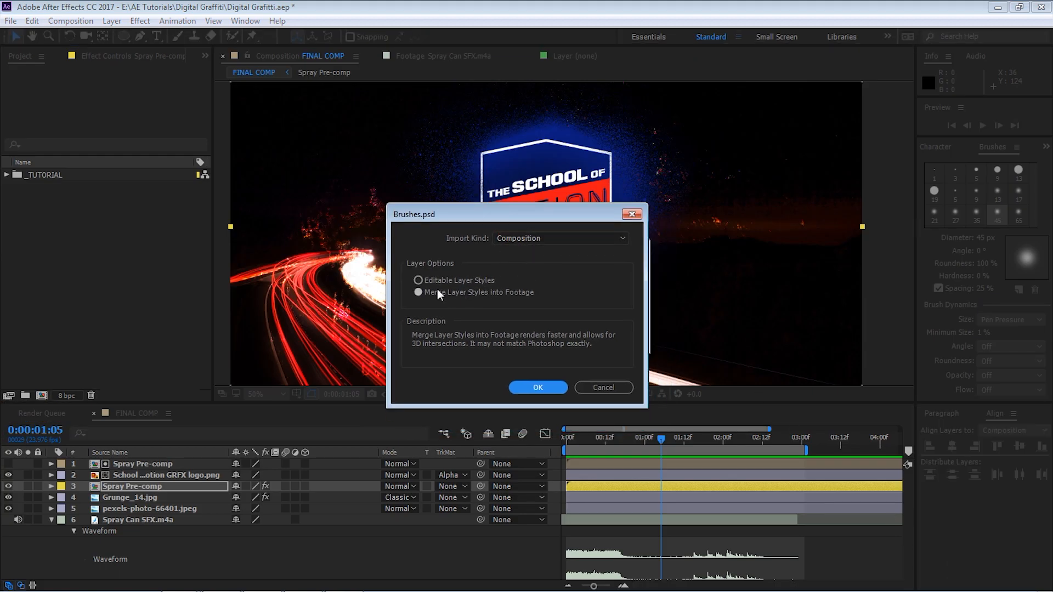
{"action": "left_click", "coordinate": [536, 385]}
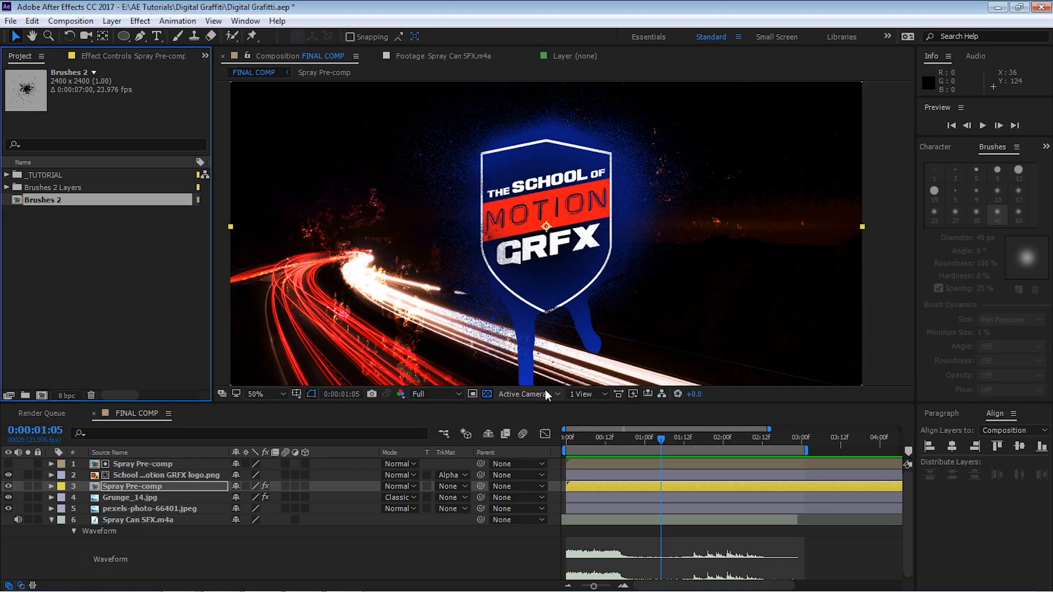
Open the imported Brushes 2 composition, then delete it from the project while keeping its layers folder
{"action": "double_click", "coordinate": [19, 201]}
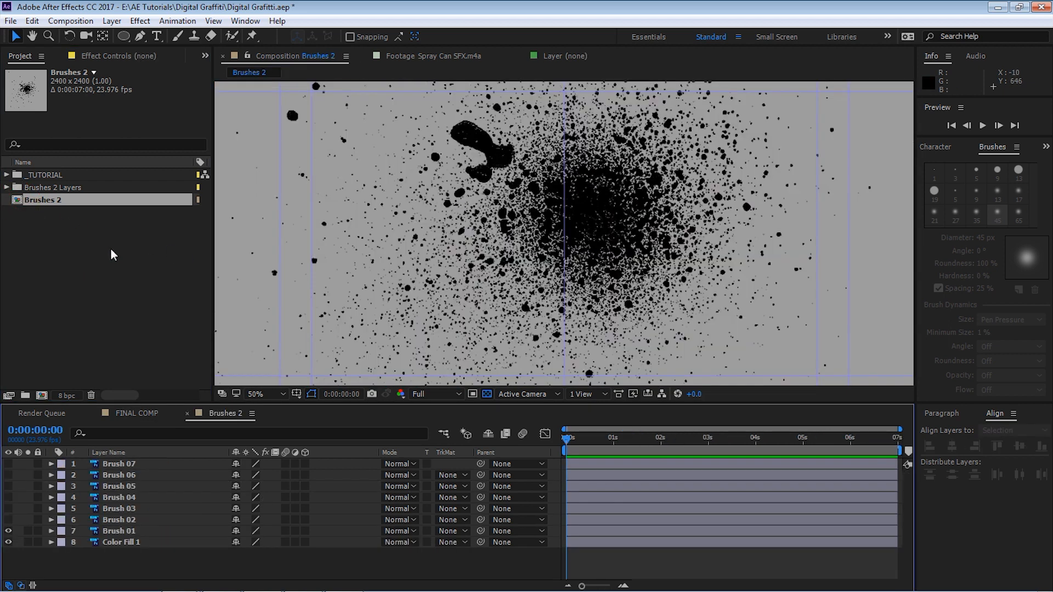
{"action": "left_click", "coordinate": [20, 203]}
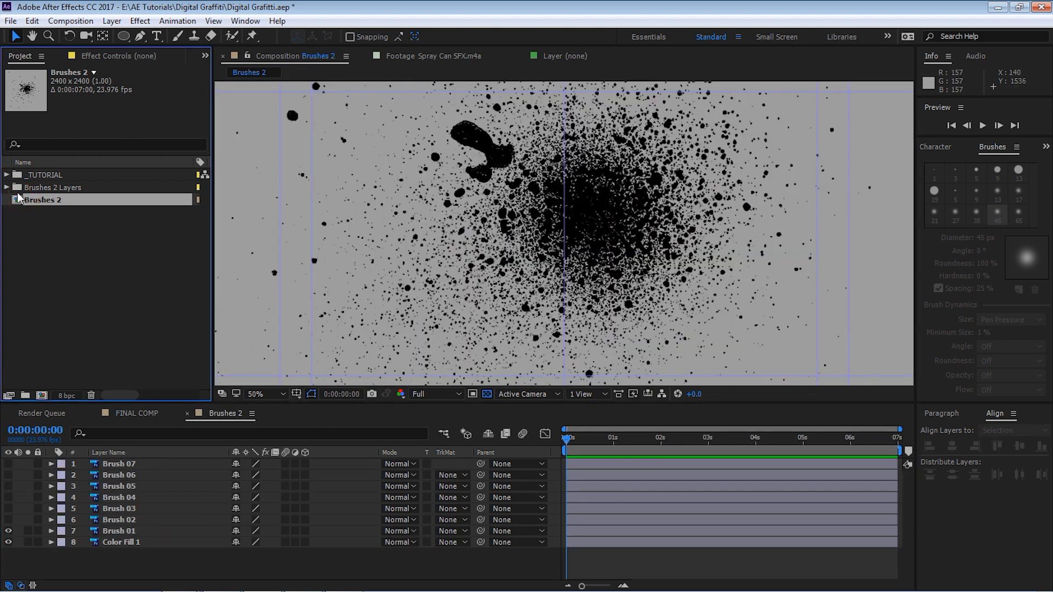
{"action": "key", "text": "Delete"}
{"action": "left_click", "coordinate": [557, 319]}
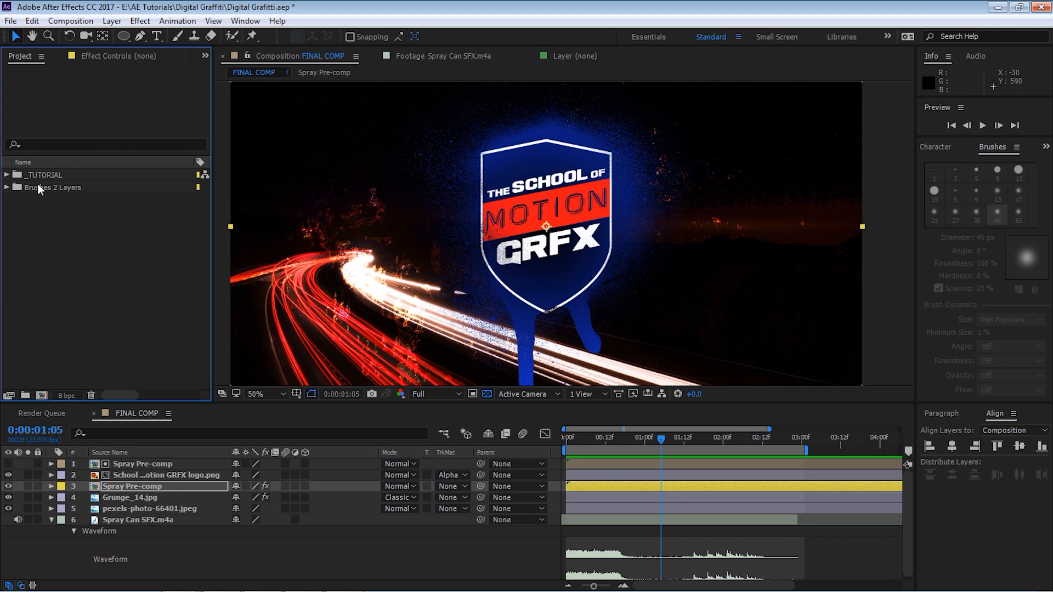
Expand the Brushes 2 Layers folder and preview the individual brush footage, including Brush 02 and Brush 04
{"action": "left_click", "coordinate": [7, 188]}
{"action": "left_click", "coordinate": [80, 199]}
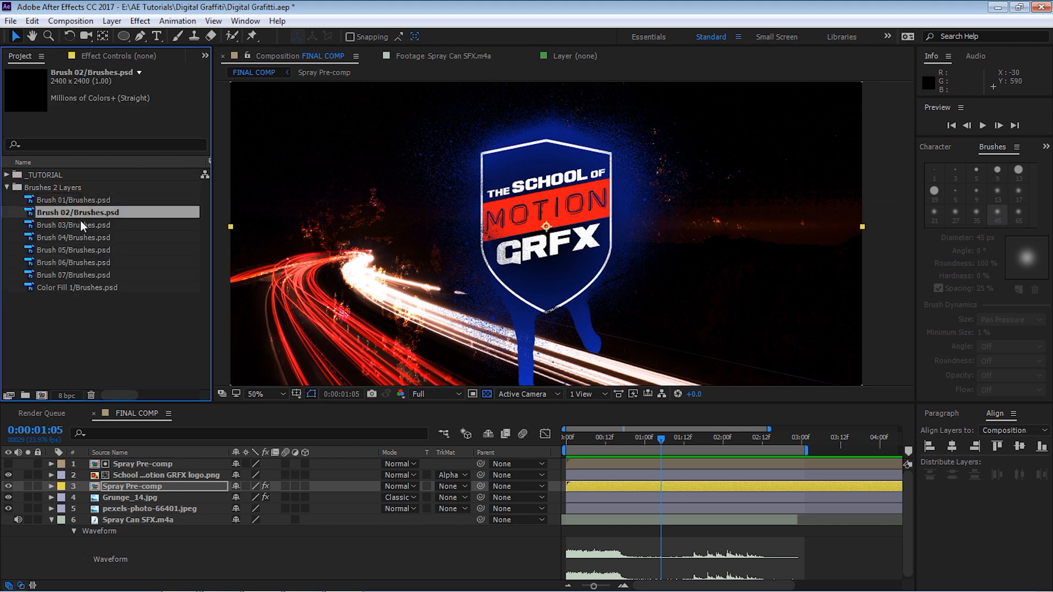
{"action": "double_click", "coordinate": [80, 200]}
{"action": "double_click", "coordinate": [101, 214]}
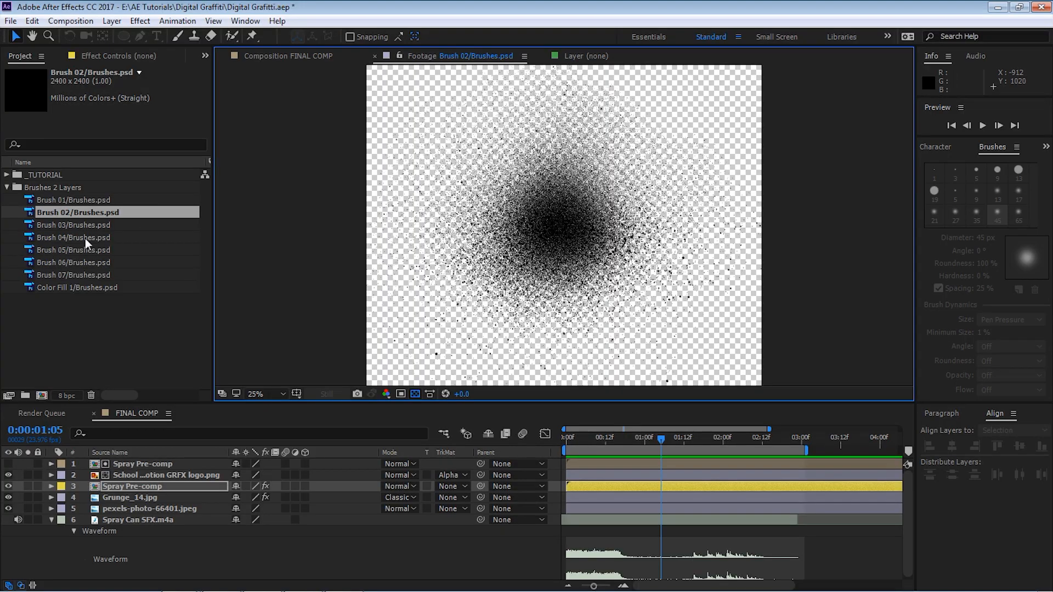
{"action": "double_click", "coordinate": [84, 238]}
Preview the Color Fill 1 footage, delete it from the Brushes 2 Layers folder, and collapse the folder
{"action": "left_click", "coordinate": [78, 286]}
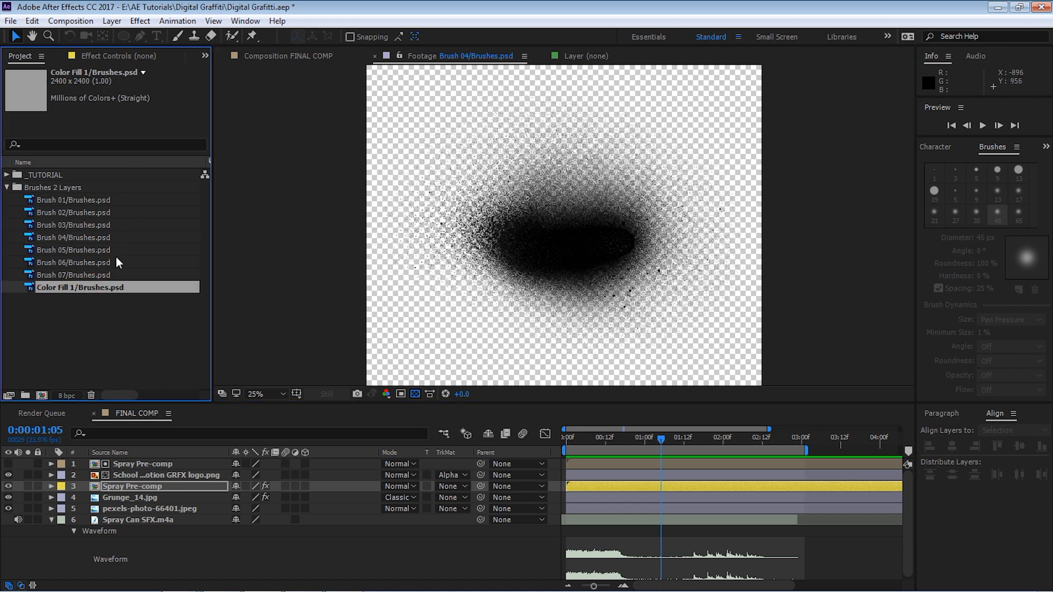
{"action": "double_click", "coordinate": [82, 287]}
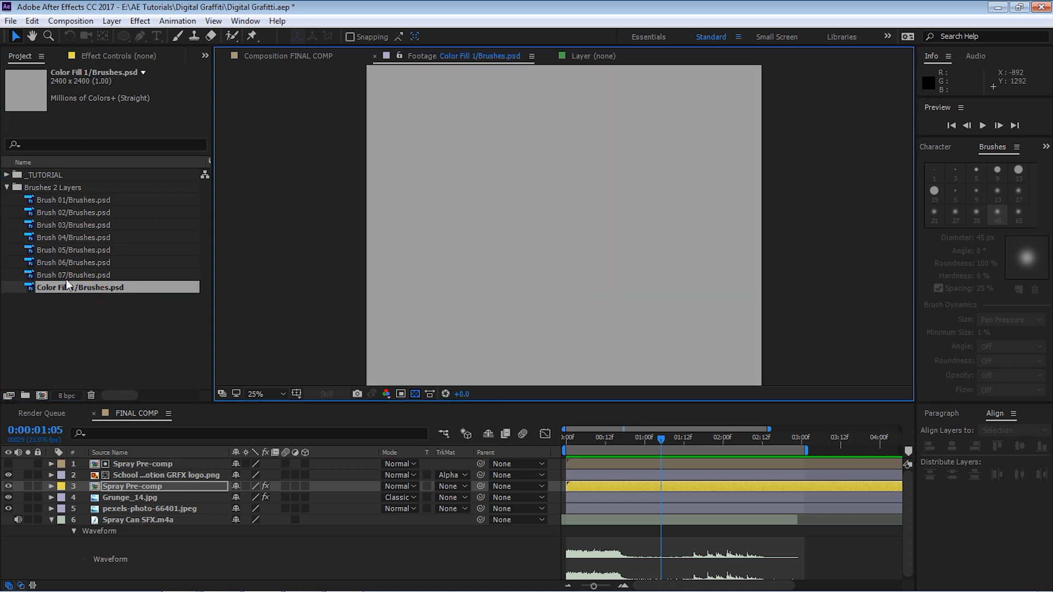
{"action": "left_click", "coordinate": [87, 278]}
{"action": "left_click", "coordinate": [89, 289]}
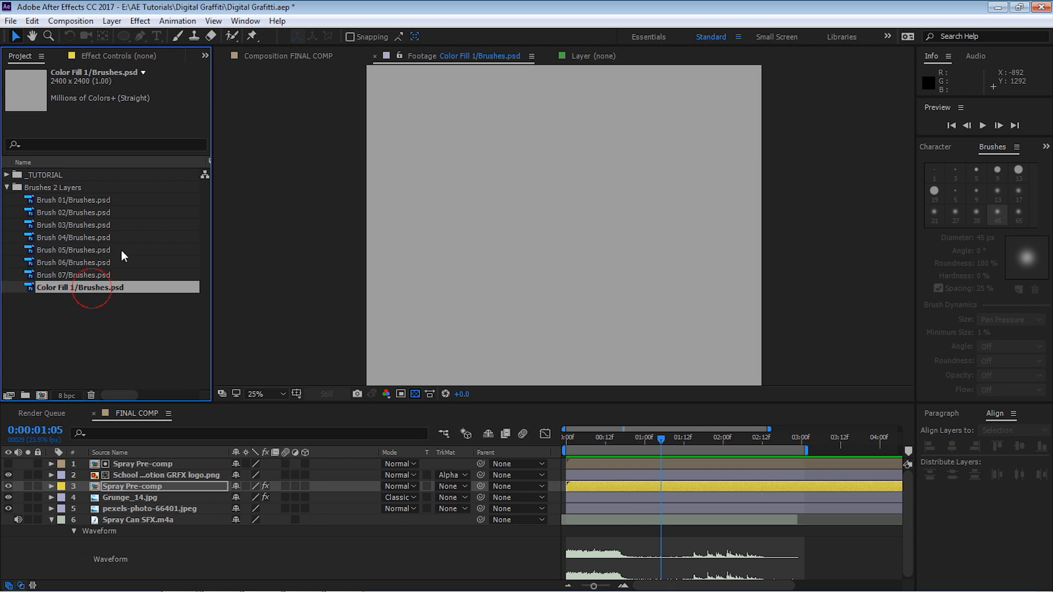
{"action": "key", "text": "Delete"}
{"action": "left_click", "coordinate": [8, 188]}
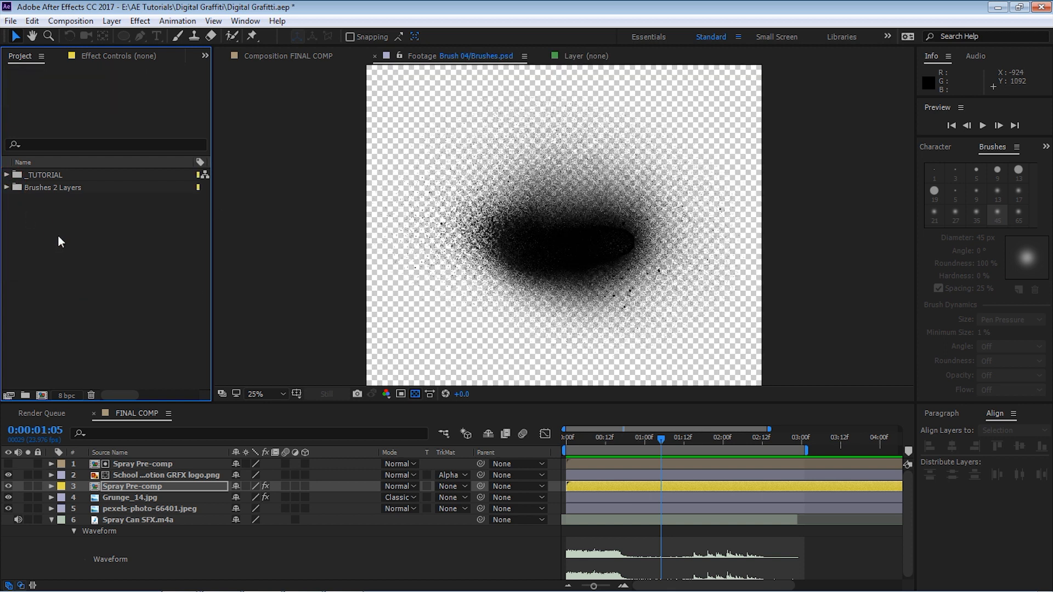
Import the School of Motion GRFX logo PNG into the project as footage
{"action": "double_click", "coordinate": [74, 225]}
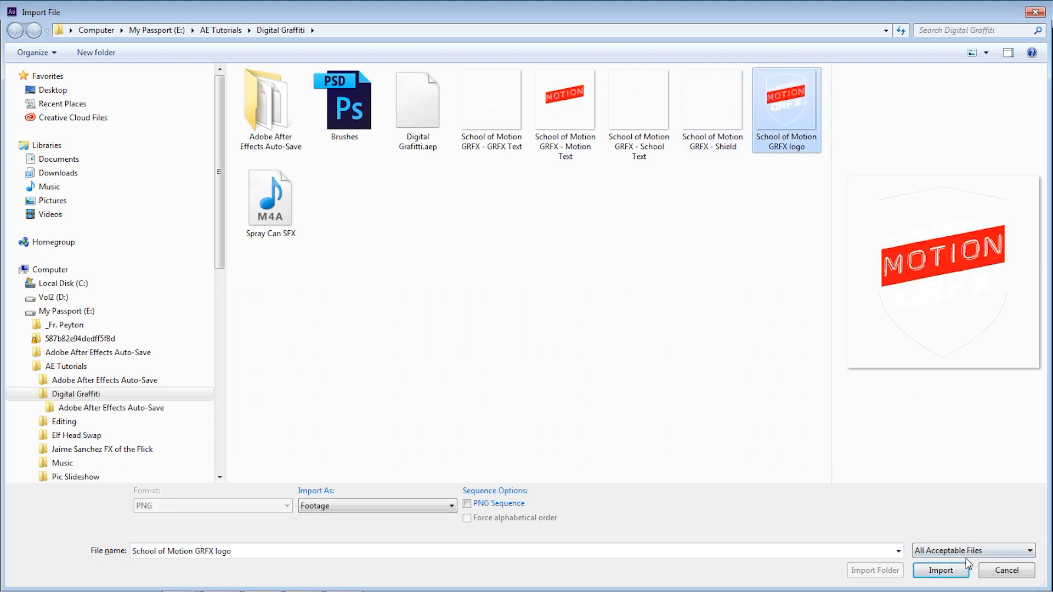
{"action": "left_click", "coordinate": [940, 570]}
{"action": "left_click", "coordinate": [141, 266]}
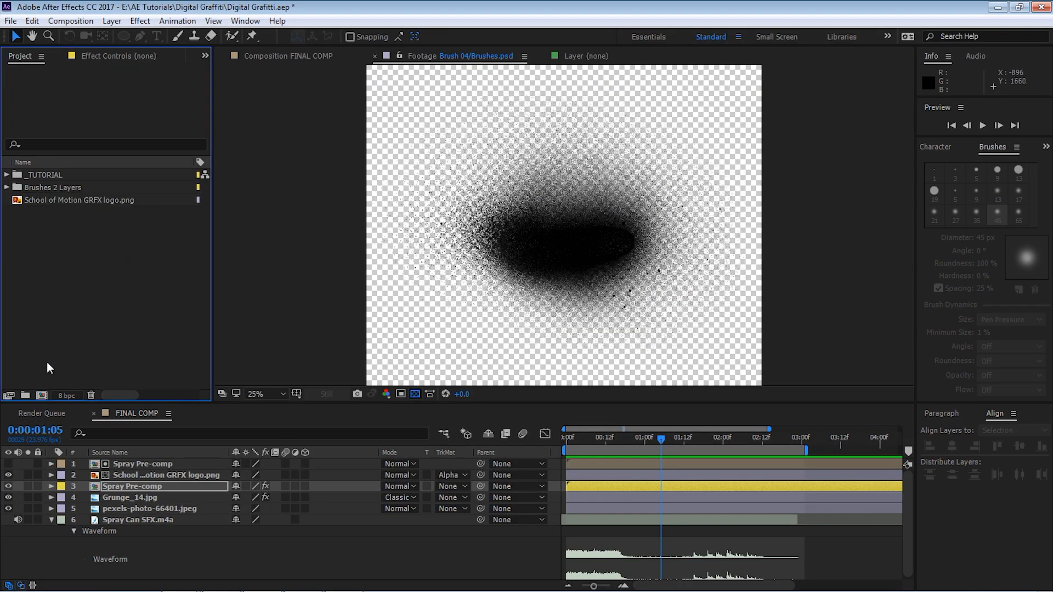
Create a 1920 x 1080 composition at 23.976 fps lasting 7 seconds, and add the School of Motion GRFX logo to it
{"action": "left_click", "coordinate": [42, 395]}
{"action": "left_click_drag", "start_coordinate": [421, 379], "coordinate": [469, 154]}
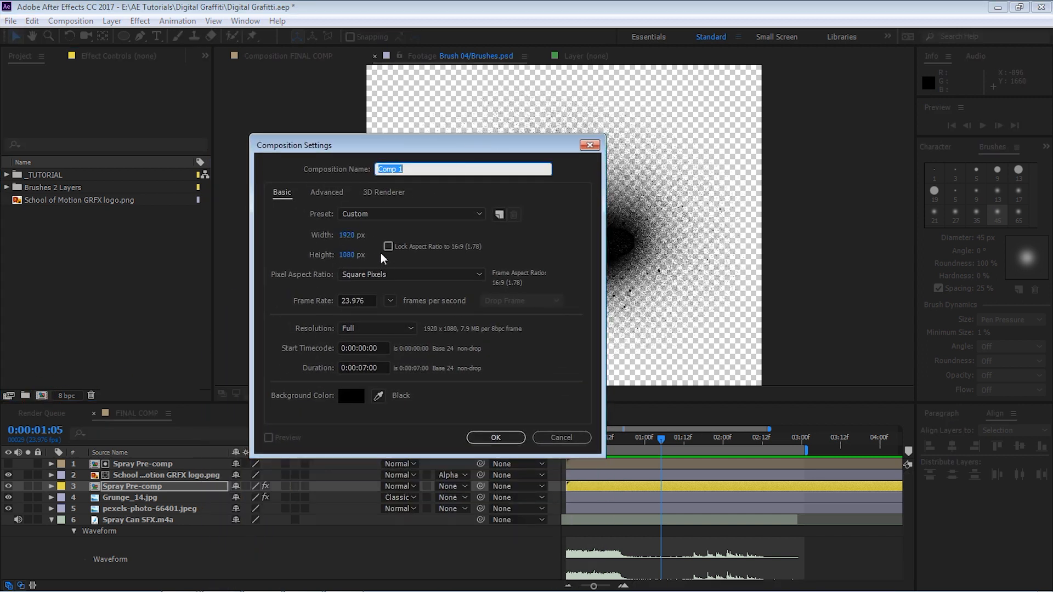
{"action": "left_click", "coordinate": [358, 300]}
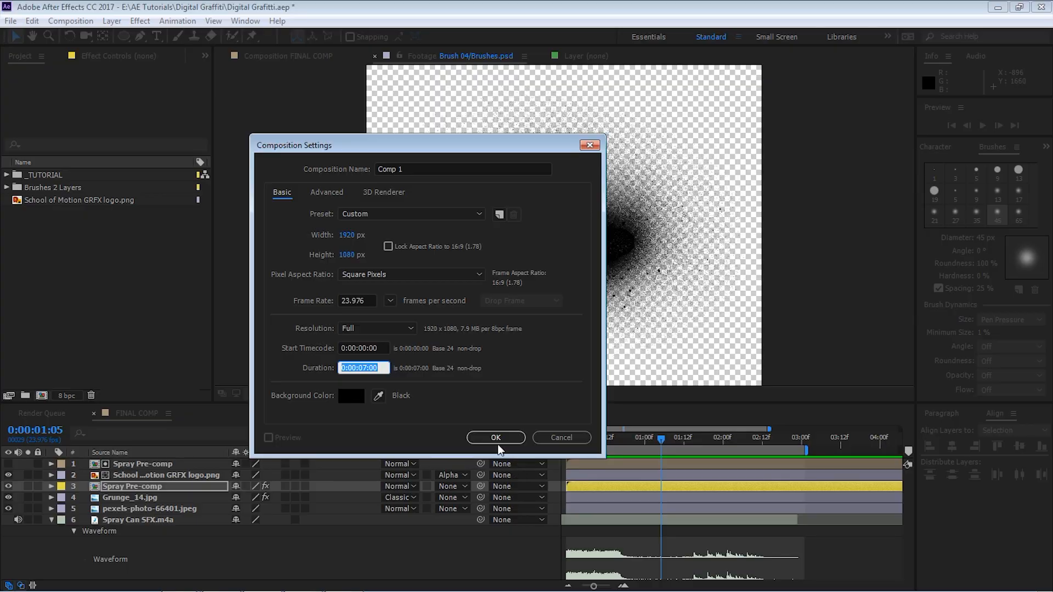
{"action": "key", "text": "Return"}
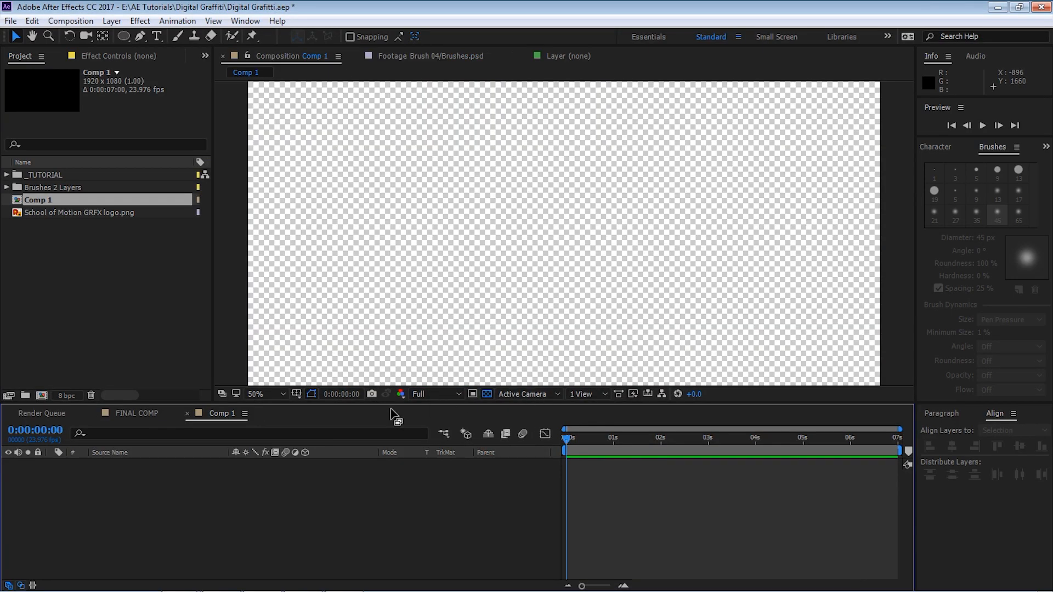
{"action": "left_click_drag", "start_coordinate": [379, 403], "coordinate": [384, 432]}
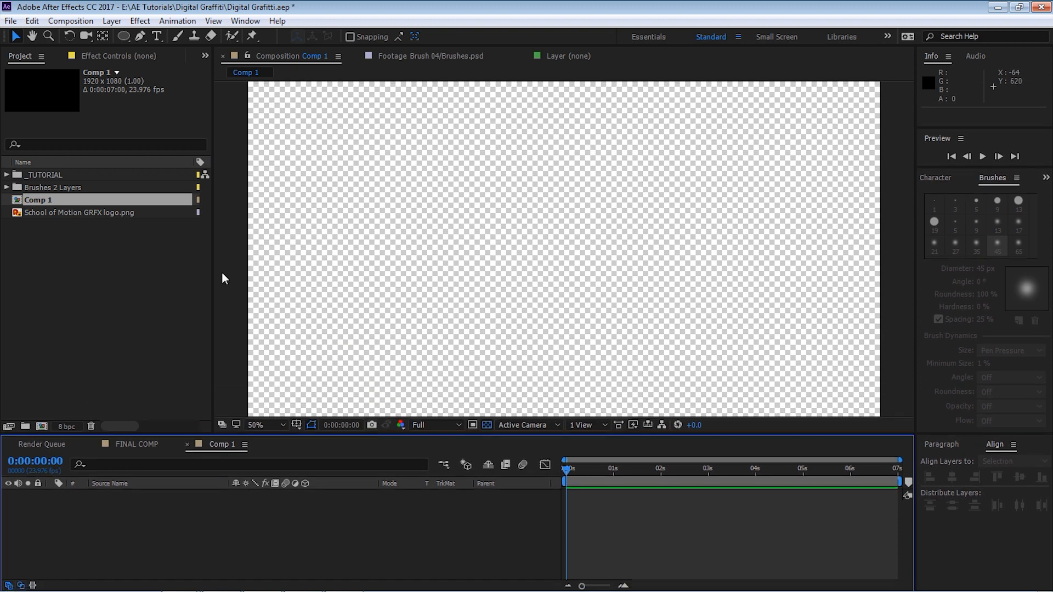
{"action": "left_click_drag", "start_coordinate": [93, 214], "coordinate": [213, 526]}
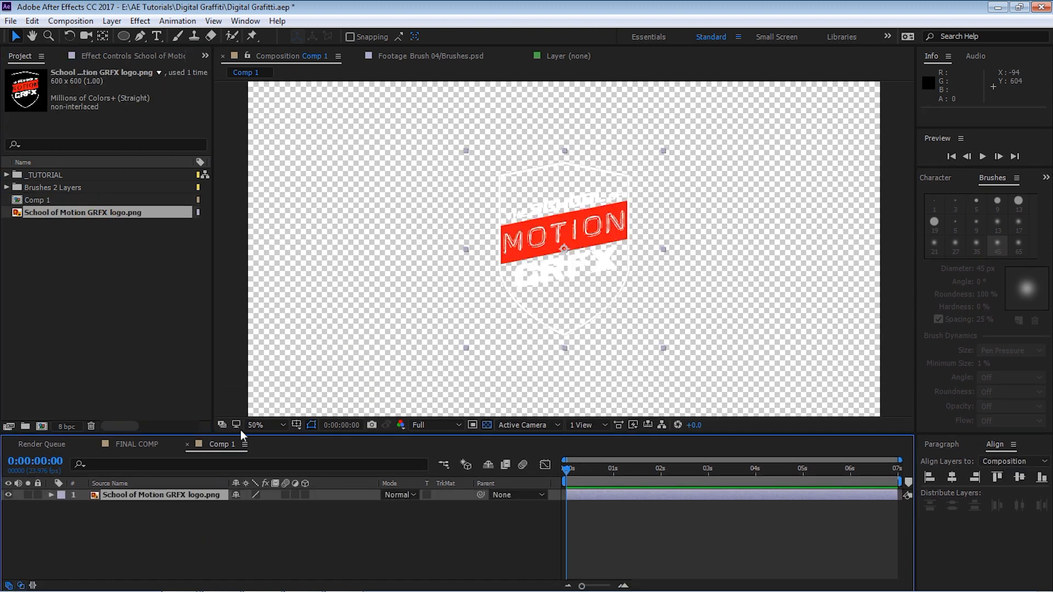
Add a comp-sized gray solid (RGB 139, 139, 139) and place it beneath the logo layer as a background
{"action": "left_click", "coordinate": [109, 22]}
{"action": "mouse_move", "coordinate": [55, 31]}
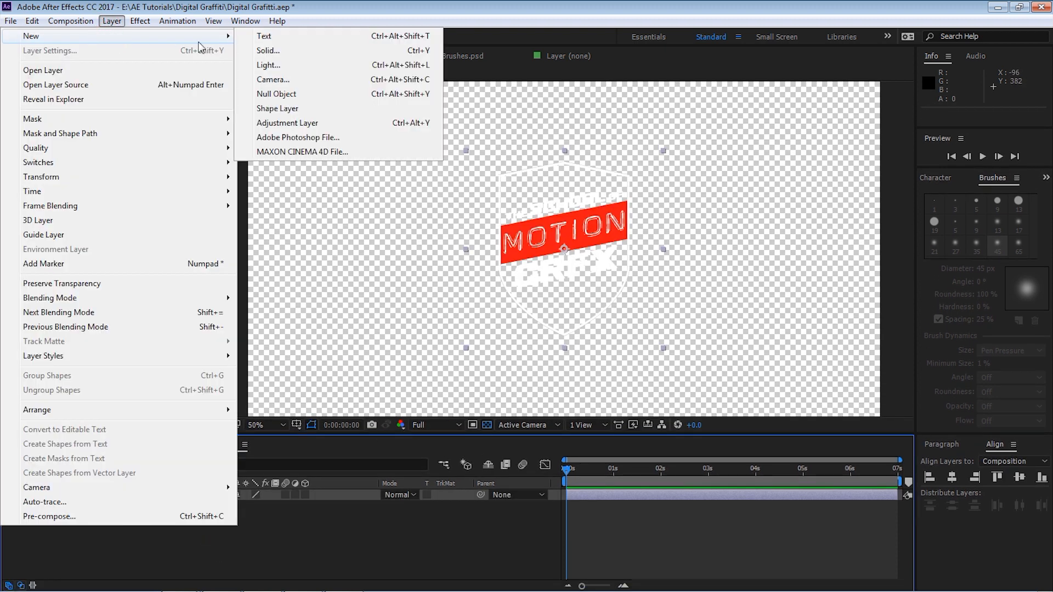
{"action": "left_click", "coordinate": [301, 47]}
{"action": "left_click", "coordinate": [214, 426]}
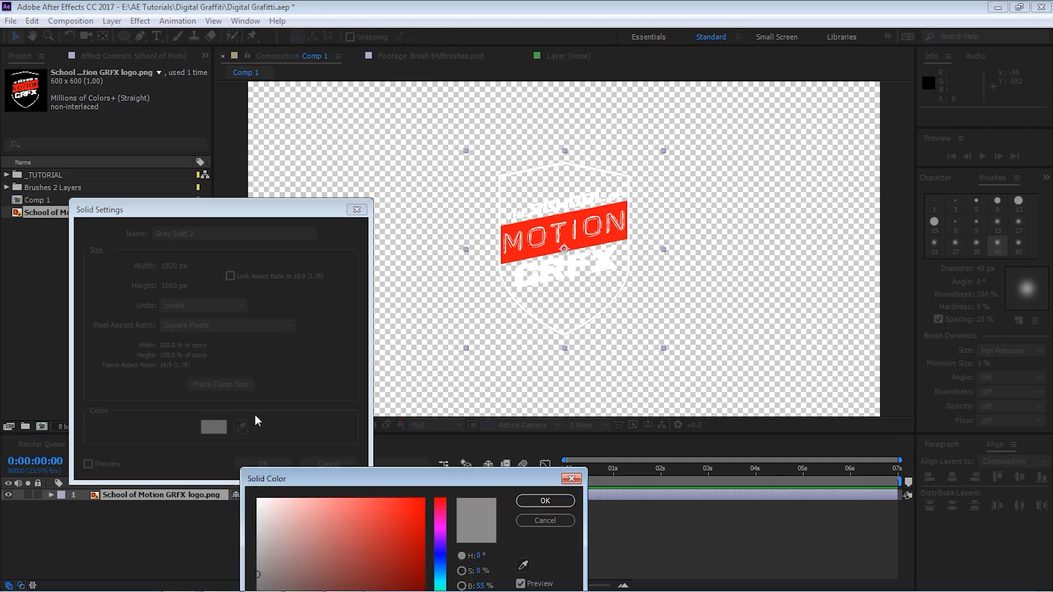
{"action": "left_click_drag", "start_coordinate": [427, 469], "coordinate": [455, 262]}
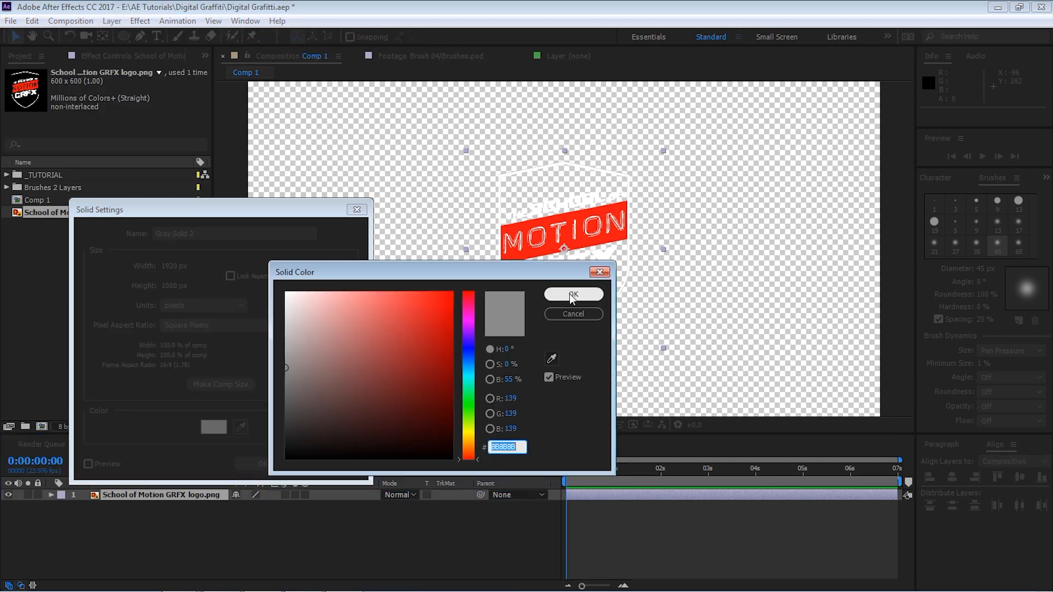
{"action": "left_click", "coordinate": [570, 294]}
{"action": "left_click", "coordinate": [263, 463]}
{"action": "left_click_drag", "start_coordinate": [145, 495], "coordinate": [168, 514]}
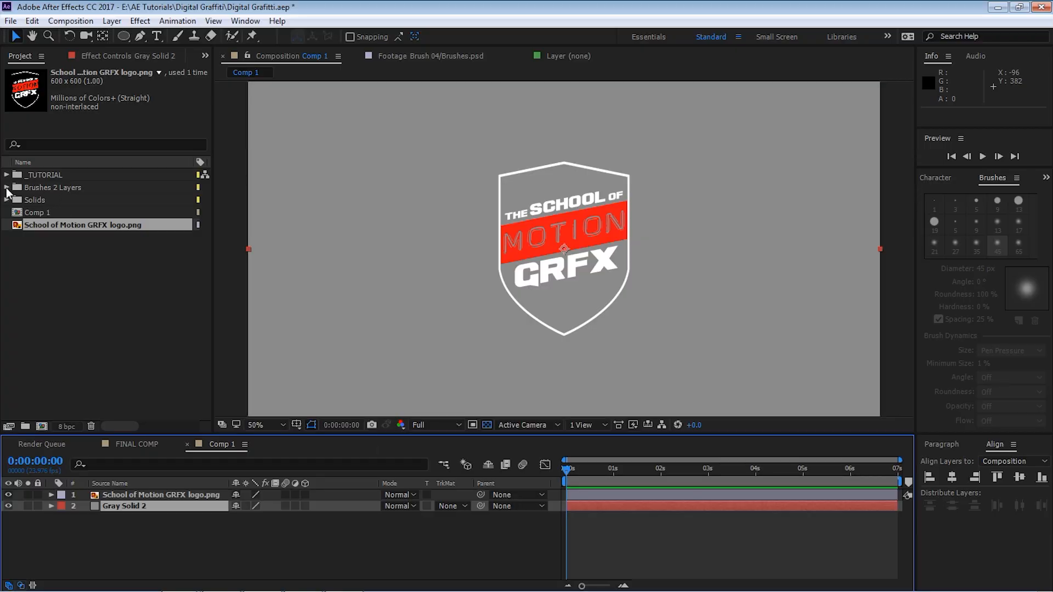
Preview the Brush 03 footage and add it to Comp 1 above the logo layer
{"action": "left_click", "coordinate": [7, 188]}
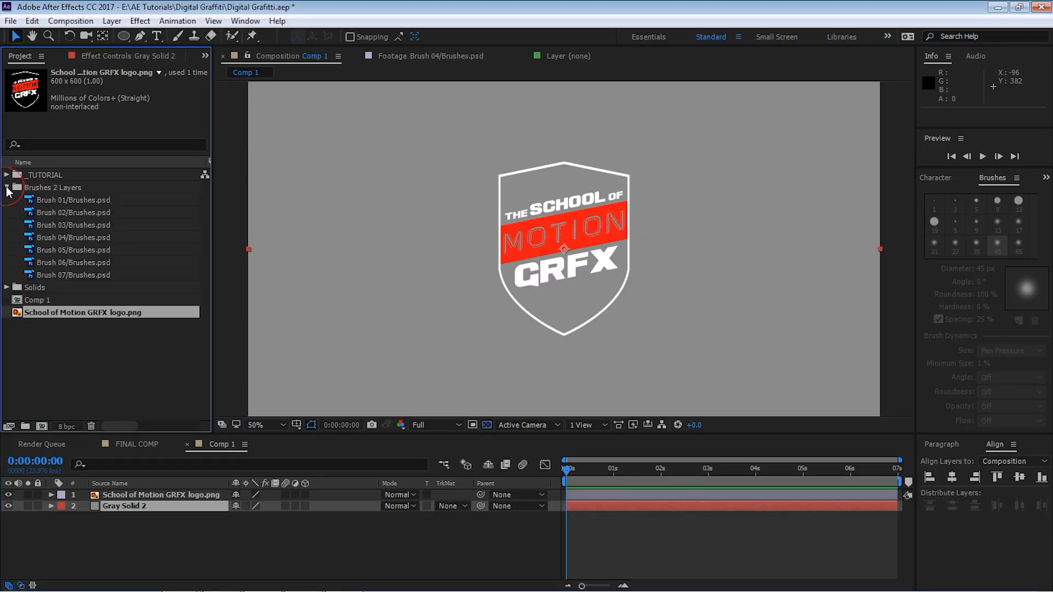
{"action": "double_click", "coordinate": [82, 225]}
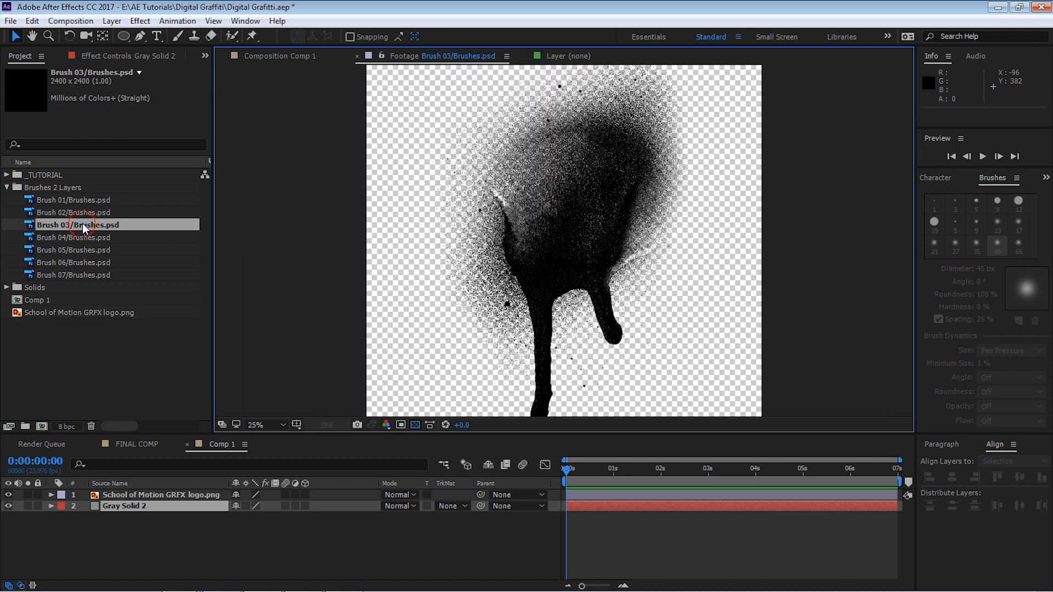
{"action": "left_click_drag", "start_coordinate": [88, 227], "coordinate": [216, 494]}
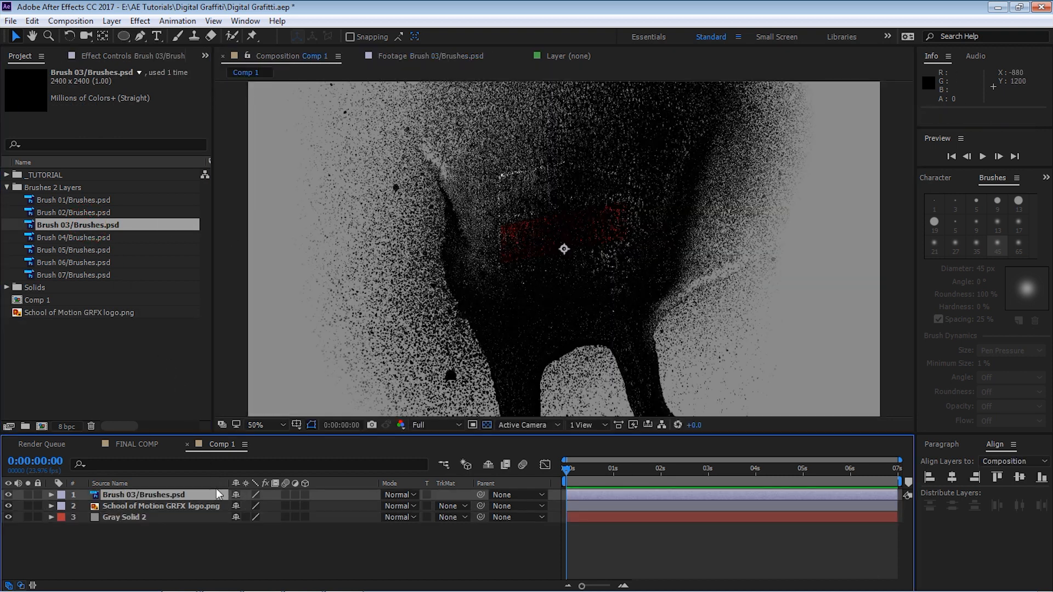
Preview the Brush 04, Brush 05 and Brush 06 footage, and add Brush 04 and Brush 06 above Brush 03 in Comp 1
{"action": "double_click", "coordinate": [87, 238]}
{"action": "double_click", "coordinate": [90, 250]}
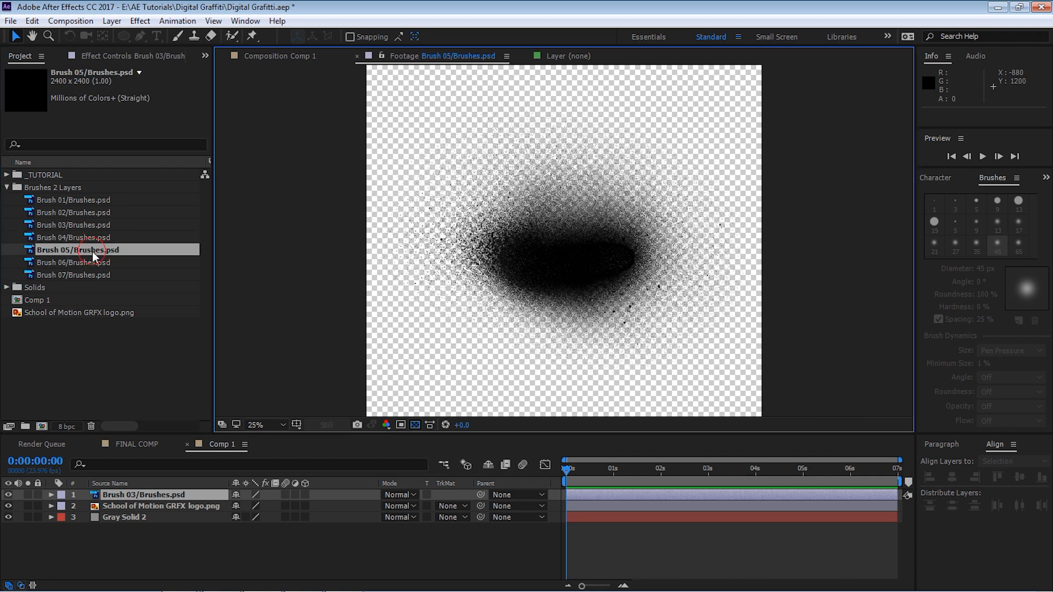
{"action": "double_click", "coordinate": [91, 262]}
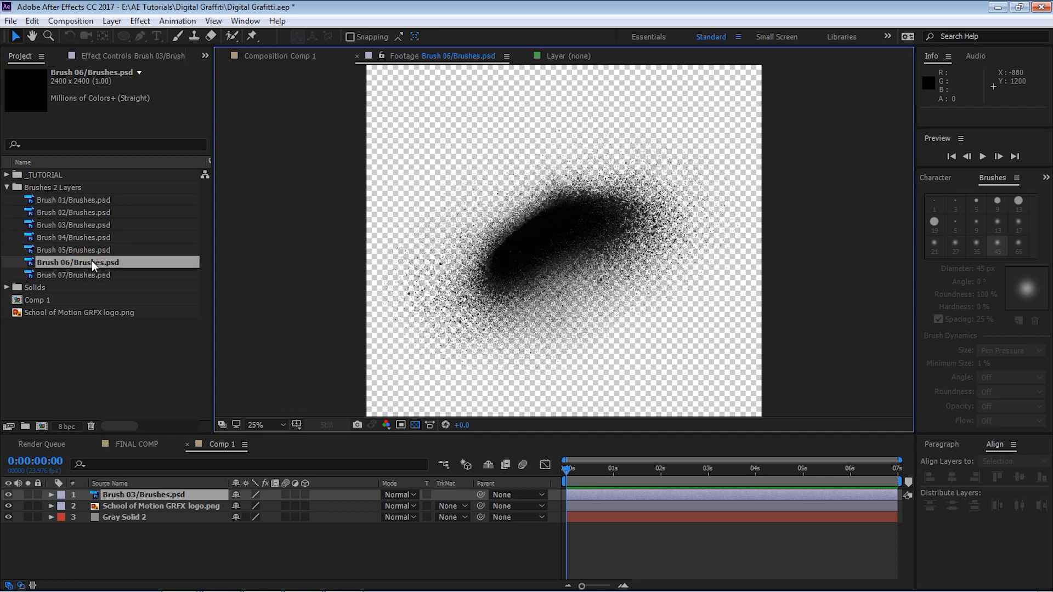
{"action": "double_click", "coordinate": [85, 238]}
{"action": "mouse_move", "coordinate": [85, 239]}
{"action": "left_mouse_down"}
{"action": "mouse_move", "coordinate": [134, 308]}
{"action": "mouse_move", "coordinate": [199, 496]}
{"action": "left_mouse_up"}
{"action": "left_click_drag", "start_coordinate": [84, 258], "coordinate": [190, 491]}
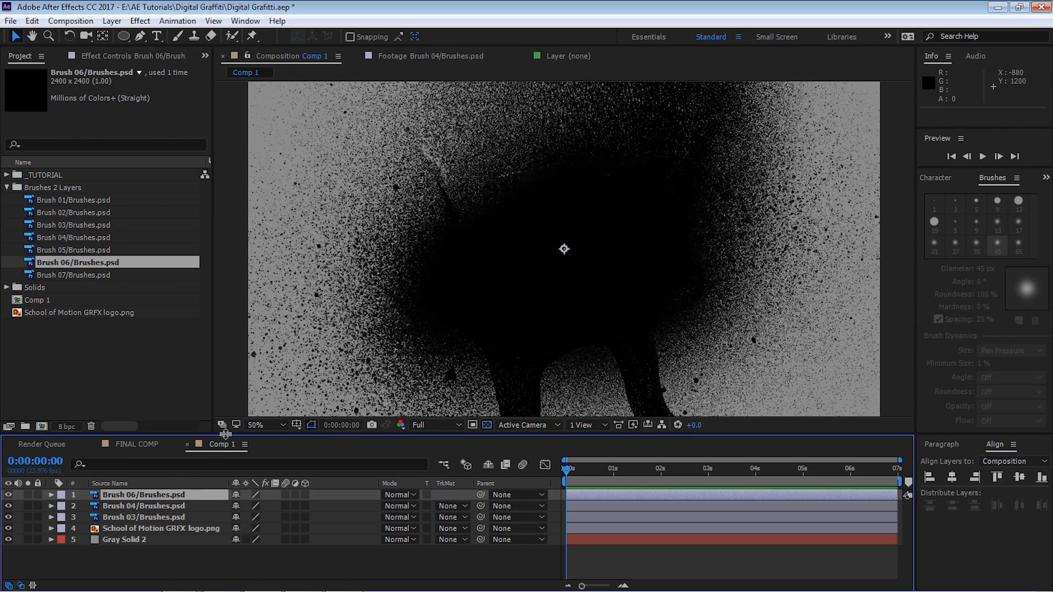
Hide the Brush 03 and Brush 06 layers, and move Brush 04 to the top of the stack as the only brush displayed
{"action": "key", "text": "comma"}
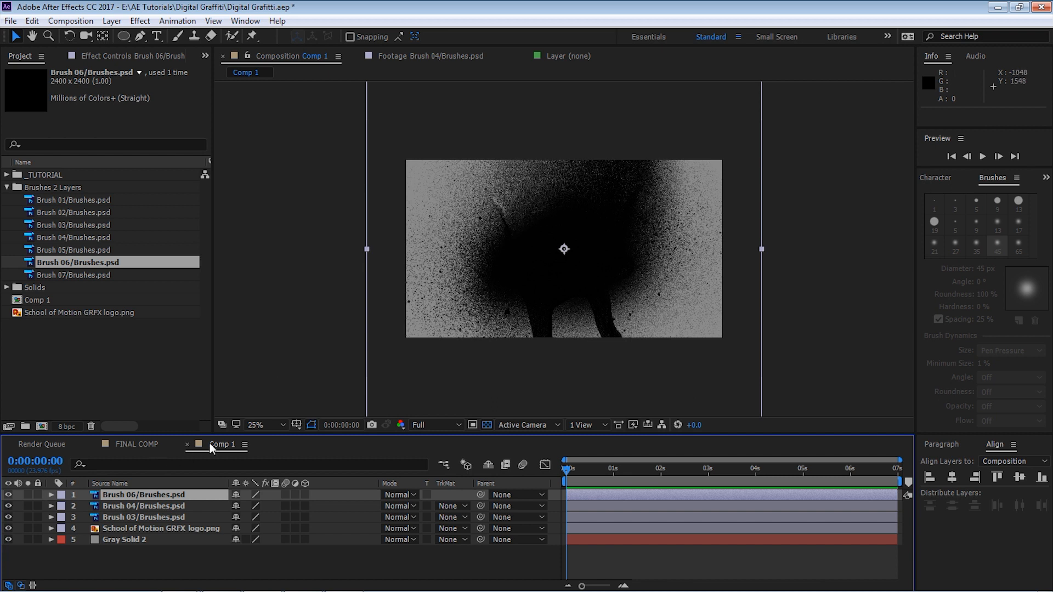
{"action": "key", "text": "period"}
{"action": "key", "text": "F2"}
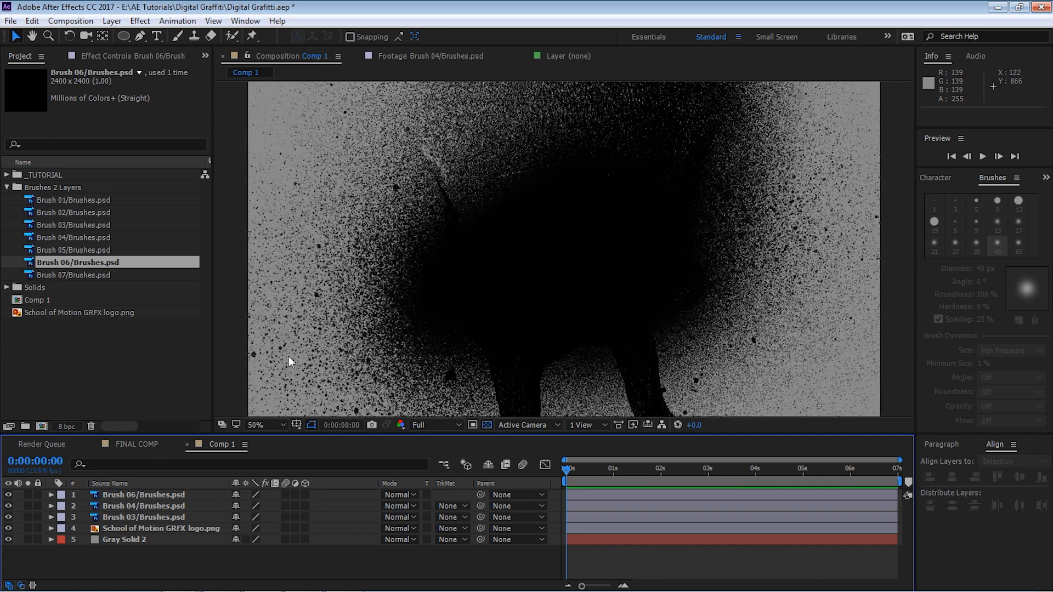
{"action": "left_click_drag", "start_coordinate": [8, 517], "coordinate": [8, 494]}
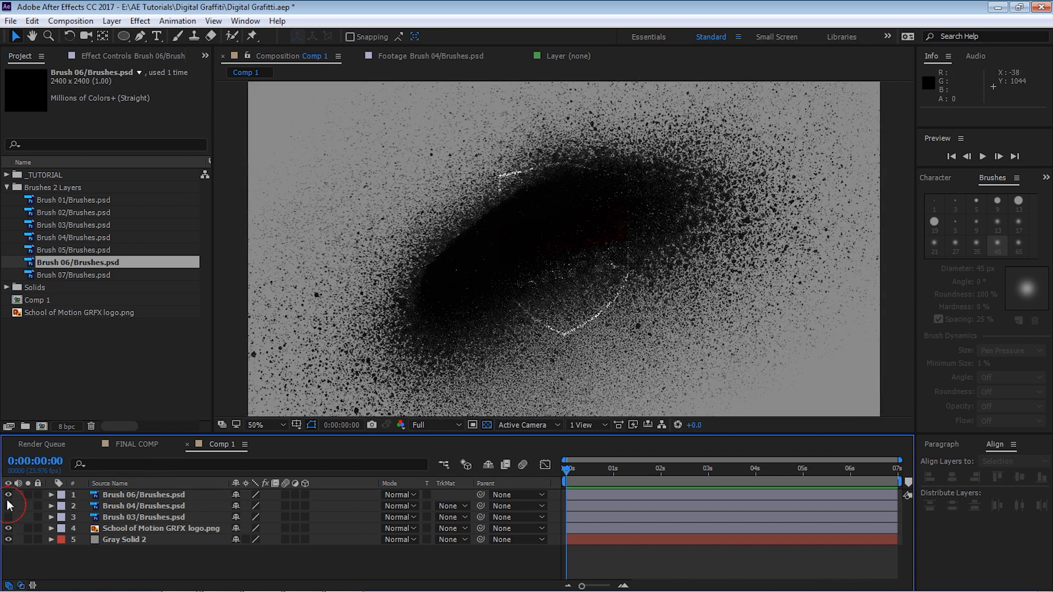
{"action": "left_click_drag", "start_coordinate": [103, 506], "coordinate": [104, 492]}
{"action": "left_click", "coordinate": [8, 494]}
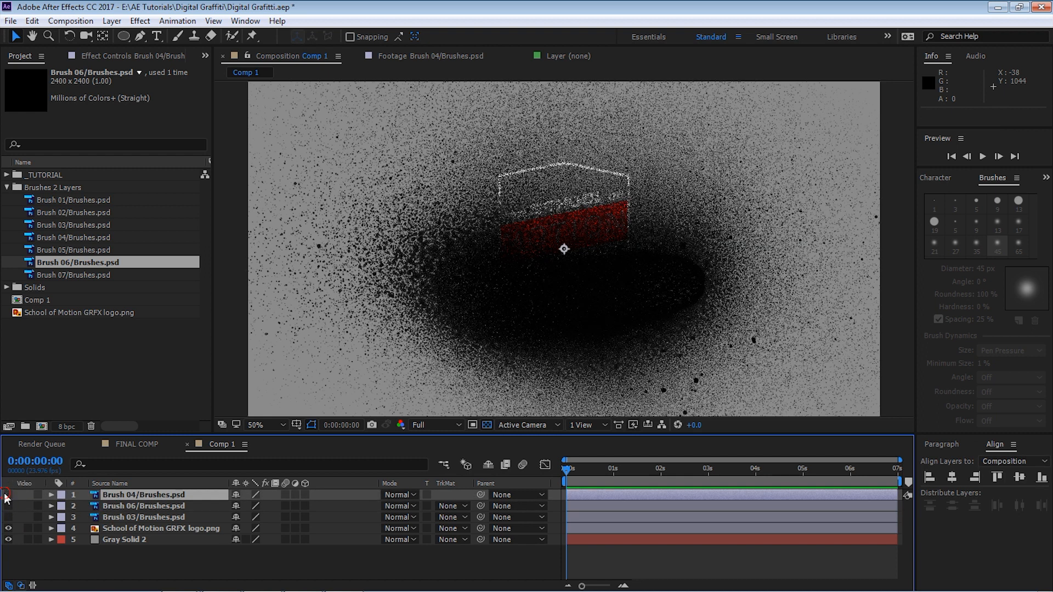
Hide the Brush 04 layer, display Brush 06 instead, and scale Brush 06 down to 46%
{"action": "left_click", "coordinate": [7, 495]}
{"action": "left_click", "coordinate": [8, 505]}
{"action": "left_click", "coordinate": [133, 508]}
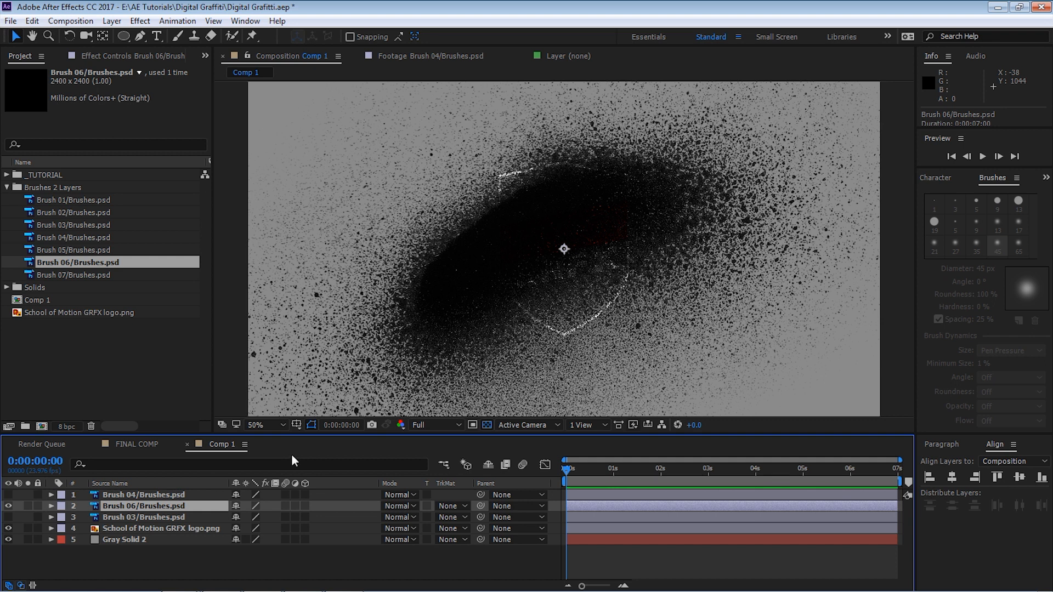
{"action": "key", "text": "s"}
{"action": "mouse_move", "coordinate": [255, 518]}
{"action": "left_mouse_down"}
{"action": "mouse_move", "coordinate": [219, 521]}
{"action": "mouse_move", "coordinate": [223, 514]}
{"action": "left_mouse_up"}
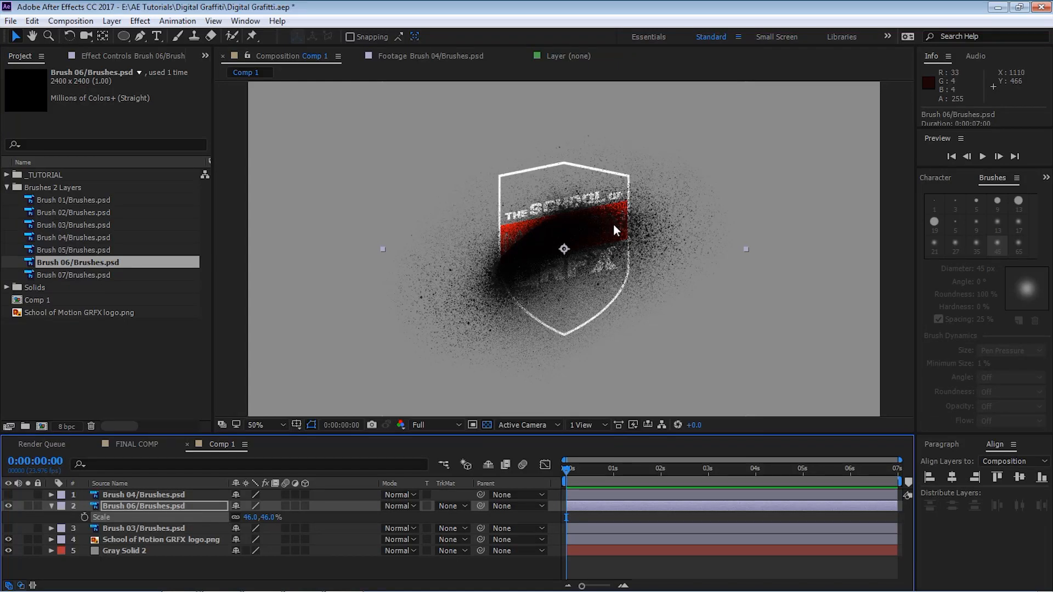
Rotate and move Brush 06 over the top of the shield, and place its anchor point at the shield's upper-right corner
{"action": "key", "text": "w"}
{"action": "mouse_move", "coordinate": [592, 242]}
{"action": "left_mouse_down"}
{"action": "mouse_move", "coordinate": [584, 247]}
{"action": "mouse_move", "coordinate": [590, 192]}
{"action": "mouse_move", "coordinate": [604, 185]}
{"action": "left_mouse_up"}
{"action": "key", "text": "v"}
{"action": "key", "text": "w"}
{"action": "key", "text": "v"}
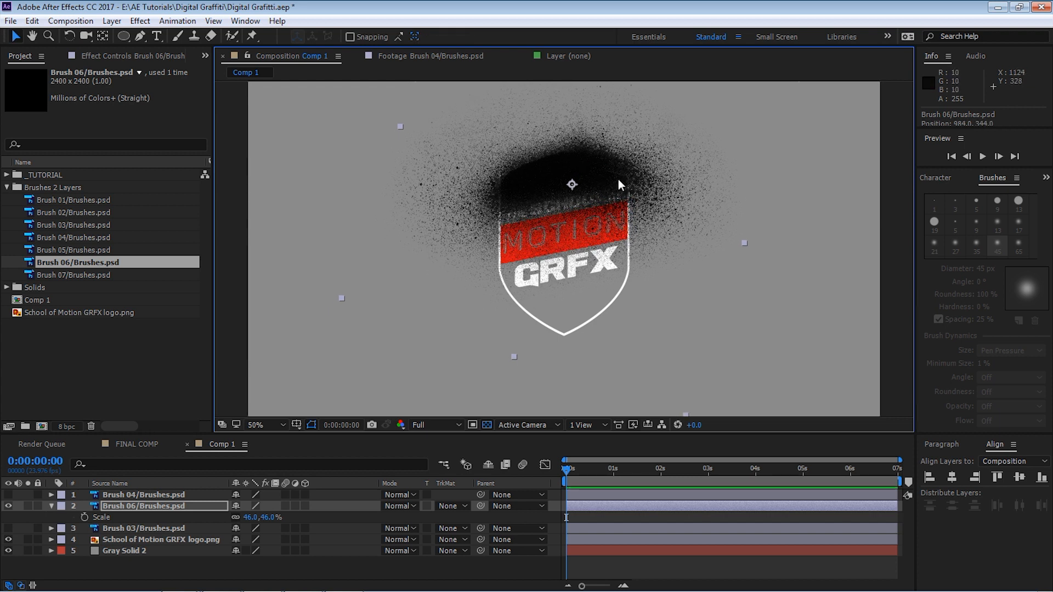
{"action": "key", "text": "y"}
{"action": "left_click_drag", "start_coordinate": [572, 185], "coordinate": [634, 167]}
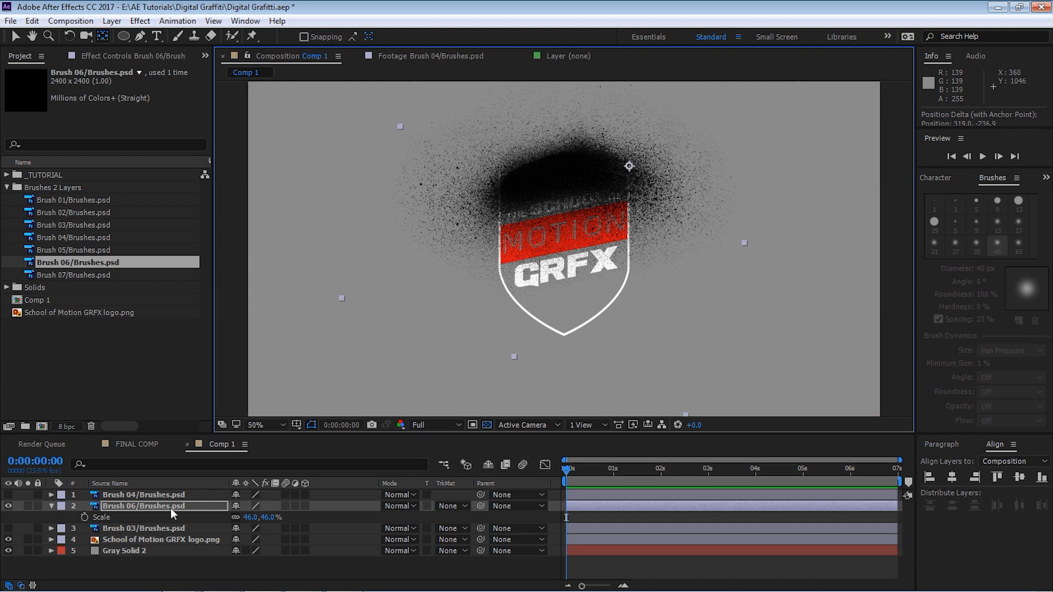
Display the Brush 04 layer again and scale it down to 45%
{"action": "left_click", "coordinate": [143, 495]}
{"action": "left_click", "coordinate": [9, 494]}
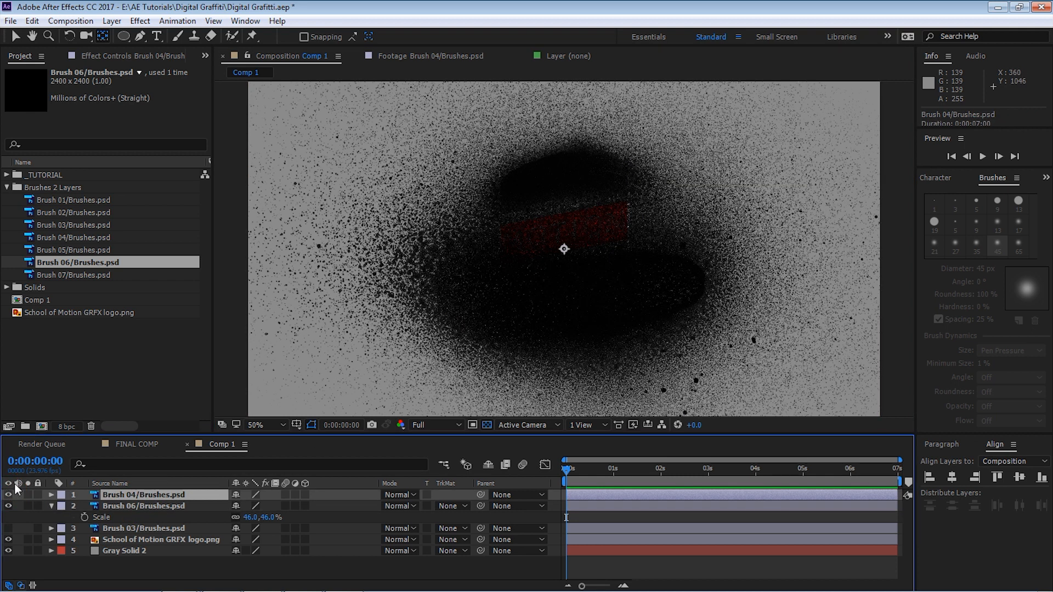
{"action": "key", "text": "s"}
{"action": "left_click_drag", "start_coordinate": [250, 506], "coordinate": [213, 504]}
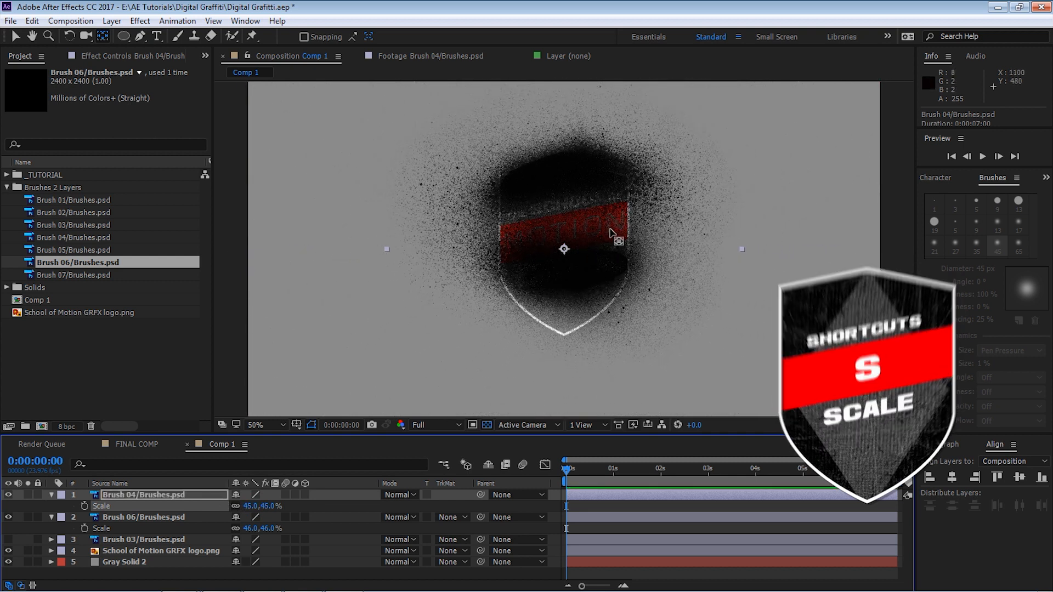
Place Brush 04's anchor point at the shield's left edge, and move and rotate the brush about -7.8° over the red band
{"action": "left_click_drag", "start_coordinate": [564, 250], "coordinate": [498, 263]}
{"action": "key", "text": "v"}
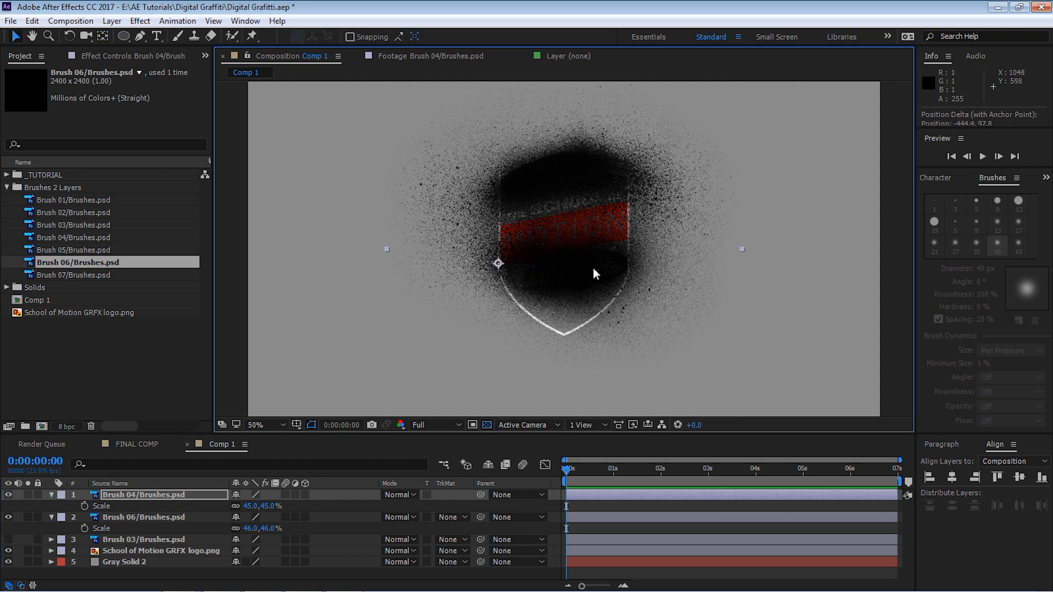
{"action": "mouse_move", "coordinate": [592, 272]}
{"action": "left_mouse_down"}
{"action": "mouse_move", "coordinate": [594, 247]}
{"action": "mouse_move", "coordinate": [613, 228]}
{"action": "mouse_move", "coordinate": [583, 235]}
{"action": "mouse_move", "coordinate": [606, 234]}
{"action": "mouse_move", "coordinate": [620, 209]}
{"action": "left_mouse_up"}
{"action": "key", "text": "w"}
{"action": "key", "text": "v"}
{"action": "key", "text": "w"}
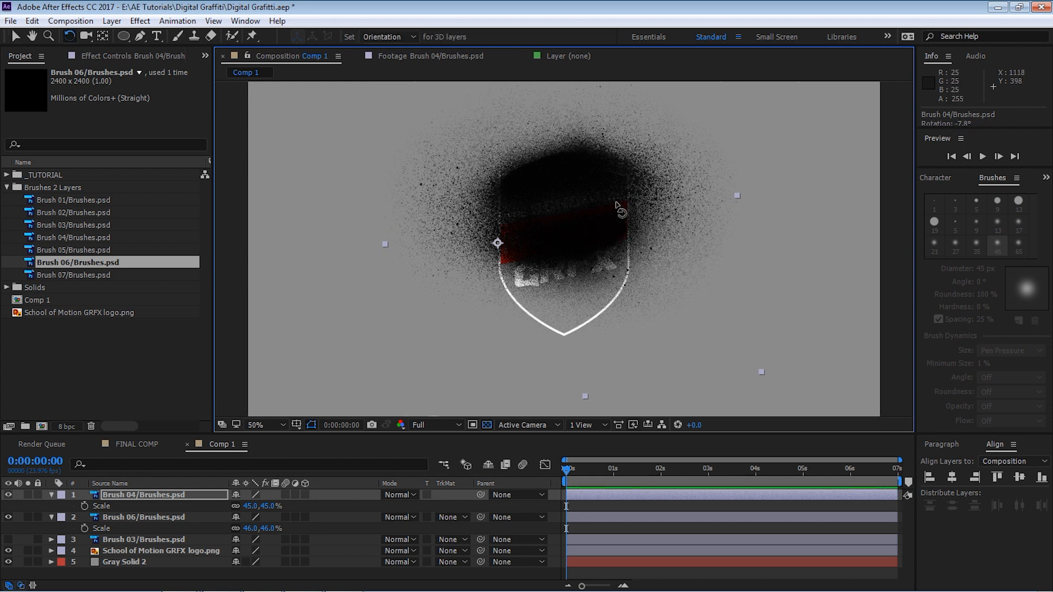
Display Brush 03, scale it to 47%, and move it down over the lower part of the shield
{"action": "left_click", "coordinate": [51, 517]}
{"action": "left_click", "coordinate": [52, 494]}
{"action": "left_click", "coordinate": [9, 517]}
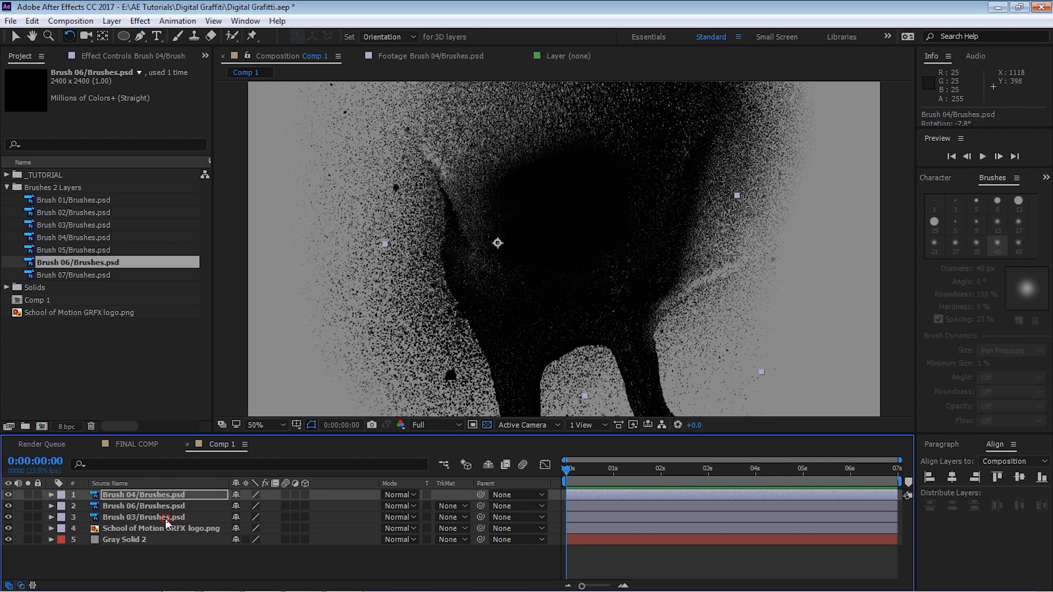
{"action": "left_click", "coordinate": [166, 518]}
{"action": "key", "text": "s"}
{"action": "left_click_drag", "start_coordinate": [252, 528], "coordinate": [214, 526]}
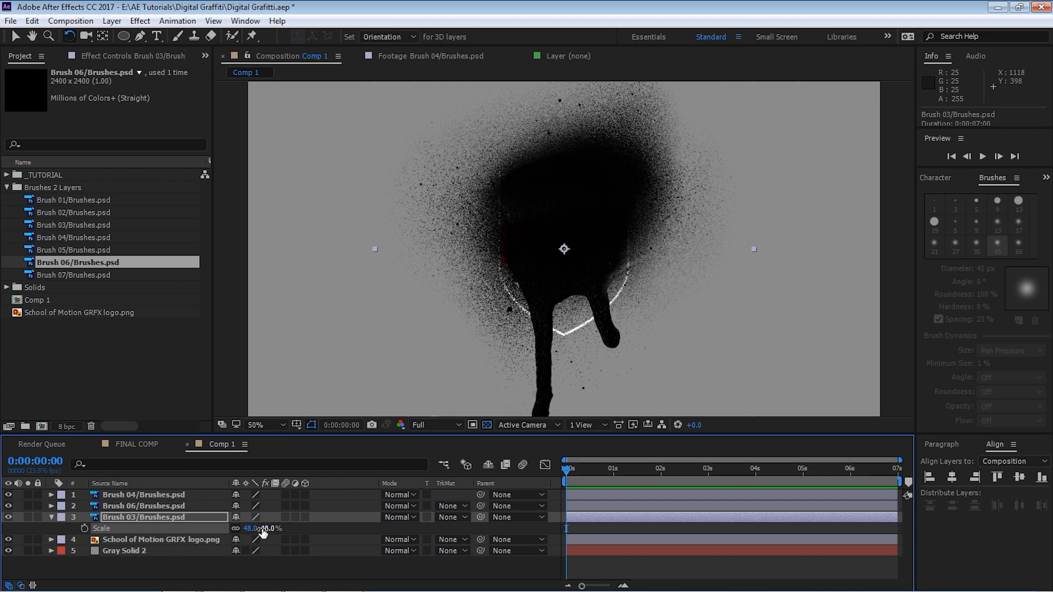
{"action": "type", "text": "47"}
{"action": "key", "text": "Return"}
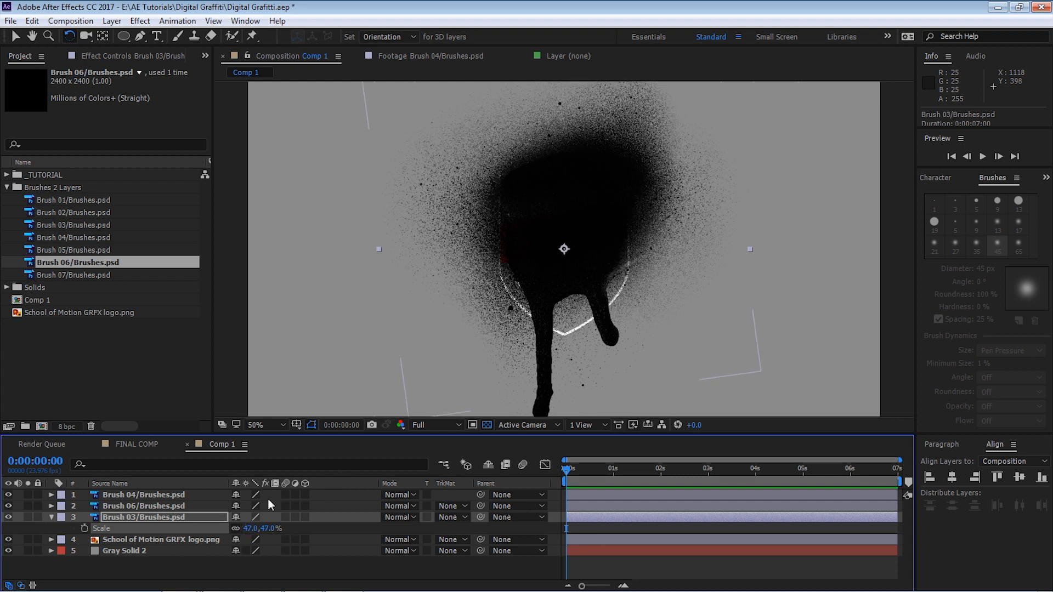
{"action": "key", "text": "v"}
{"action": "mouse_move", "coordinate": [564, 255]}
{"action": "left_mouse_down"}
{"action": "mouse_move", "coordinate": [580, 270]}
{"action": "mouse_move", "coordinate": [570, 306]}
{"action": "mouse_move", "coordinate": [588, 289]}
{"action": "left_mouse_up"}
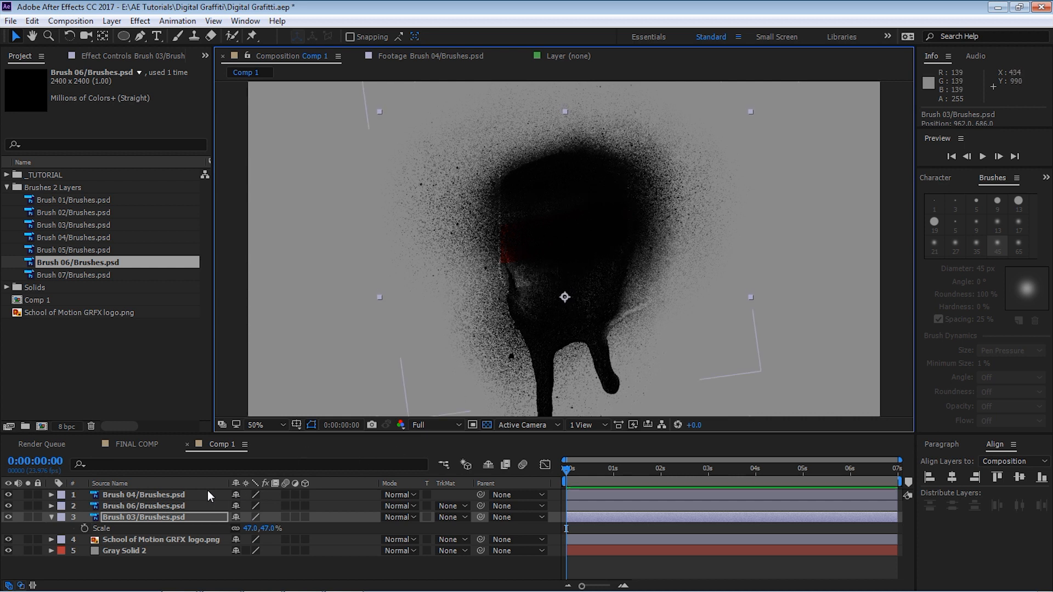
Hide Brush 04 and Brush 06, and draw a wide elliptical mask on Brush 03 over the upper half of the logo
{"action": "left_click", "coordinate": [8, 507]}
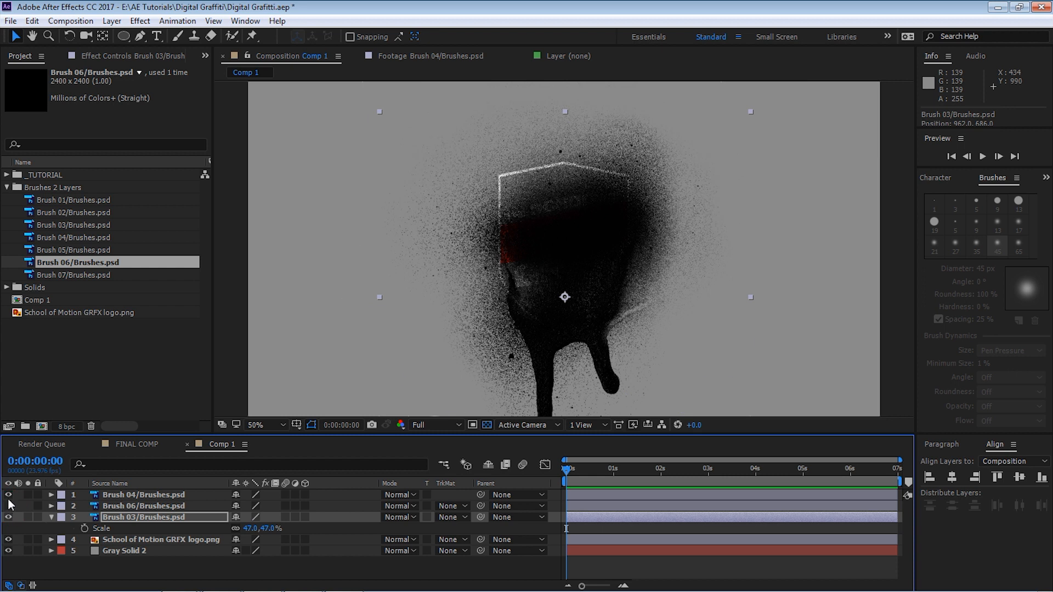
{"action": "left_click", "coordinate": [9, 496]}
{"action": "left_click", "coordinate": [174, 517]}
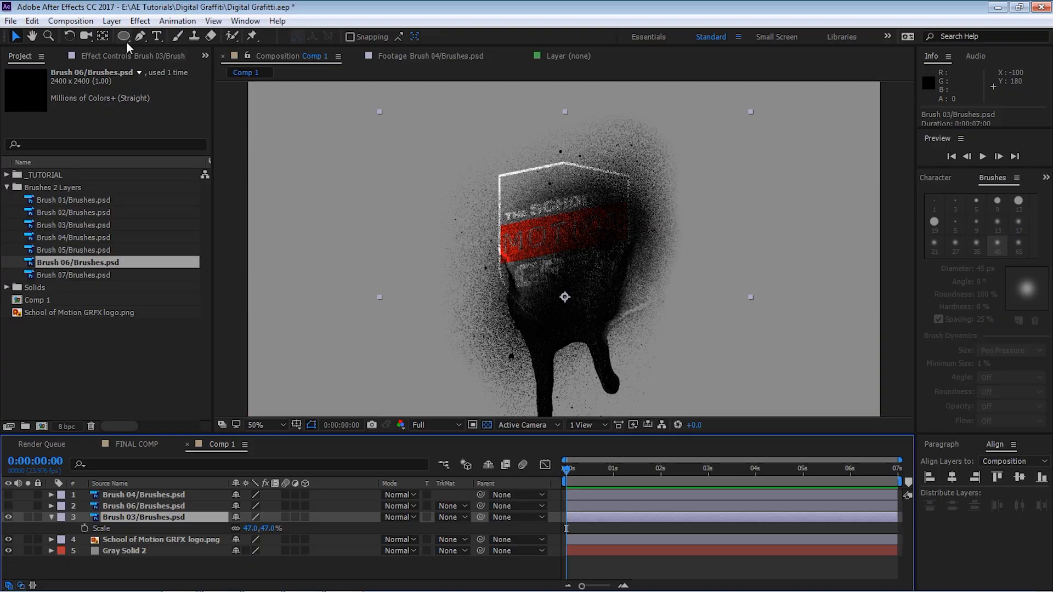
{"action": "left_click", "coordinate": [124, 39]}
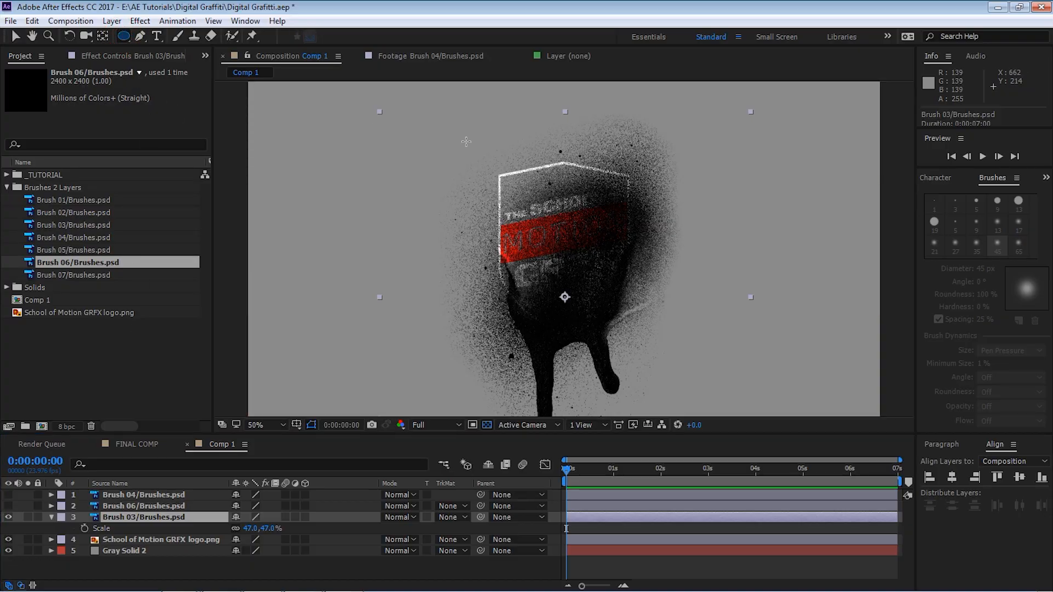
{"action": "mouse_move", "coordinate": [410, 130]}
{"action": "left_mouse_down"}
{"action": "mouse_move", "coordinate": [724, 244]}
{"action": "mouse_move", "coordinate": [747, 282]}
{"action": "left_mouse_up"}
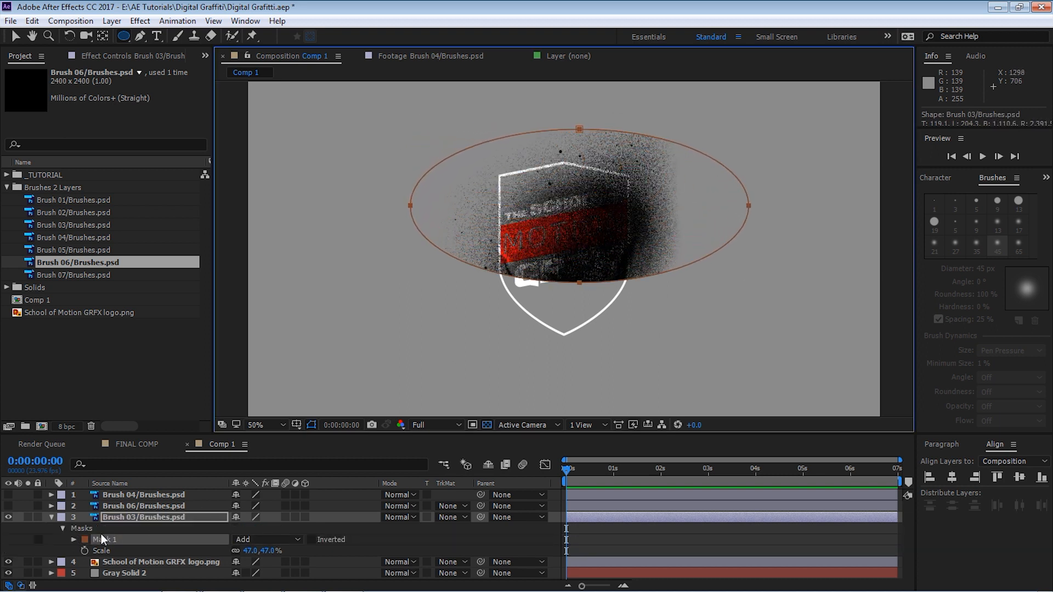
Transform the Brush 03 mask path by rotating it about -5.7°, widening it to about 106%, and raising it over the shield's upper part
{"action": "left_click", "coordinate": [73, 540]}
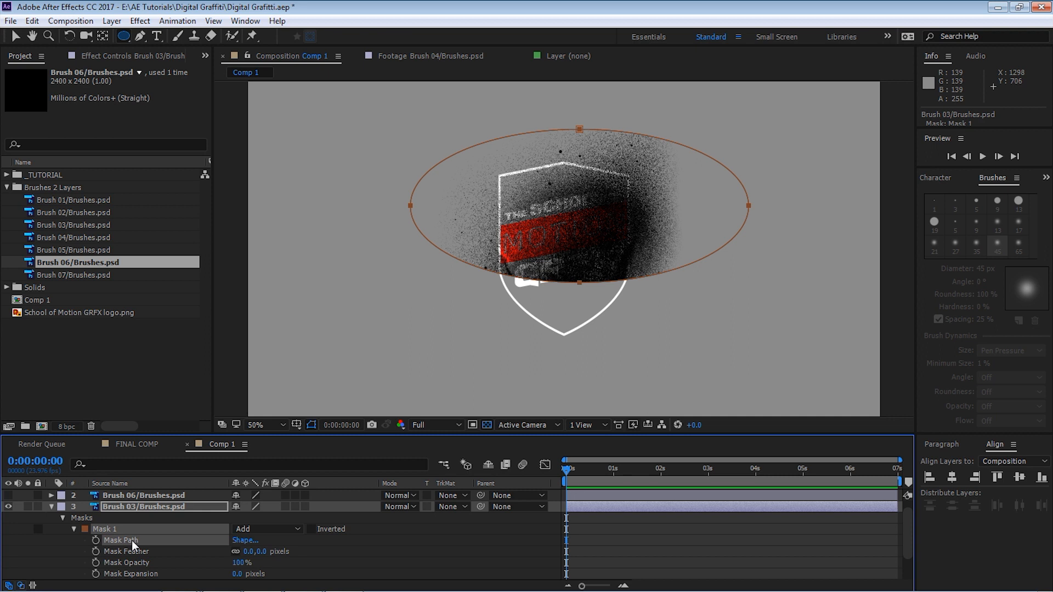
{"action": "key", "text": "ctrl+t"}
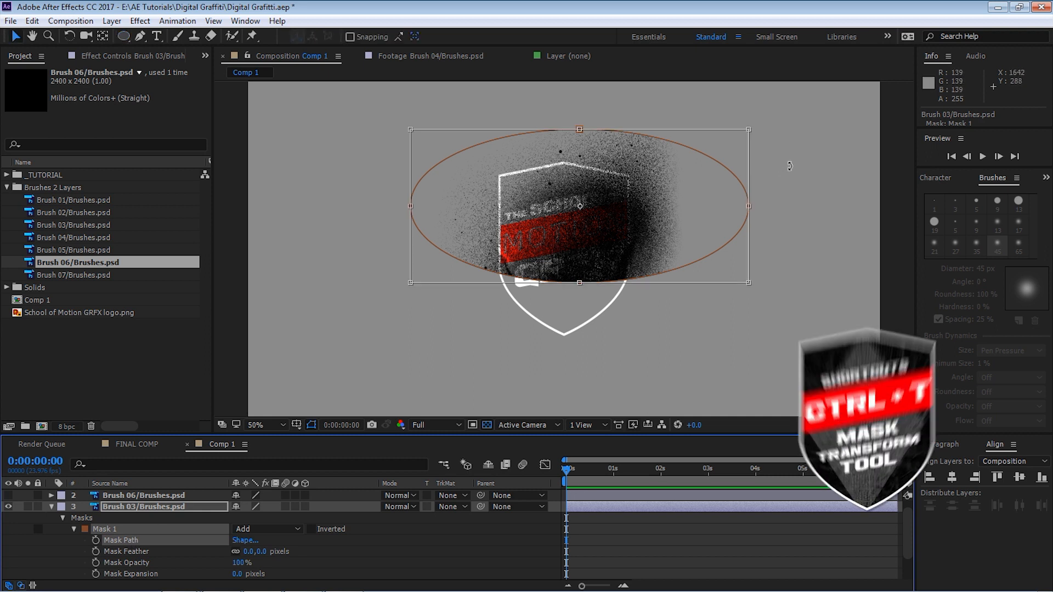
{"action": "left_click_drag", "start_coordinate": [790, 164], "coordinate": [786, 146]}
{"action": "left_click_drag", "start_coordinate": [712, 210], "coordinate": [685, 182]}
{"action": "left_click_drag", "start_coordinate": [754, 154], "coordinate": [741, 159]}
{"action": "key", "text": "Return"}
Invert the Brush 03 mask with a 150-pixel feather, and display the Brush 04 and Brush 06 layers again
{"action": "left_click", "coordinate": [251, 554]}
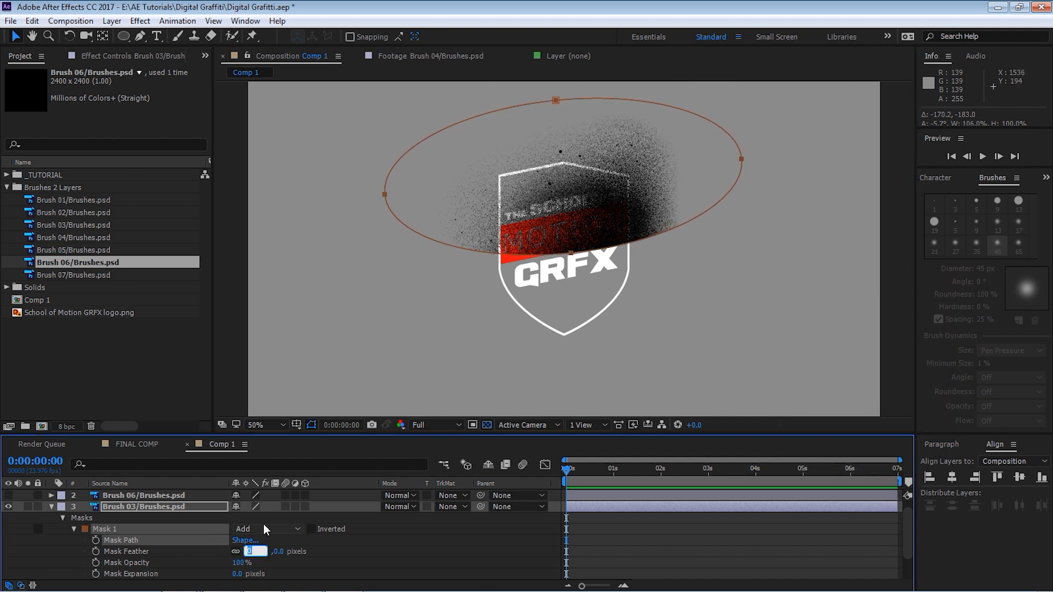
{"action": "key", "text": "Return"}
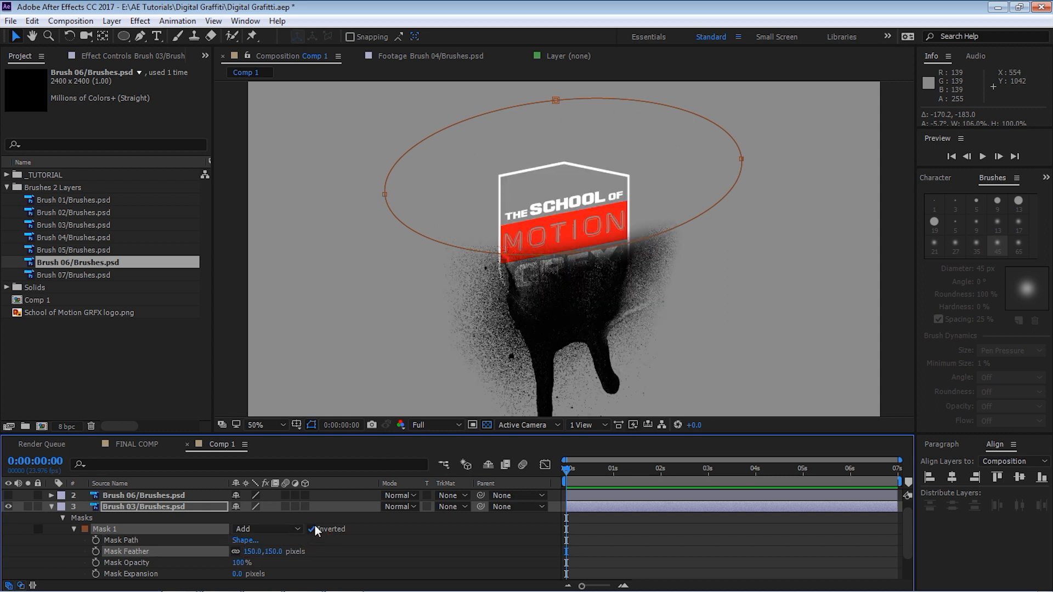
{"action": "left_click", "coordinate": [50, 506]}
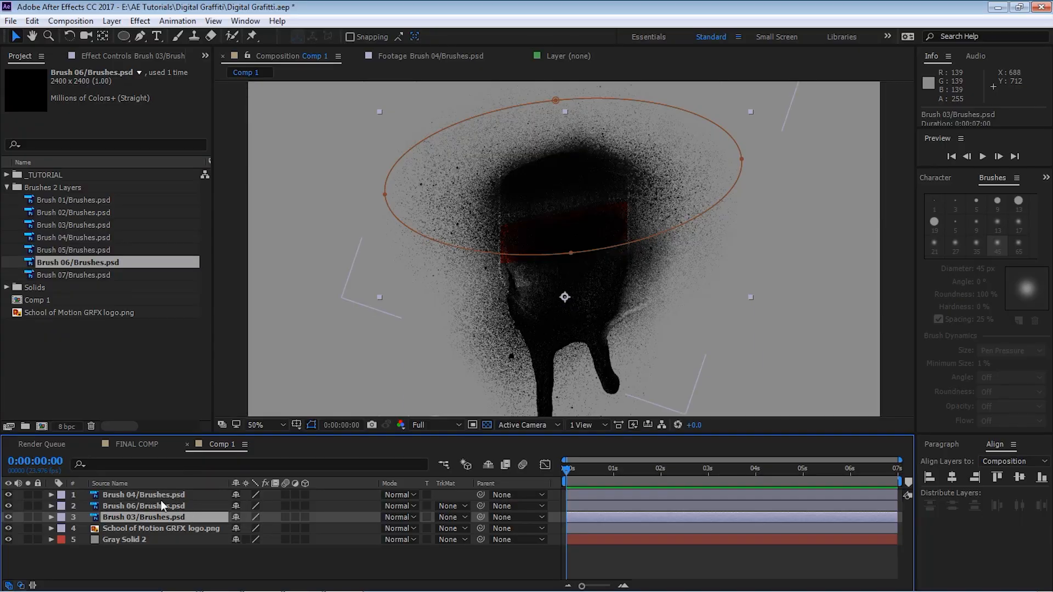
Reveal the Scale properties of the Brush 04 and Brush 06 layers together
{"action": "left_click", "coordinate": [162, 500]}
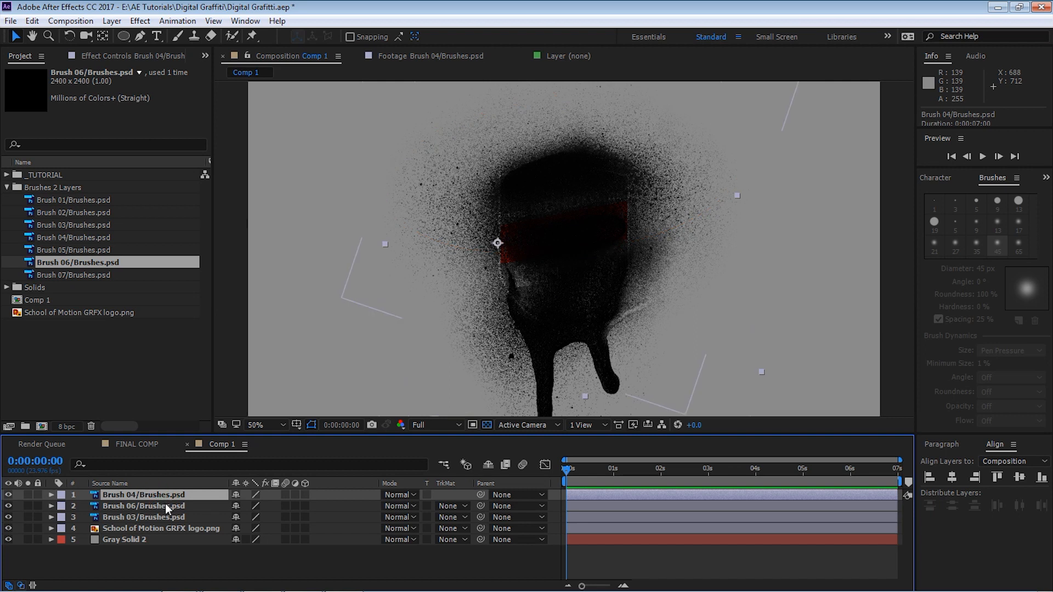
{"action": "left_click", "coordinate": [166, 504], "text": "shift"}
{"action": "key", "text": "s"}
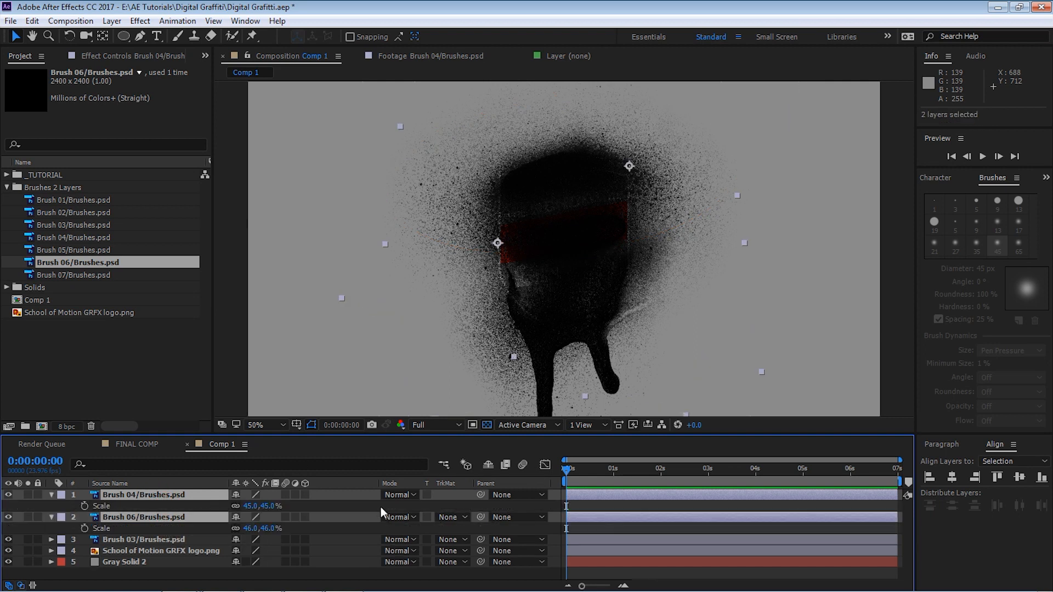
{"action": "left_click", "coordinate": [360, 478]}
Keyframe Brush 04's Scale from 0% at frame 0 to 45% at frame 5
{"action": "left_click", "coordinate": [174, 495]}
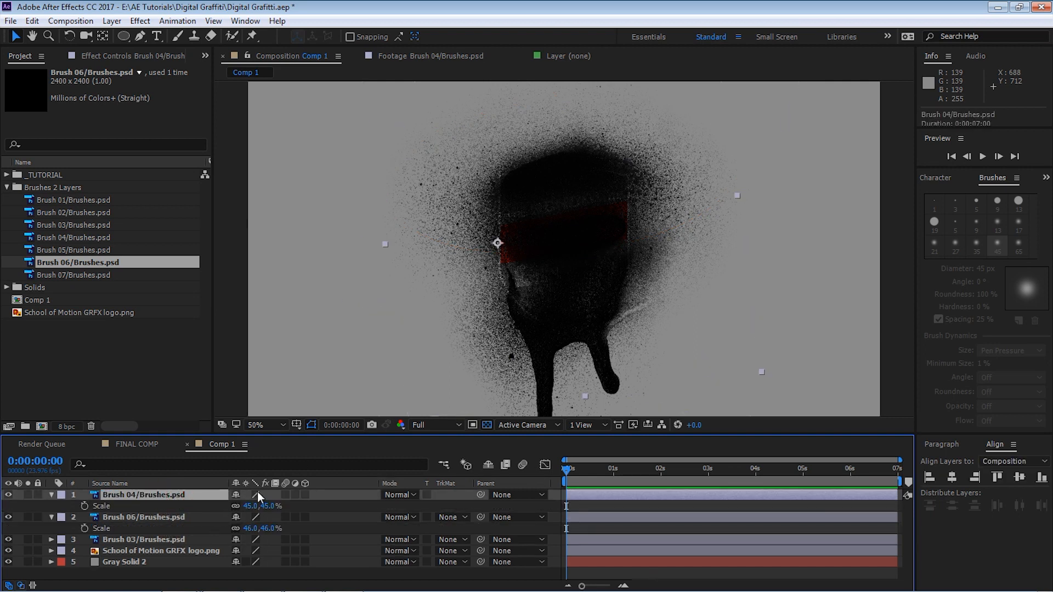
{"action": "left_click", "coordinate": [85, 505]}
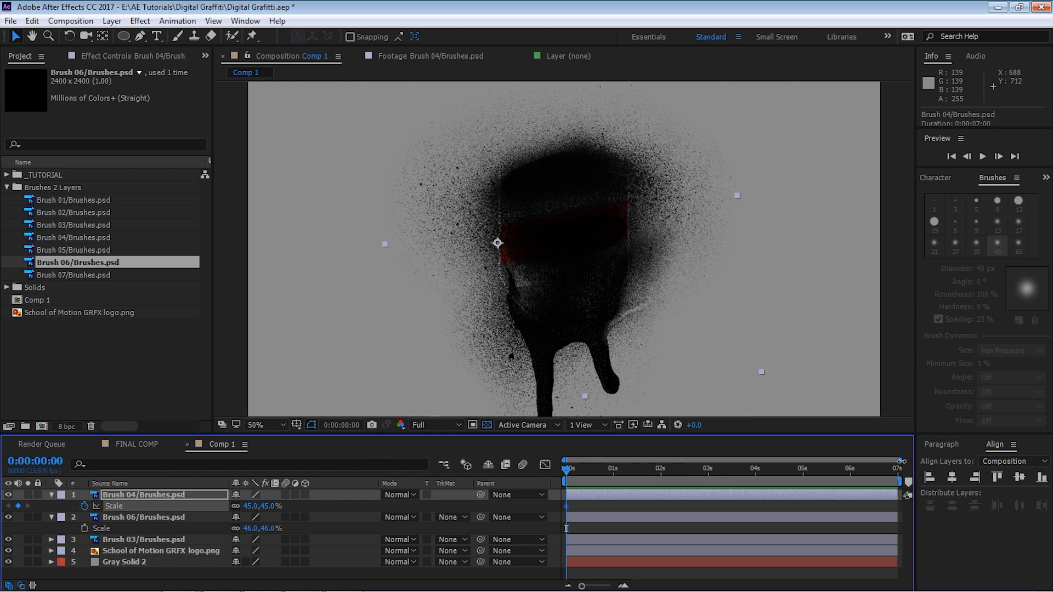
{"action": "left_click_drag", "start_coordinate": [899, 460], "coordinate": [647, 459]}
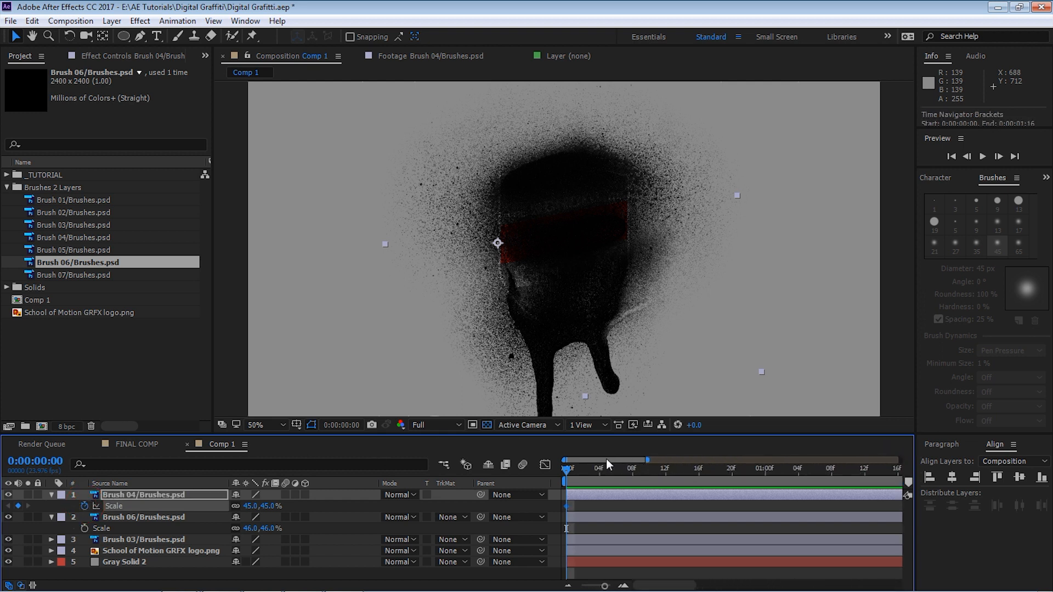
{"action": "key", "text": "Page_Up"}
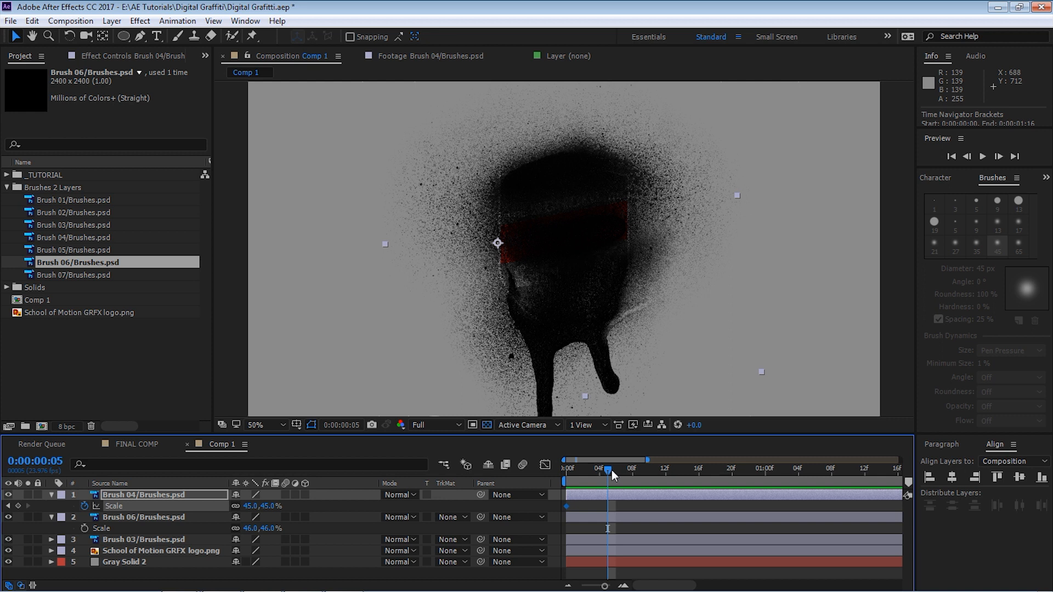
{"action": "left_click", "coordinate": [18, 506]}
{"action": "key", "text": "Home"}
{"action": "left_click", "coordinate": [566, 506]}
{"action": "type", "text": "0"}
{"action": "key", "text": "Return"}
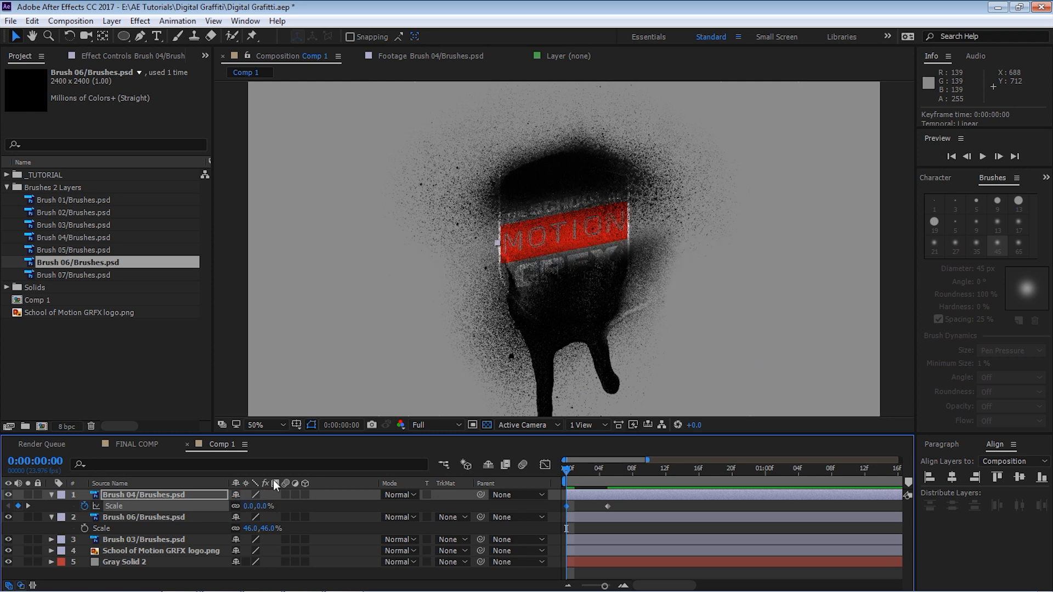
Place Brush 06 above Brush 04 at the top of the layer stack and check which spray it shows
{"action": "left_click_drag", "start_coordinate": [147, 495], "coordinate": [165, 535]}
{"action": "left_click", "coordinate": [142, 495]}
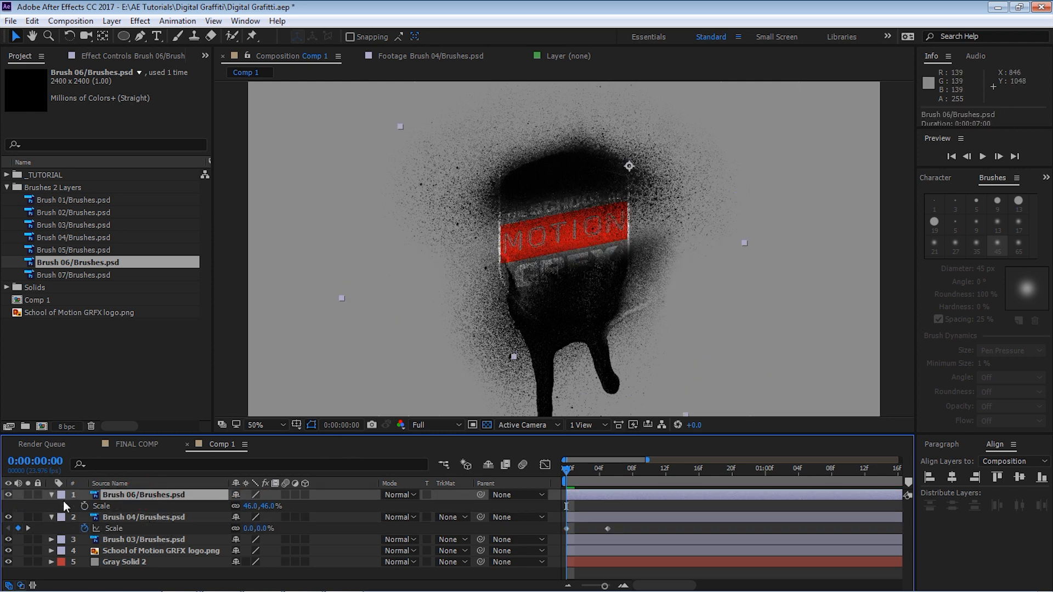
{"action": "left_click", "coordinate": [8, 495]}
Keyframe Brush 06's Scale from 0% at frame 0 to 46% at frame 5
{"action": "left_click", "coordinate": [84, 506]}
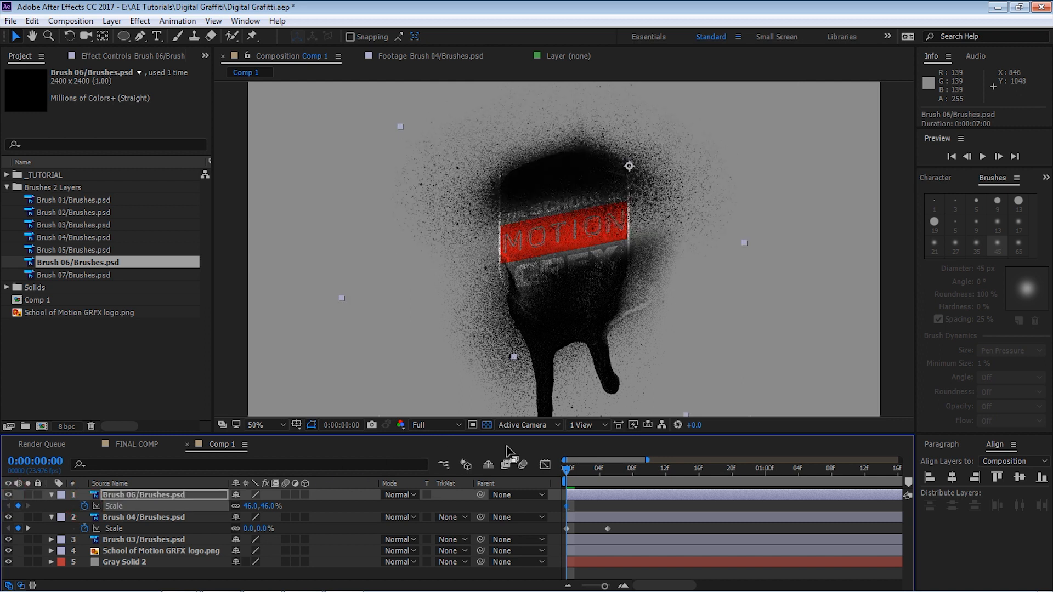
{"action": "left_click", "coordinate": [609, 472]}
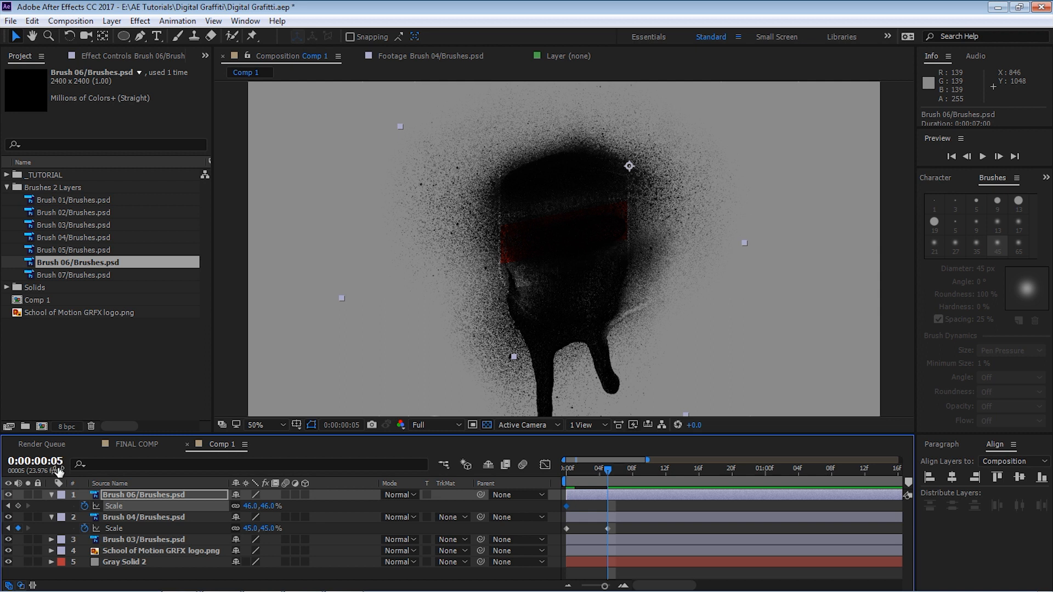
{"action": "left_click", "coordinate": [18, 505]}
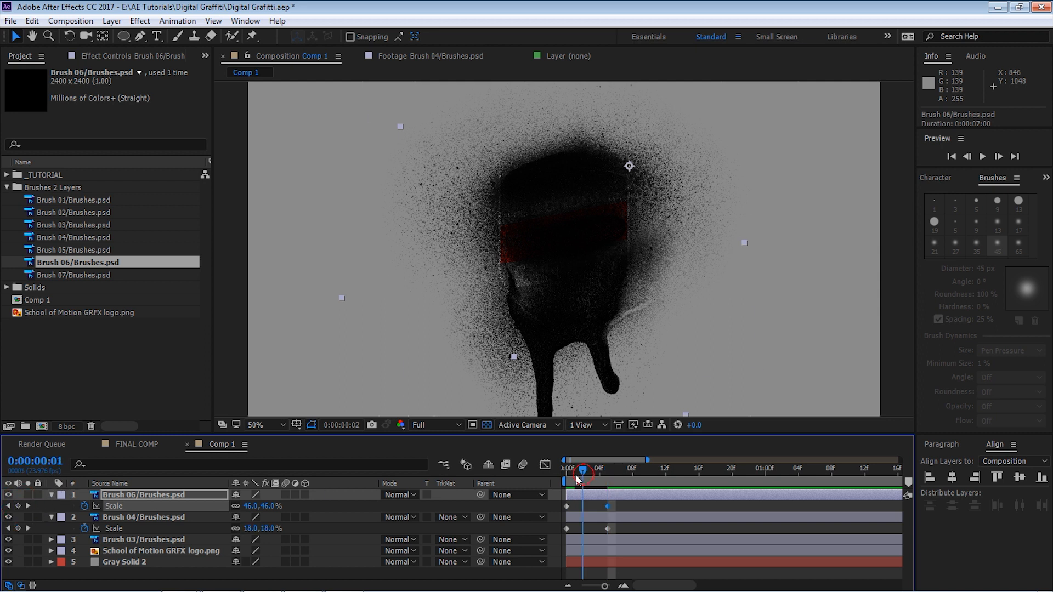
{"action": "left_click_drag", "start_coordinate": [576, 479], "coordinate": [569, 505]}
{"action": "left_click", "coordinate": [252, 506]}
{"action": "type", "text": "0"}
{"action": "key", "text": "Return"}
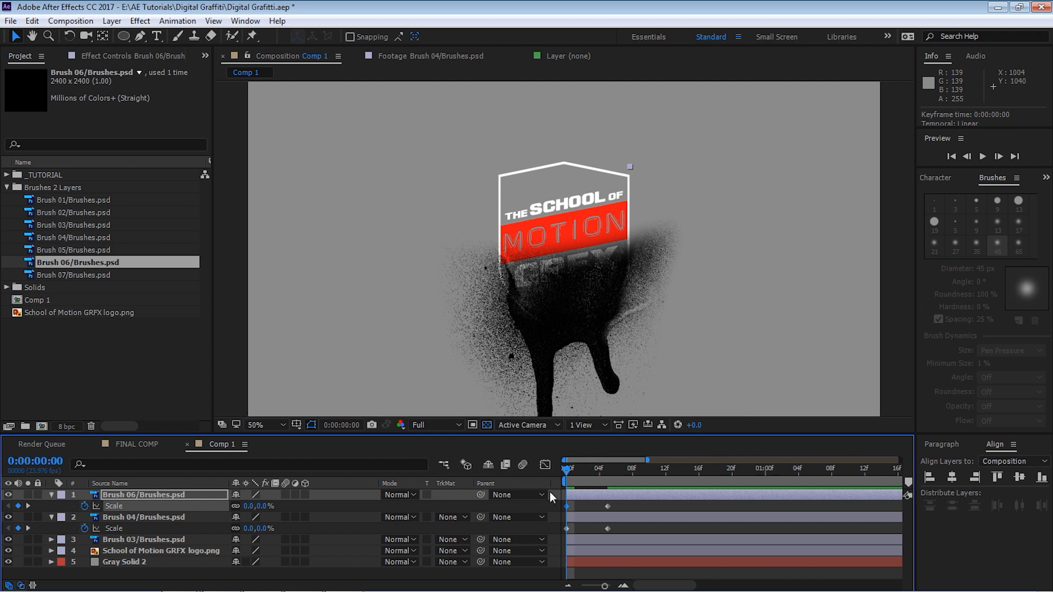
With Brush 03 and Brush 04 hidden, apply Easy Ease In to Brush 06's Scale keyframe at frame 5 and preview the spray
{"action": "left_click", "coordinate": [8, 539]}
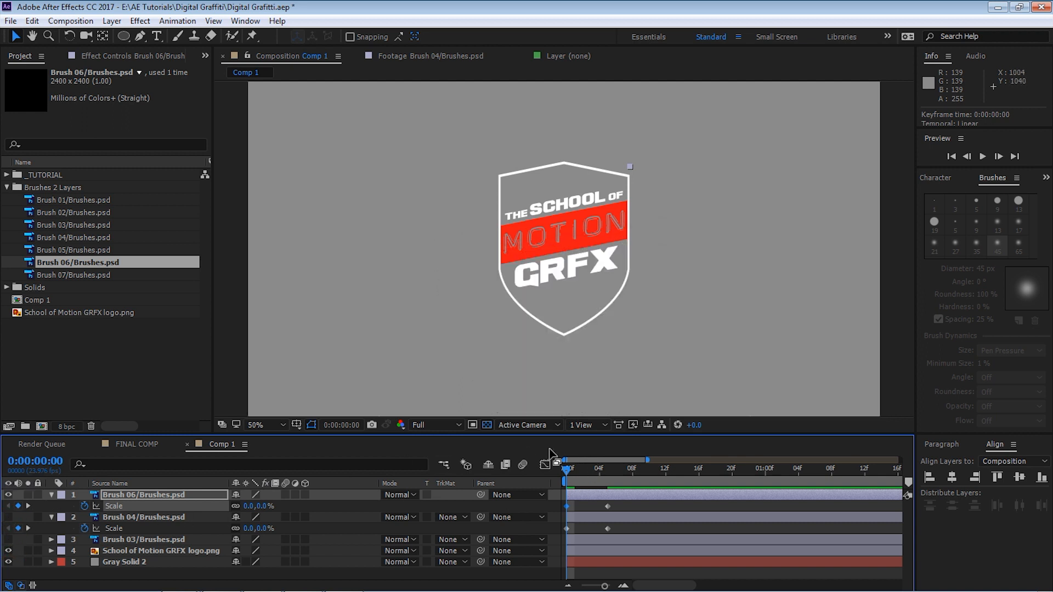
{"action": "mouse_move", "coordinate": [570, 458]}
{"action": "left_mouse_down"}
{"action": "mouse_move", "coordinate": [592, 456]}
{"action": "mouse_move", "coordinate": [566, 461]}
{"action": "left_mouse_up"}
{"action": "left_click_drag", "start_coordinate": [624, 504], "coordinate": [600, 511]}
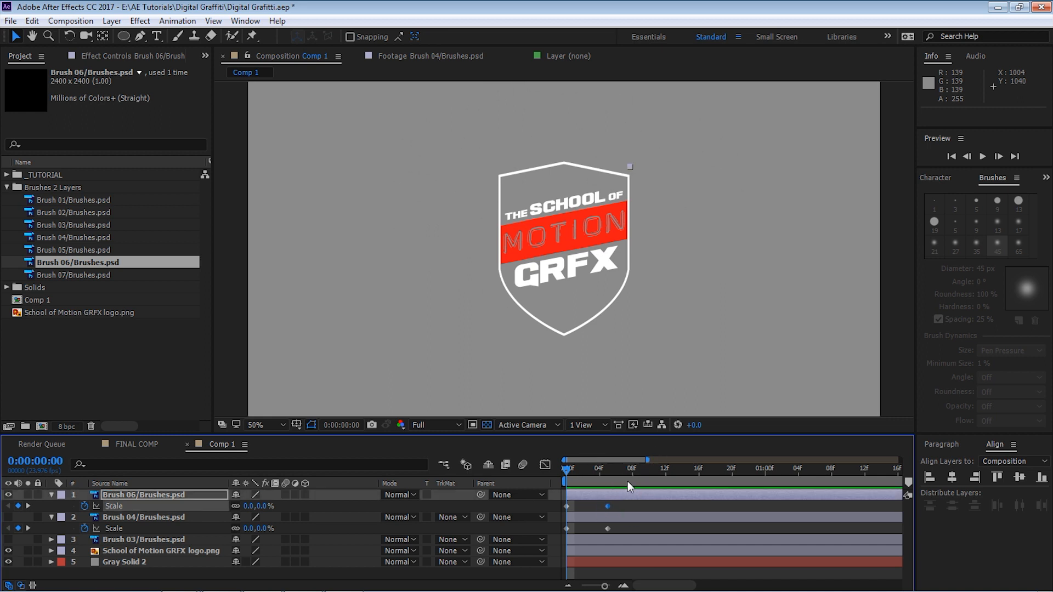
{"action": "right_click", "coordinate": [607, 506]}
{"action": "mouse_move", "coordinate": [640, 496]}
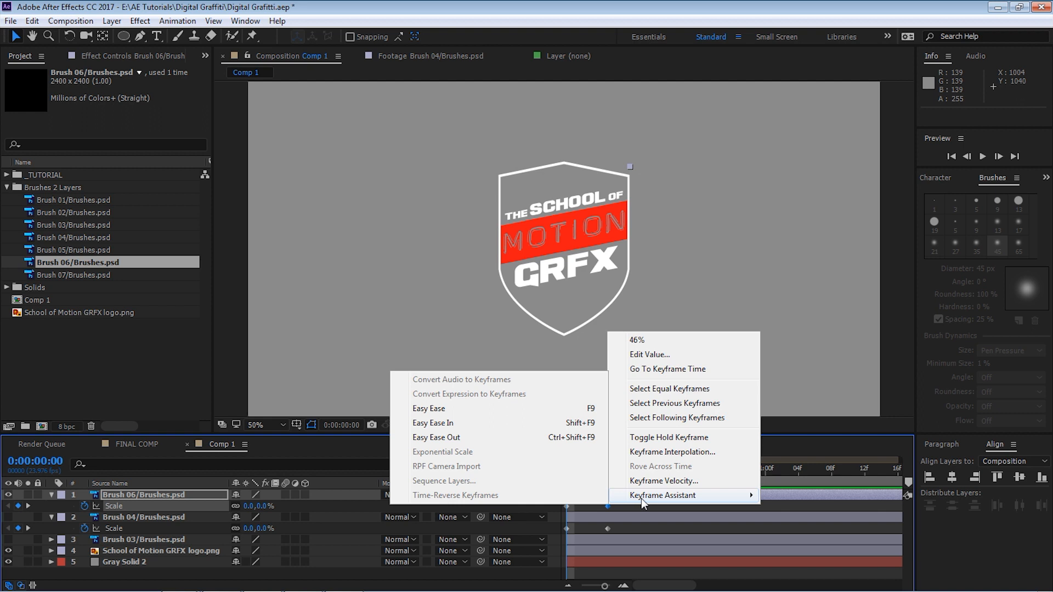
{"action": "left_click", "coordinate": [475, 424]}
{"action": "key", "text": "space"}
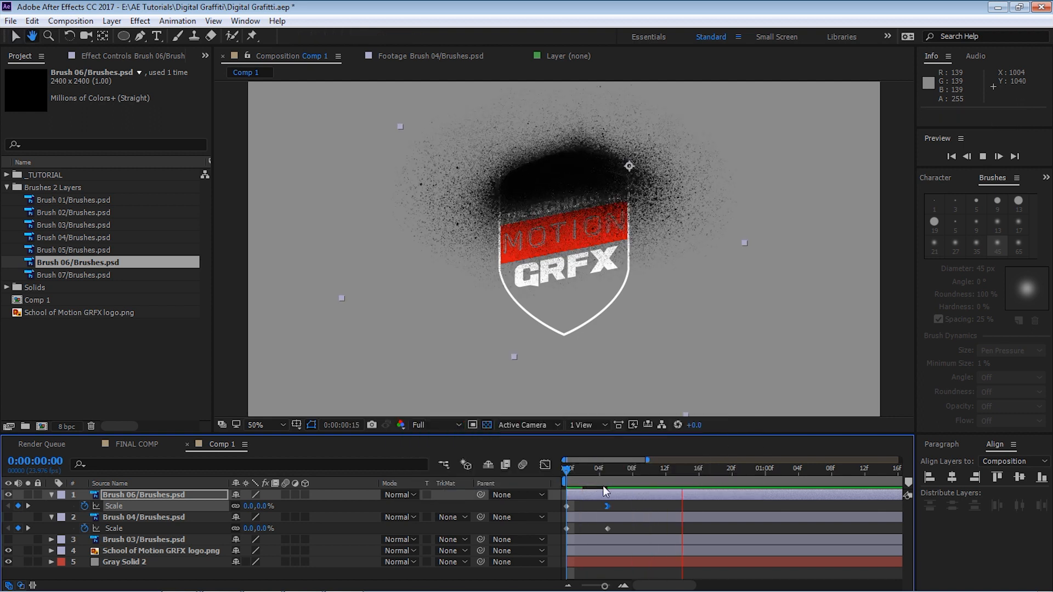
{"action": "key", "text": "space"}
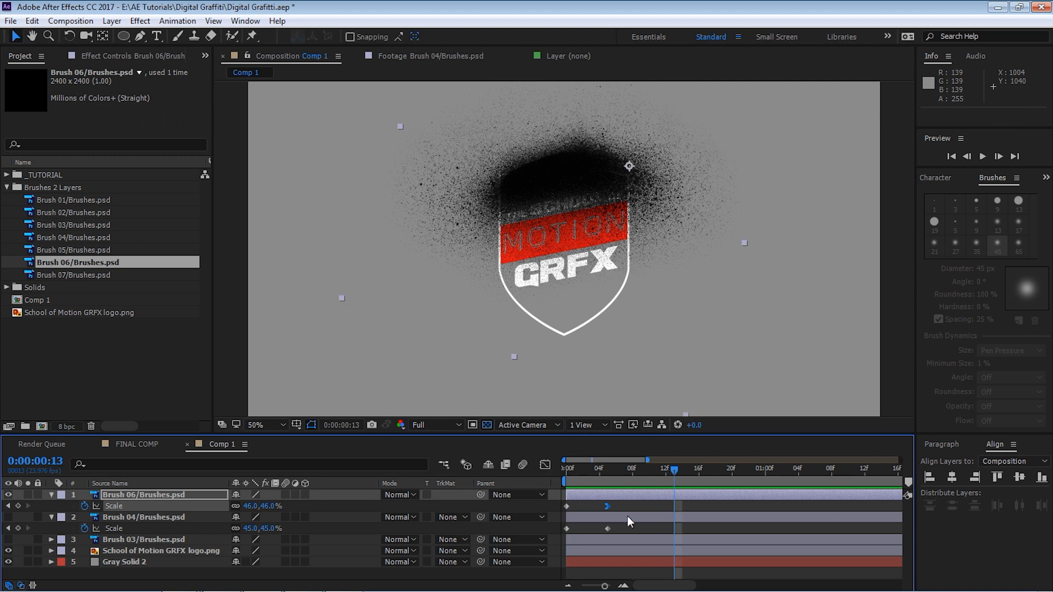
Ease in Brush 04's Scale keyframe at frame 5, show the layer and preview it together with Brush 06
{"action": "left_click", "coordinate": [607, 529]}
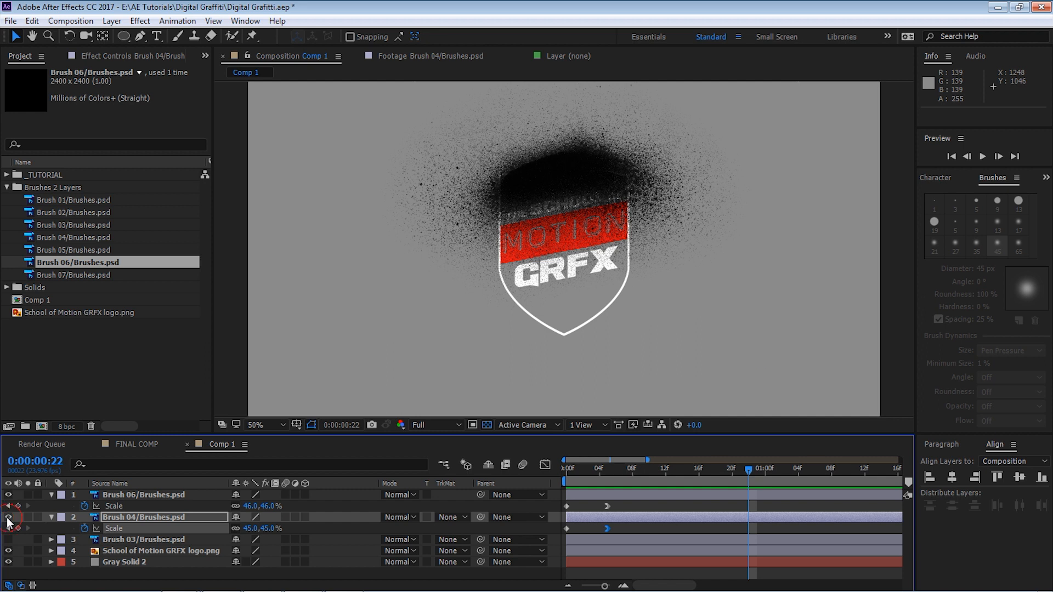
{"action": "left_click", "coordinate": [607, 469]}
{"action": "left_click_drag", "start_coordinate": [606, 470], "coordinate": [538, 478]}
{"action": "key", "text": "space"}
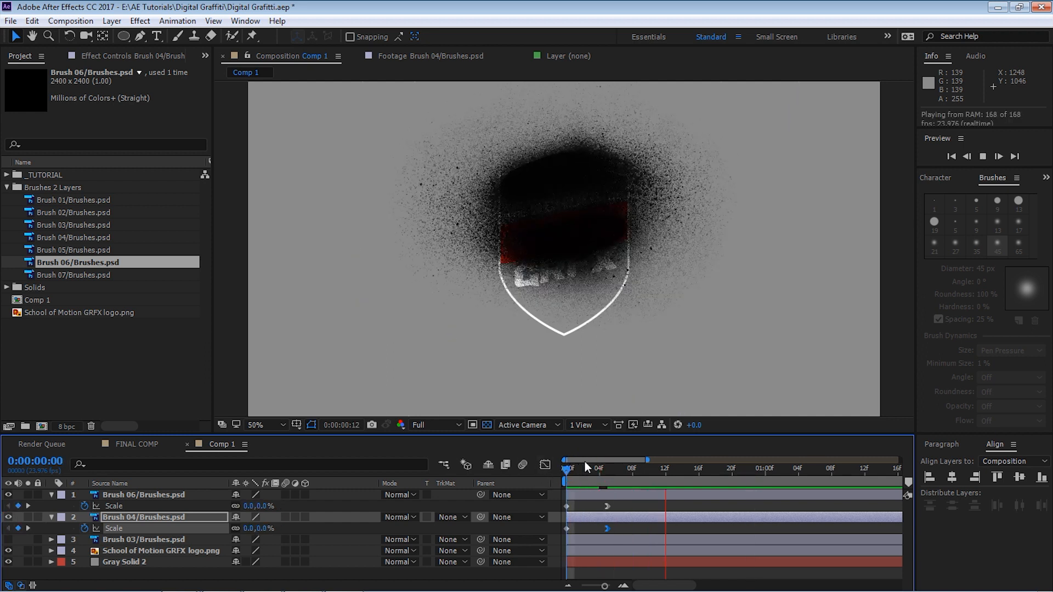
Enlarge the timeline area and shift the Brush 04 layer to start at frame 4, previewing the staggered sprays
{"action": "left_click", "coordinate": [554, 434]}
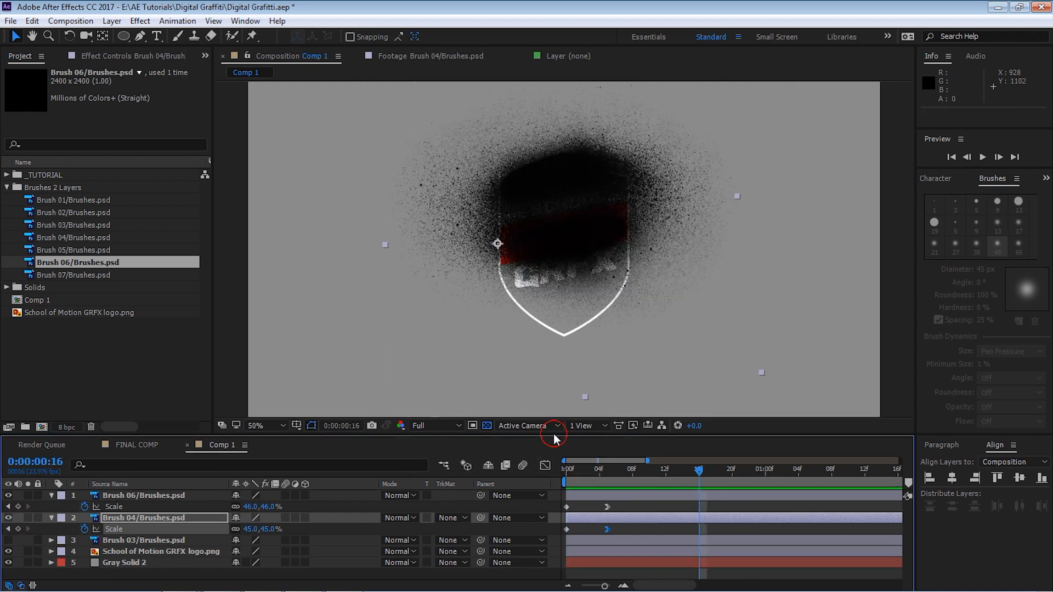
{"action": "left_click_drag", "start_coordinate": [554, 434], "coordinate": [551, 408]}
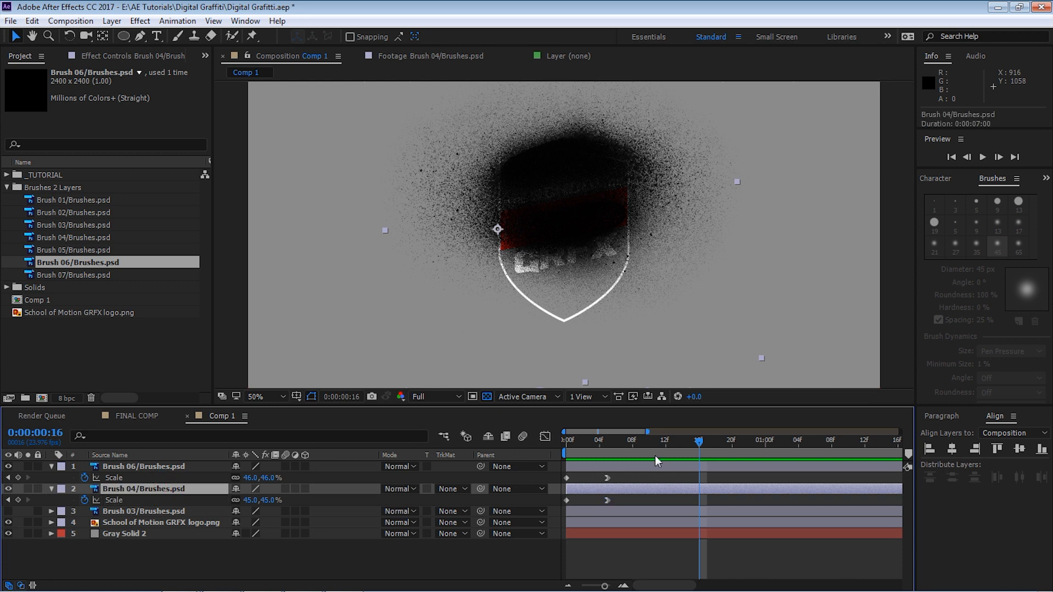
{"action": "left_click_drag", "start_coordinate": [588, 489], "coordinate": [622, 488]}
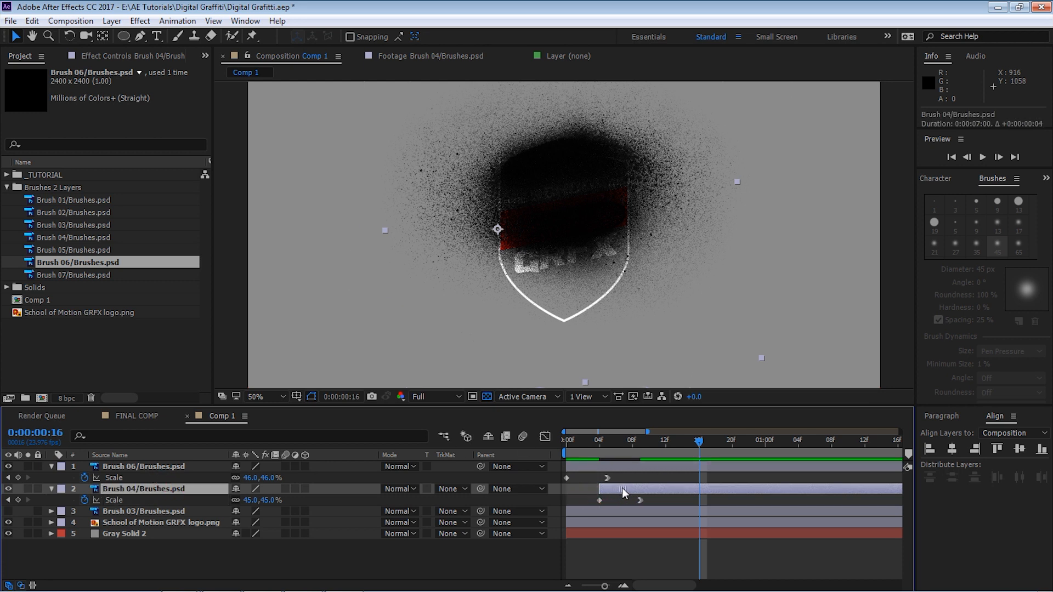
{"action": "left_click", "coordinate": [570, 442]}
{"action": "key", "text": "space"}
{"action": "key", "text": "space"}
{"action": "left_click_drag", "start_coordinate": [582, 442], "coordinate": [570, 437]}
{"action": "key", "text": "space"}
{"action": "key", "text": "space"}
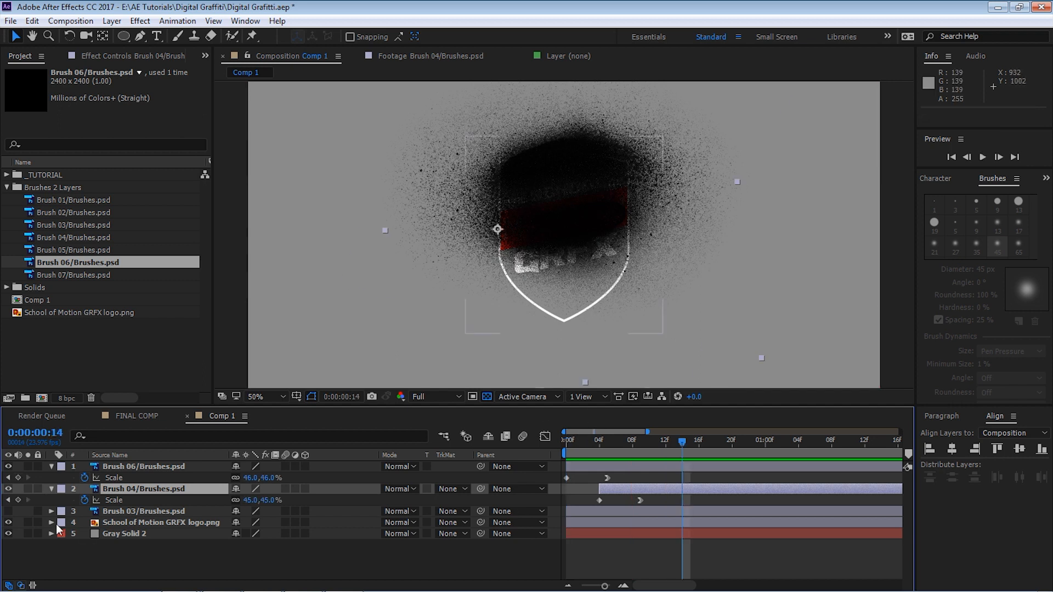
Show Brush 03 at frame 8 with Brush 04 and Brush 06 hidden and their properties collapsed
{"action": "left_click", "coordinate": [117, 511]}
{"action": "left_click", "coordinate": [8, 511]}
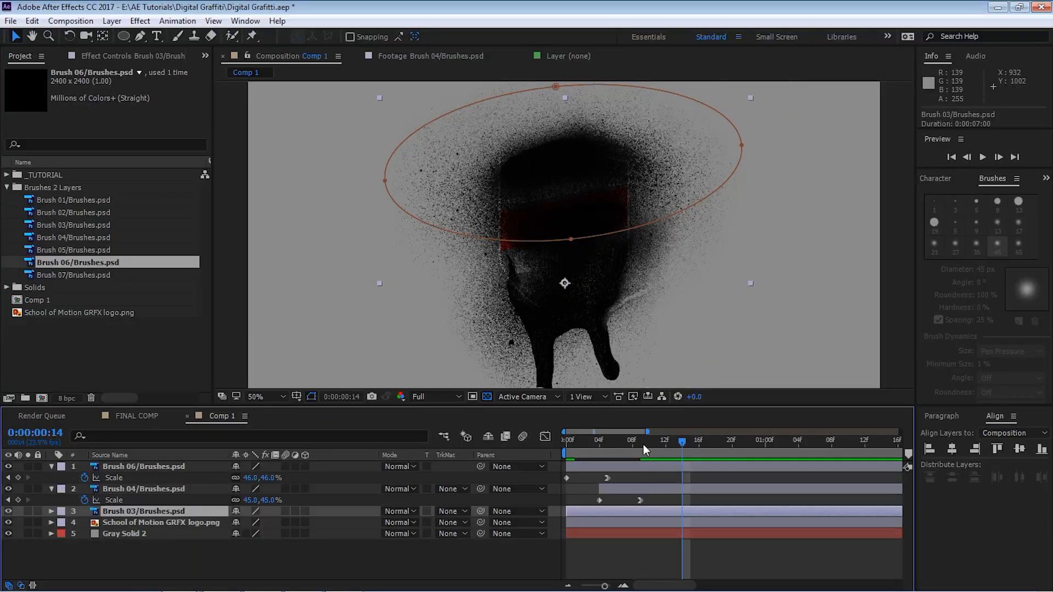
{"action": "left_click", "coordinate": [634, 446]}
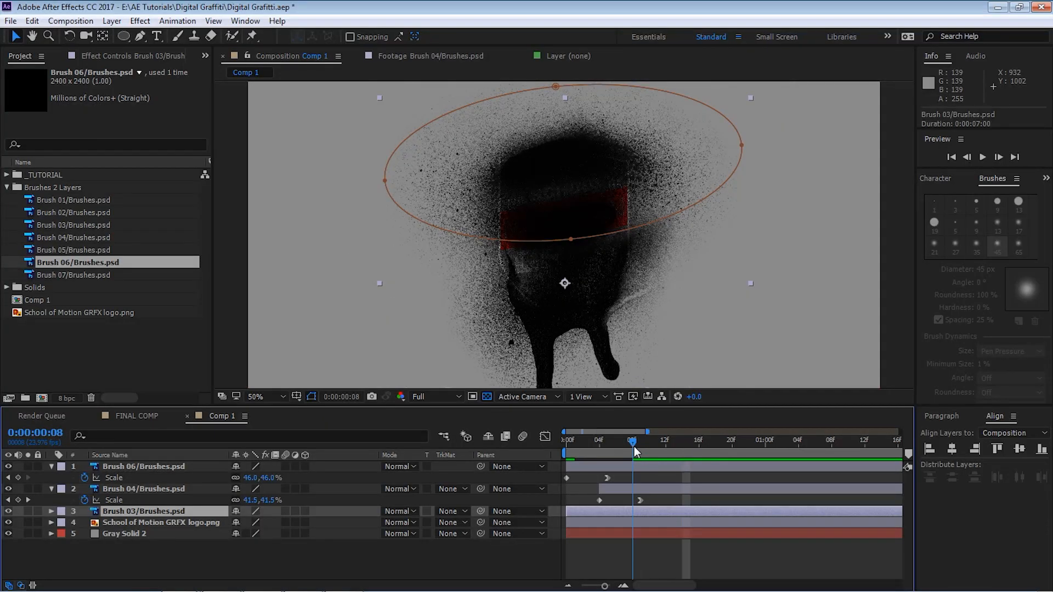
{"action": "left_click", "coordinate": [51, 466]}
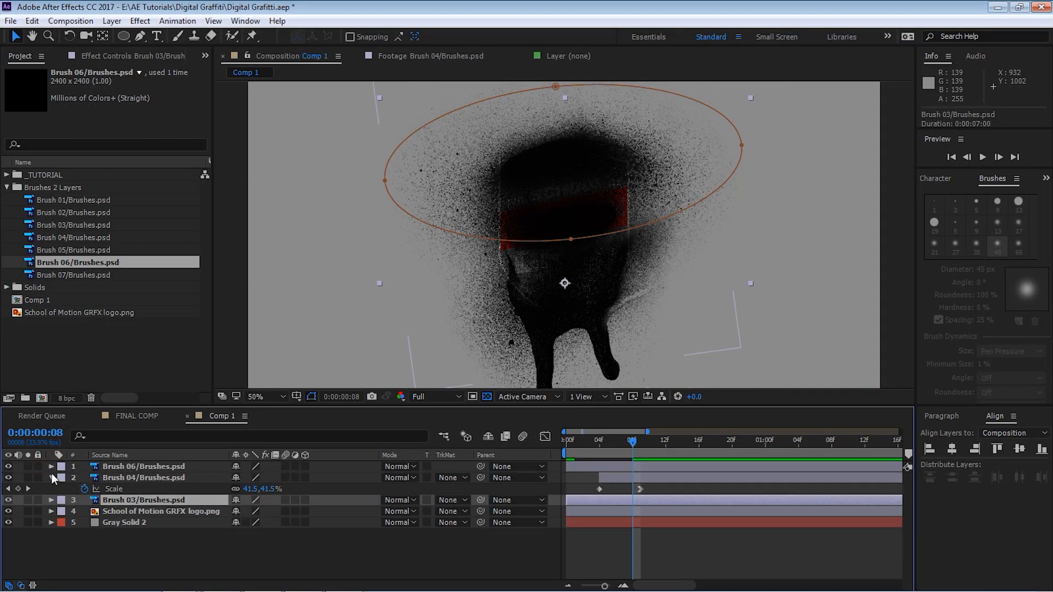
{"action": "left_click", "coordinate": [51, 478]}
{"action": "left_click", "coordinate": [8, 478]}
{"action": "left_click", "coordinate": [8, 466]}
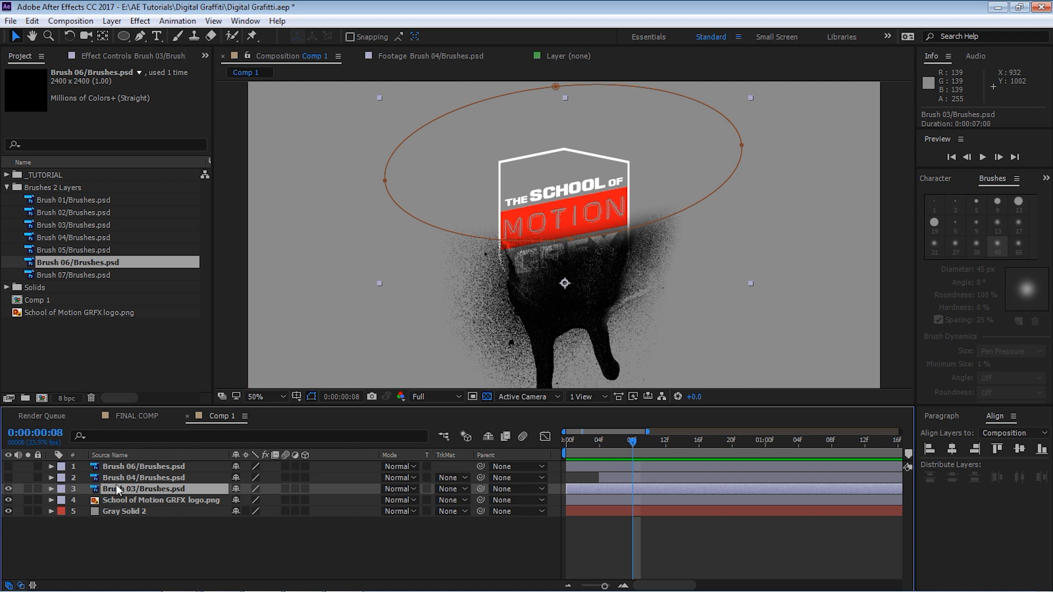
Apply a Linear Wipe to Brush 03 with a 169° wipe angle and 32% transition completion
{"action": "left_click", "coordinate": [140, 21]}
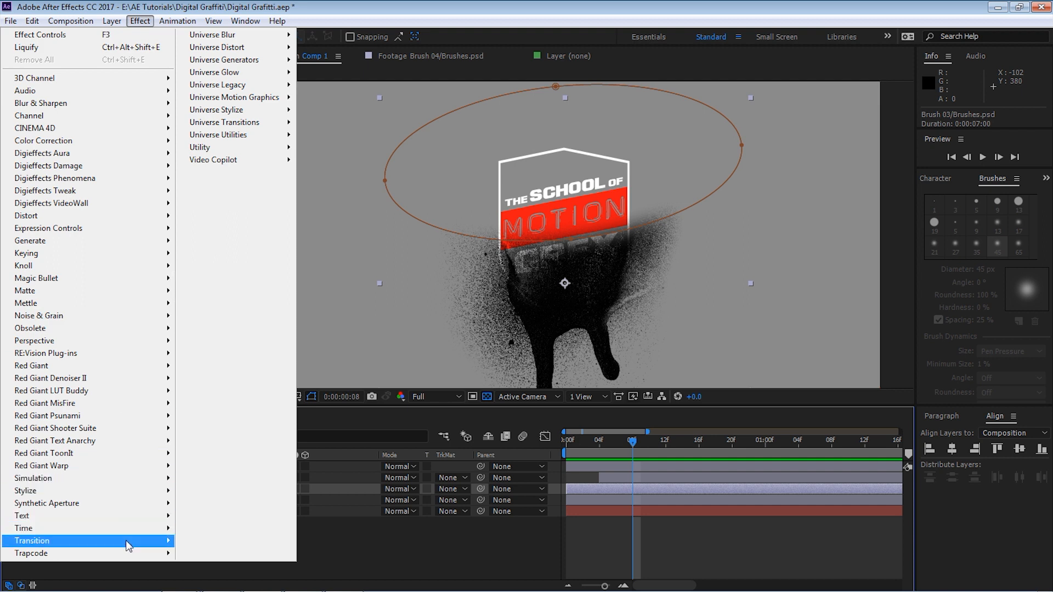
{"action": "mouse_move", "coordinate": [128, 543]}
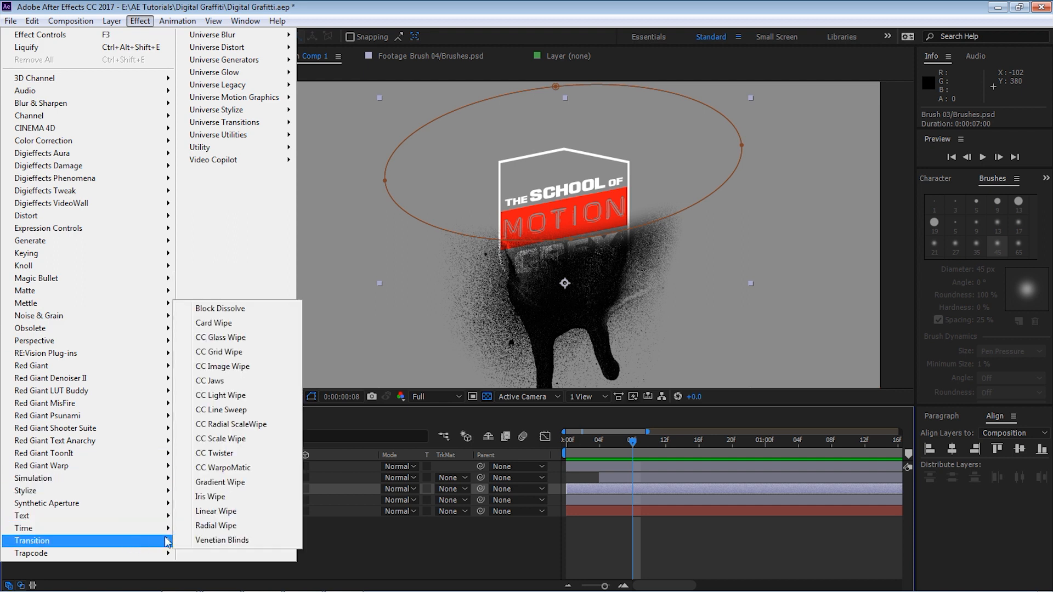
{"action": "left_click", "coordinate": [234, 515]}
{"action": "left_click", "coordinate": [136, 127]}
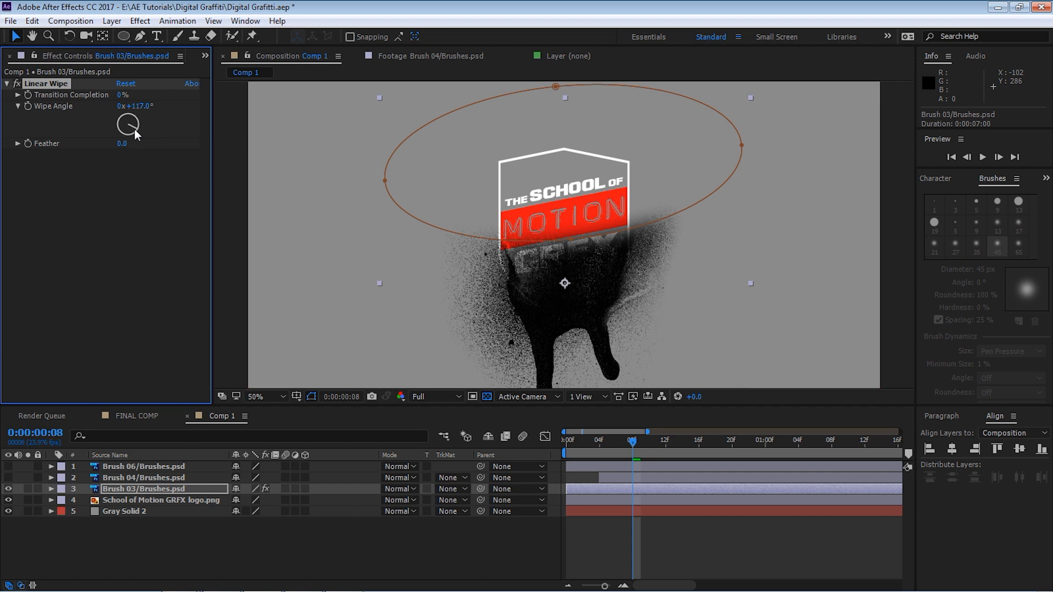
{"action": "left_click_drag", "start_coordinate": [130, 137], "coordinate": [126, 136]}
{"action": "left_click", "coordinate": [137, 106]}
{"action": "type", "text": "180"}
{"action": "key", "text": "Return"}
{"action": "mouse_move", "coordinate": [122, 95]}
{"action": "left_mouse_down"}
{"action": "mouse_move", "coordinate": [155, 94]}
{"action": "mouse_move", "coordinate": [136, 105]}
{"action": "mouse_move", "coordinate": [112, 94]}
{"action": "mouse_move", "coordinate": [124, 95]}
{"action": "left_mouse_up"}
Reveal Brush 04's Scale keyframes as a timing reference and trim the start of Brush 03 to frame 8
{"action": "left_click", "coordinate": [682, 477]}
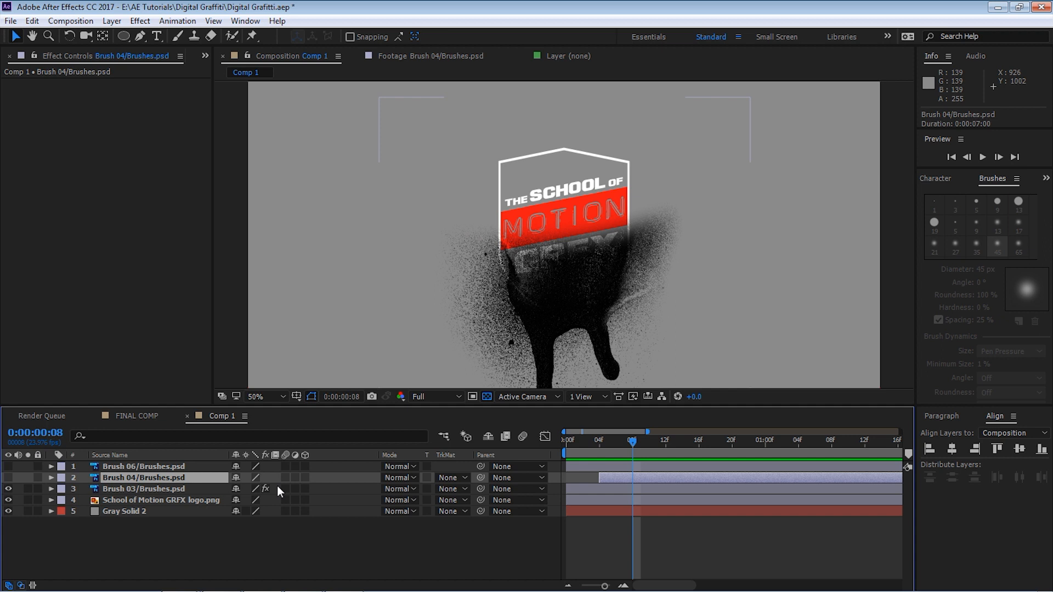
{"action": "key", "text": "s"}
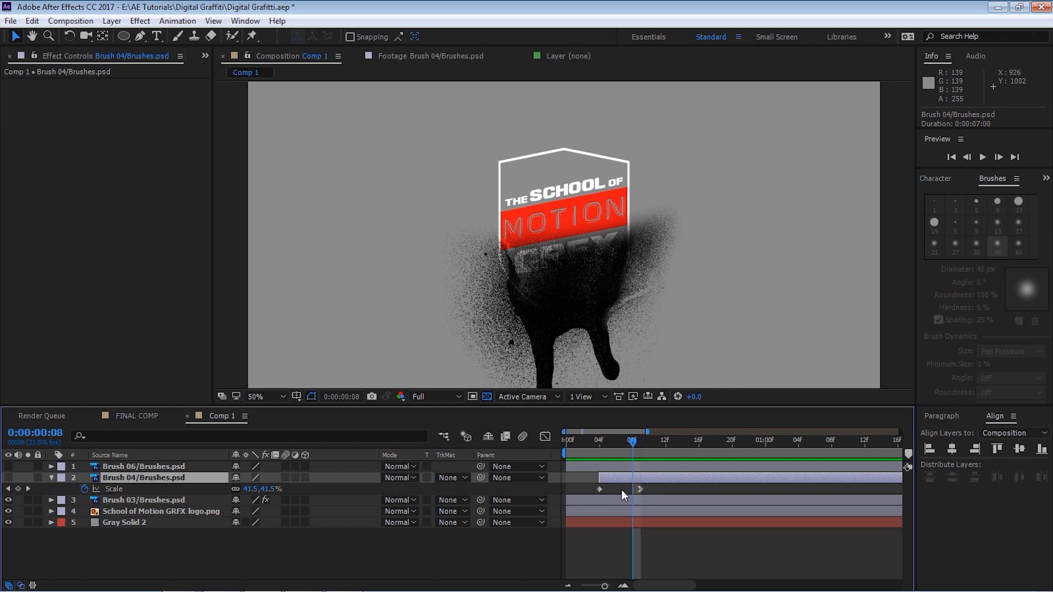
{"action": "left_click", "coordinate": [602, 499]}
{"action": "key", "text": "alt+bracketleft"}
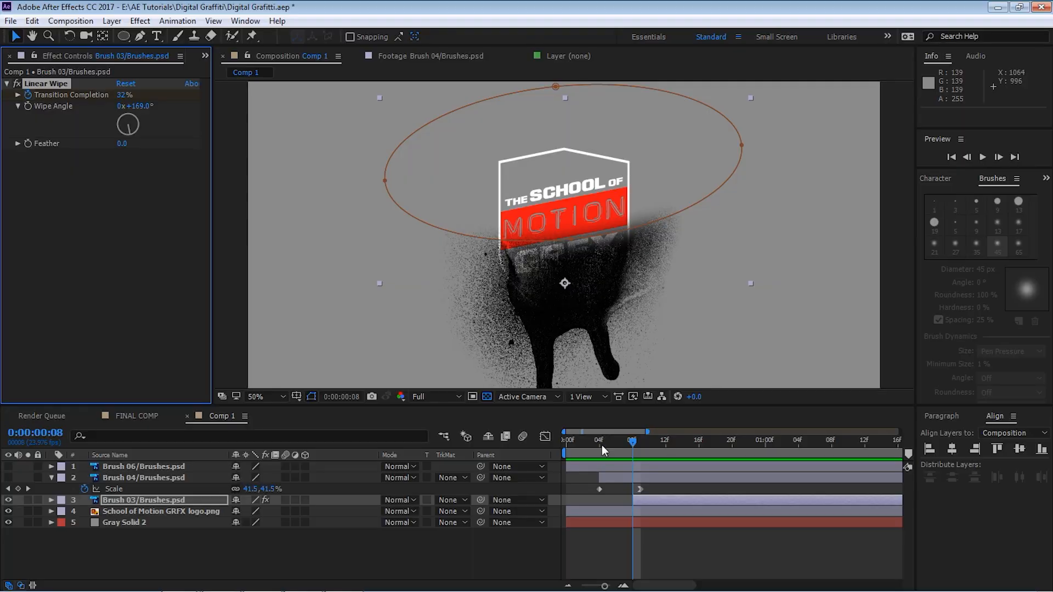
Keyframe Brush 03's Transition Completion from 32% at frame 8 to 86% at frame 20 and scrub through the wipe
{"action": "key", "text": "u"}
{"action": "left_click_drag", "start_coordinate": [636, 445], "coordinate": [734, 442]}
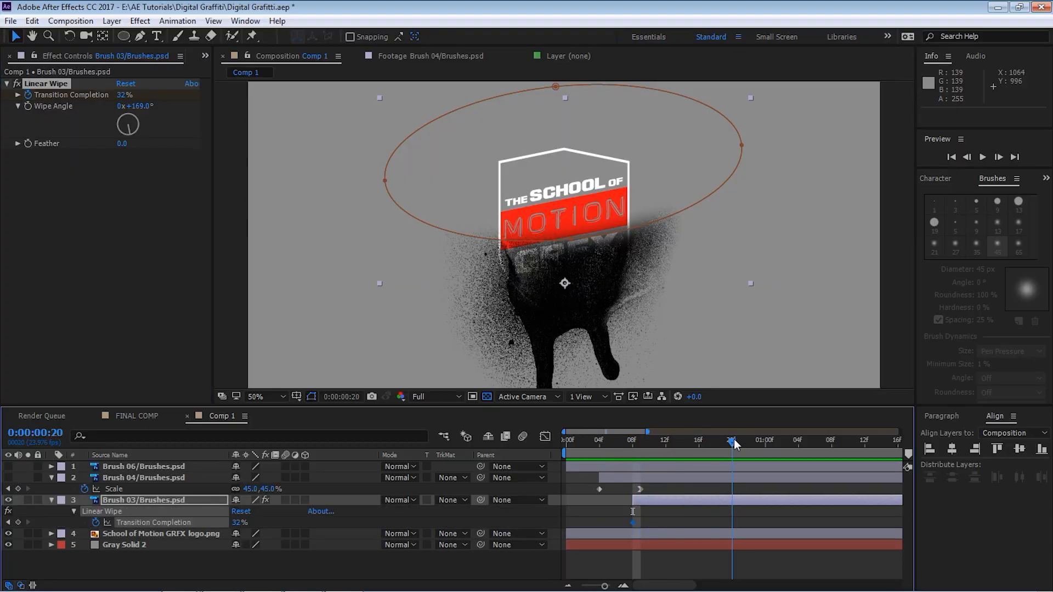
{"action": "left_click_drag", "start_coordinate": [120, 95], "coordinate": [159, 95]}
{"action": "mouse_move", "coordinate": [685, 311]}
{"action": "left_mouse_down"}
{"action": "mouse_move", "coordinate": [677, 249]}
{"action": "mouse_move", "coordinate": [687, 320]}
{"action": "left_mouse_up"}
{"action": "left_click", "coordinate": [659, 444]}
{"action": "left_click_drag", "start_coordinate": [663, 448], "coordinate": [674, 450]}
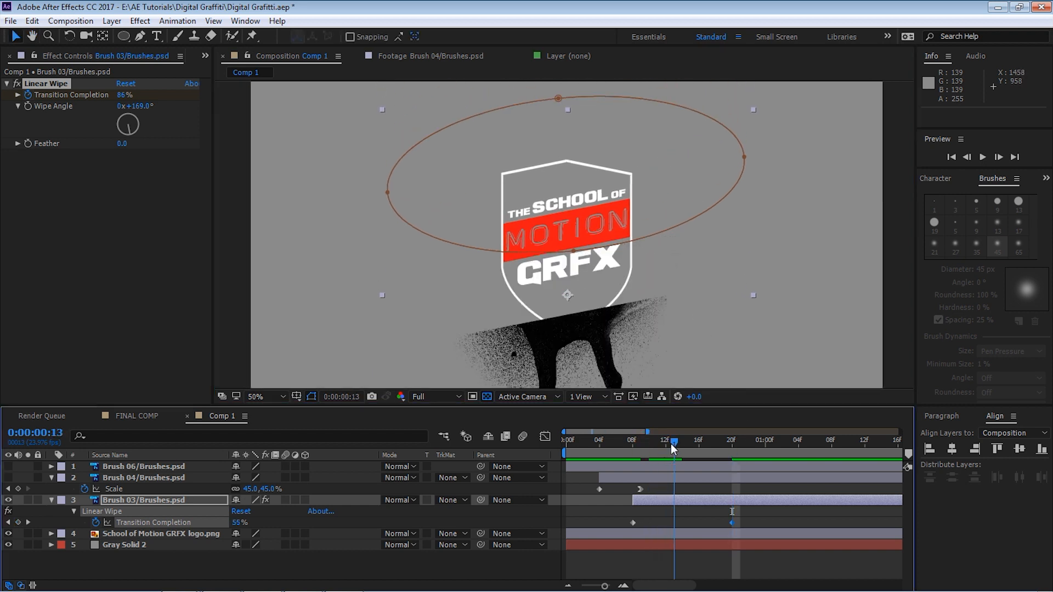
{"action": "left_click_drag", "start_coordinate": [674, 449], "coordinate": [676, 450]}
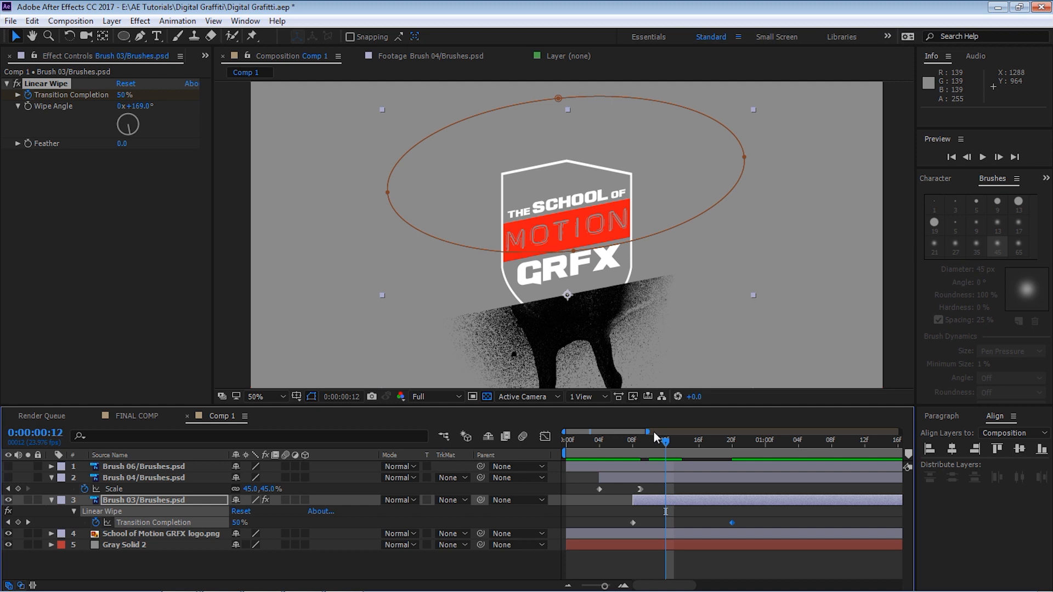
Set Brush 03's wipe angle to -10° and time-reverse its two Transition Completion keyframes
{"action": "mouse_move", "coordinate": [655, 439]}
{"action": "left_mouse_down"}
{"action": "mouse_move", "coordinate": [673, 450]}
{"action": "mouse_move", "coordinate": [636, 459]}
{"action": "left_mouse_up"}
{"action": "left_click_drag", "start_coordinate": [134, 129], "coordinate": [129, 120]}
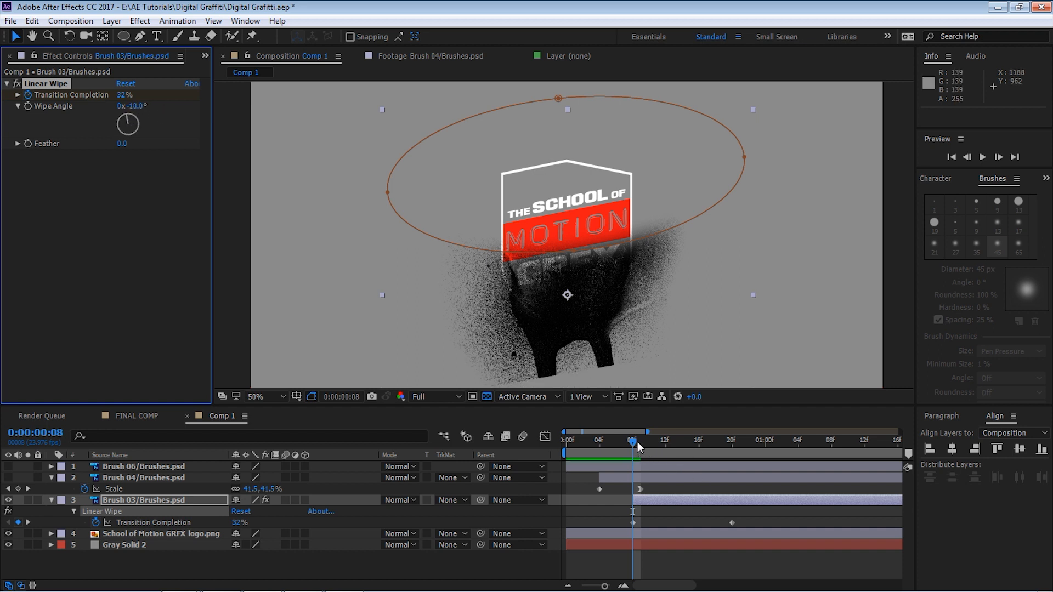
{"action": "left_click_drag", "start_coordinate": [768, 534], "coordinate": [631, 529]}
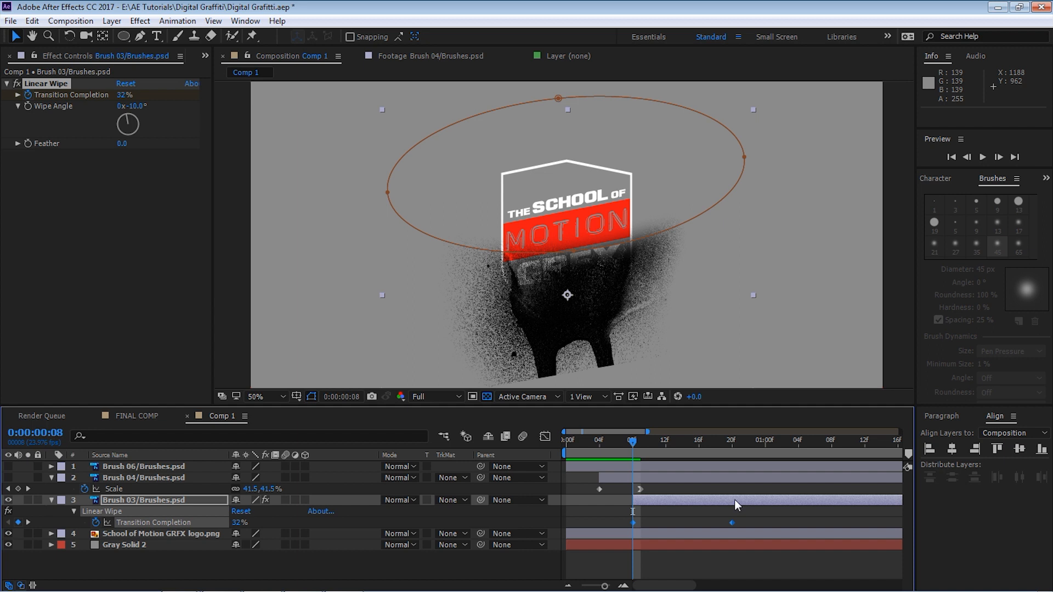
{"action": "right_click", "coordinate": [732, 521]}
{"action": "mouse_move", "coordinate": [773, 513]}
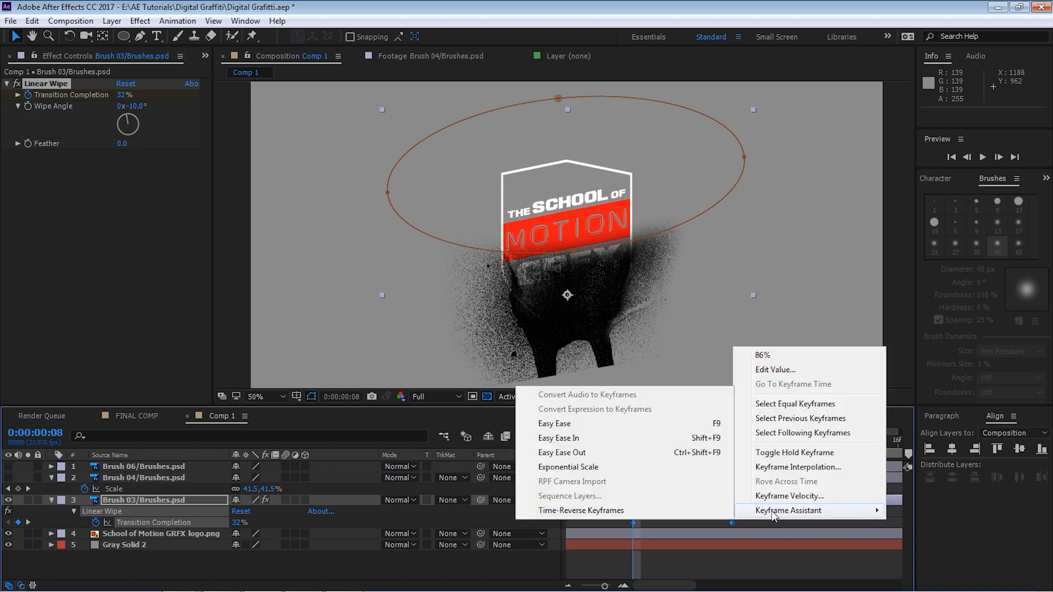
{"action": "left_click", "coordinate": [614, 511]}
Lower Transition Completion at frame 20 until the drips show fully, set it to 67% at frame 8, and preview the wipe
{"action": "left_click_drag", "start_coordinate": [632, 449], "coordinate": [732, 439]}
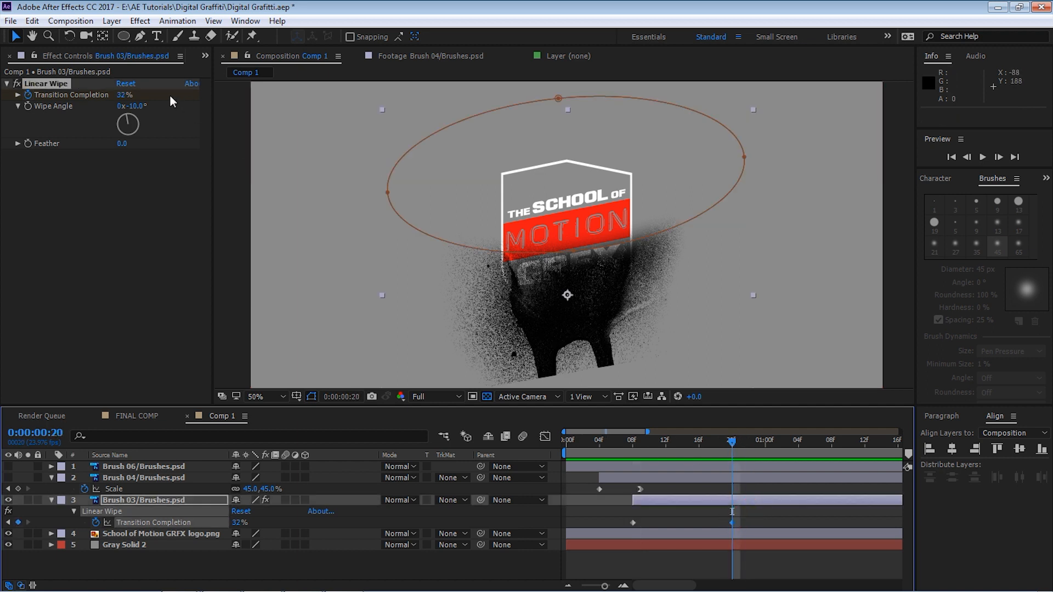
{"action": "mouse_move", "coordinate": [122, 98]}
{"action": "left_mouse_down"}
{"action": "mouse_move", "coordinate": [134, 97]}
{"action": "mouse_move", "coordinate": [106, 98]}
{"action": "left_mouse_up"}
{"action": "mouse_move", "coordinate": [625, 314]}
{"action": "left_mouse_down"}
{"action": "mouse_move", "coordinate": [620, 266]}
{"action": "mouse_move", "coordinate": [628, 296]}
{"action": "left_mouse_up"}
{"action": "left_click", "coordinate": [634, 443]}
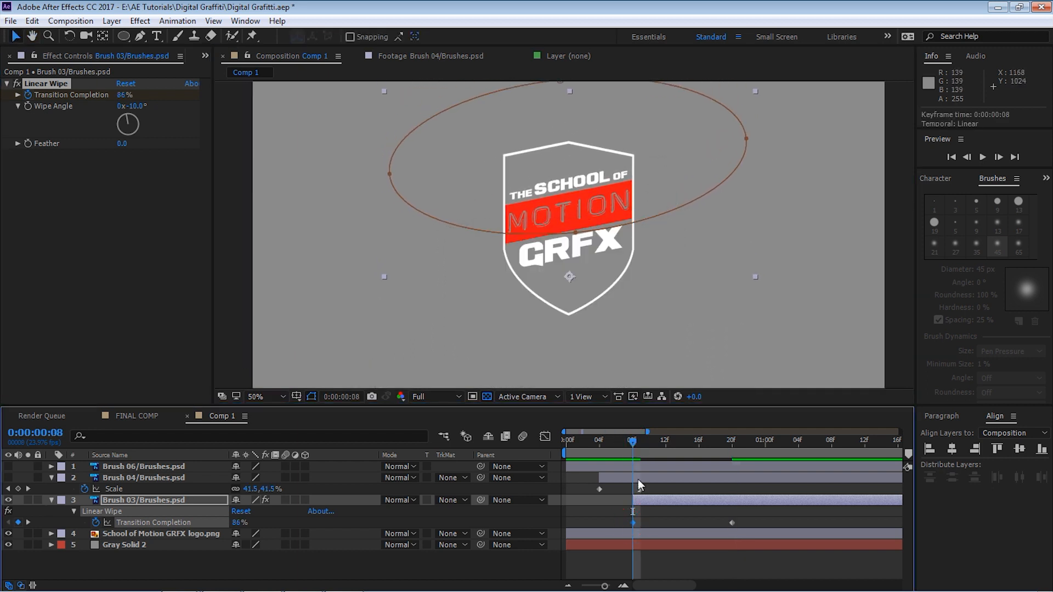
{"action": "mouse_move", "coordinate": [122, 100]}
{"action": "left_mouse_down"}
{"action": "mouse_move", "coordinate": [145, 94]}
{"action": "mouse_move", "coordinate": [103, 98]}
{"action": "mouse_move", "coordinate": [140, 93]}
{"action": "left_mouse_up"}
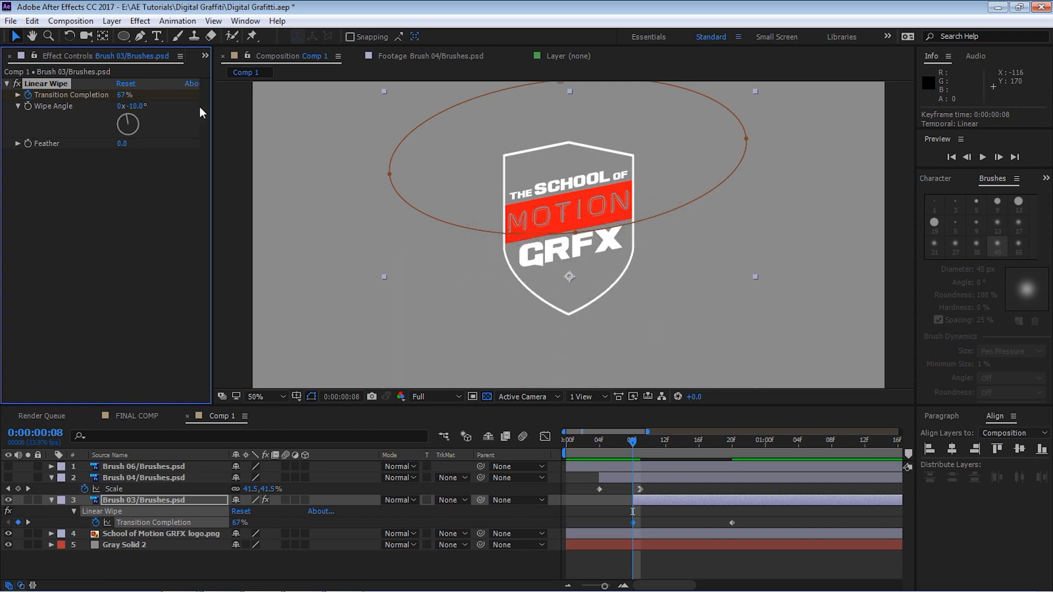
{"action": "key", "text": "space"}
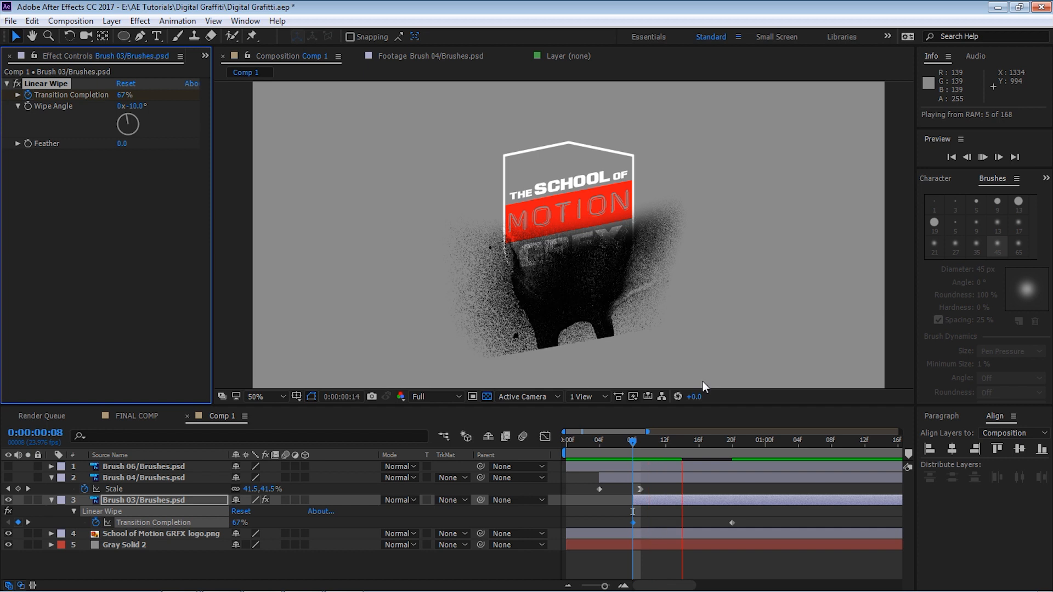
Soften Brush 03's wipe edge with a Feather of 150 and preview the dripping reveal from the start
{"action": "left_click_drag", "start_coordinate": [641, 438], "coordinate": [668, 436]}
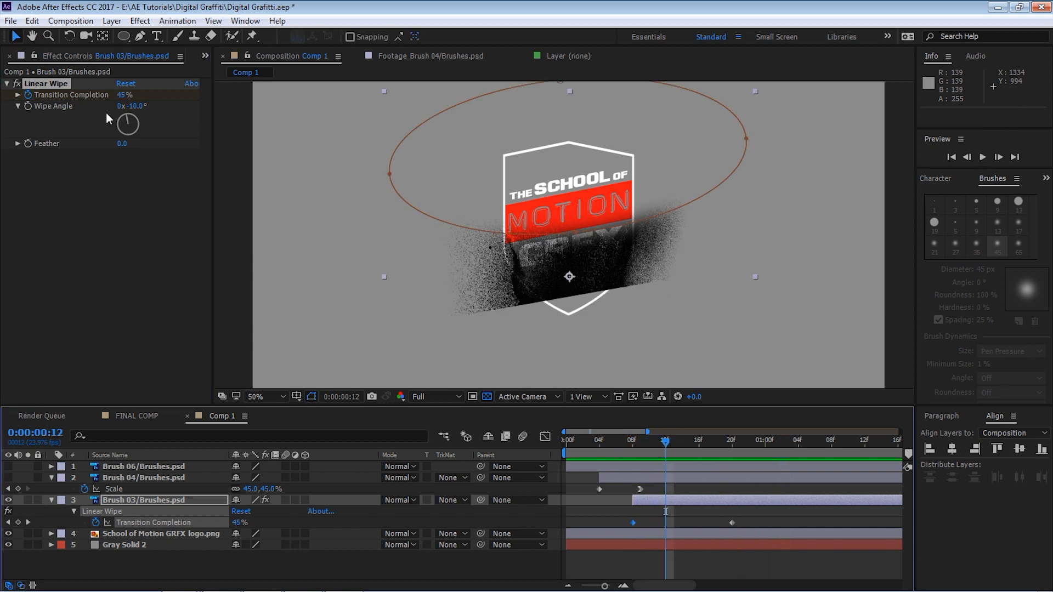
{"action": "left_click", "coordinate": [124, 144]}
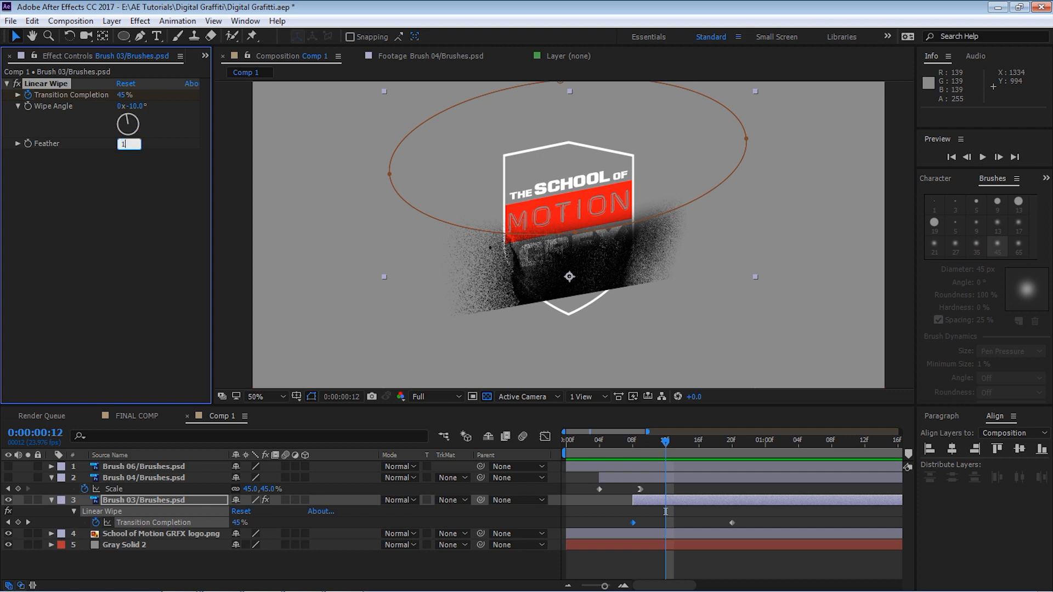
{"action": "key", "text": "Return"}
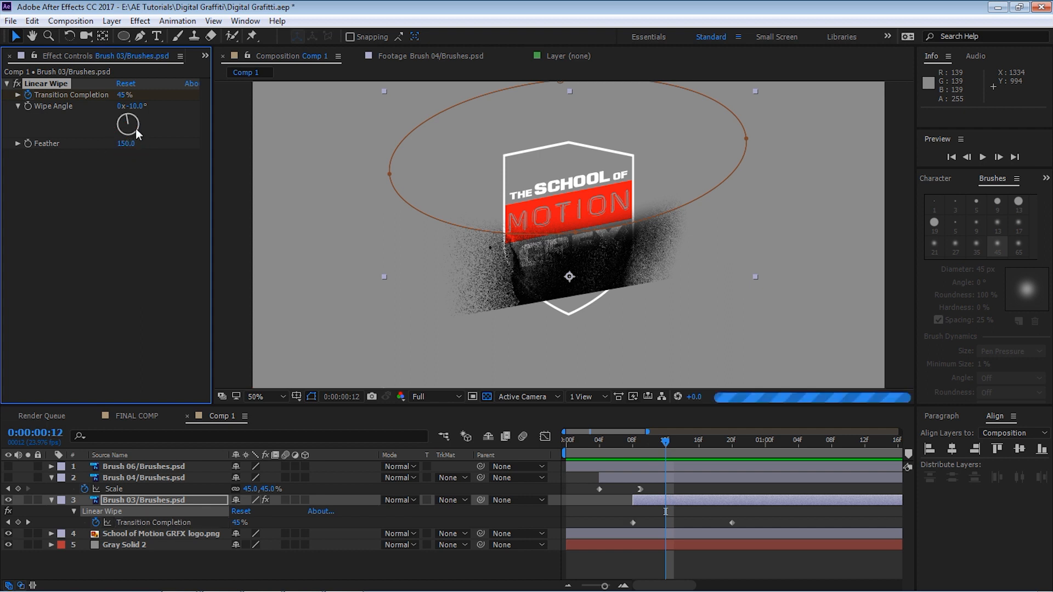
{"action": "left_click", "coordinate": [639, 439]}
{"action": "key", "text": "Home"}
{"action": "key", "text": "space"}
{"action": "key", "text": "space"}
{"action": "mouse_move", "coordinate": [703, 332]}
{"action": "left_mouse_down"}
{"action": "mouse_move", "coordinate": [689, 304]}
{"action": "mouse_move", "coordinate": [692, 330]}
{"action": "left_mouse_up"}
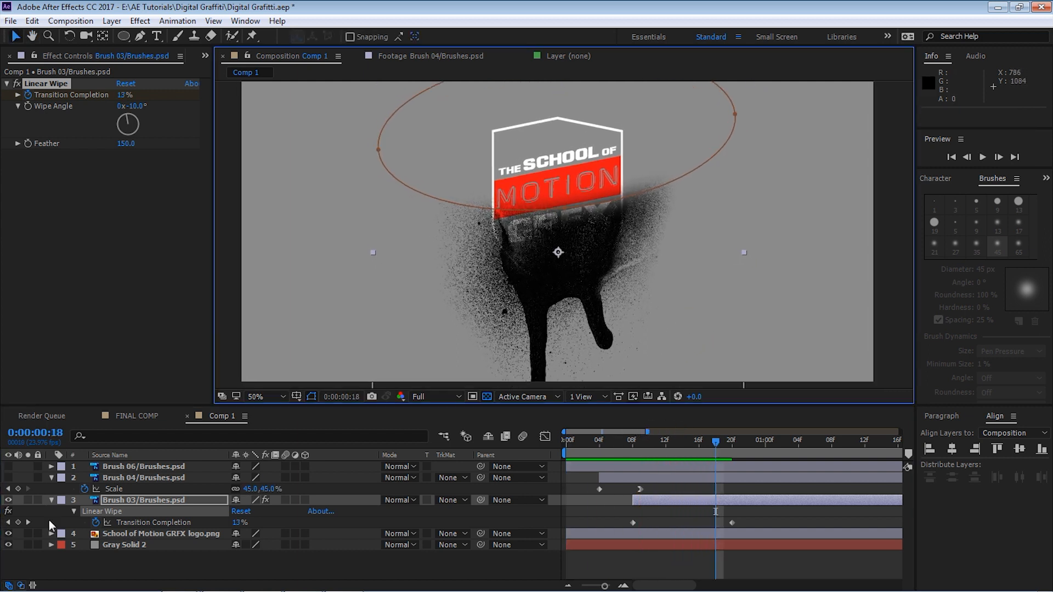
Make the Brush 06 and Brush 04 layers visible again, collapse the layer properties, and preview all three brushes together
{"action": "left_click", "coordinate": [51, 478]}
{"action": "left_click", "coordinate": [8, 466]}
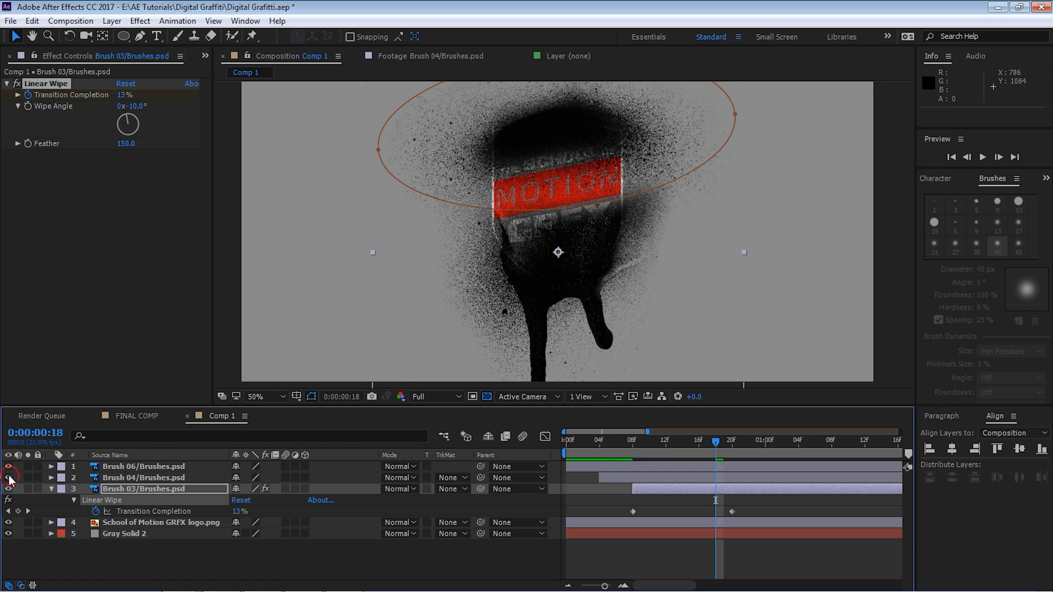
{"action": "key", "text": "F2"}
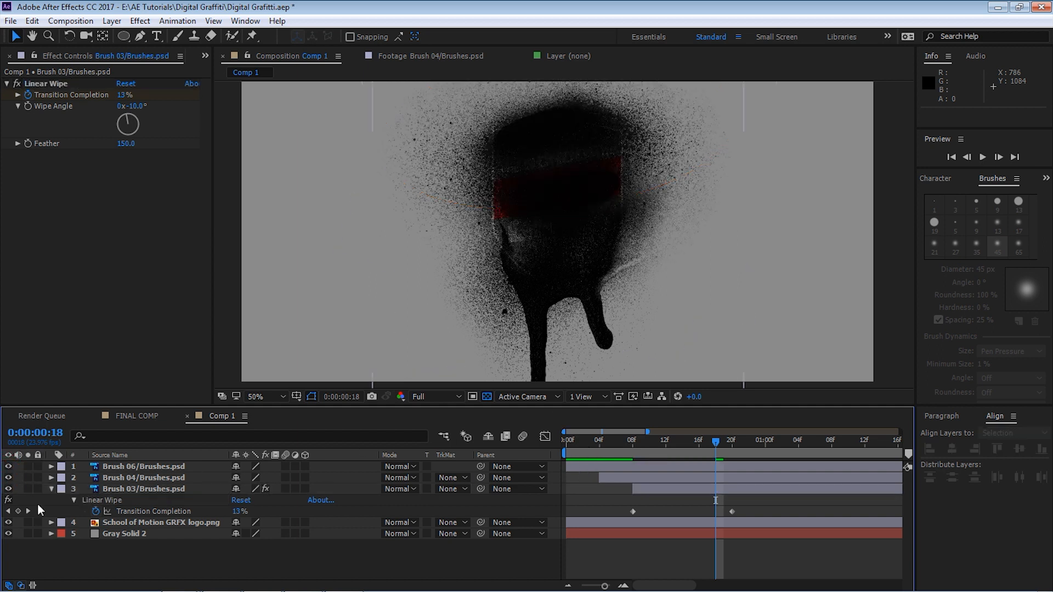
{"action": "left_click", "coordinate": [51, 489]}
{"action": "key", "text": "space"}
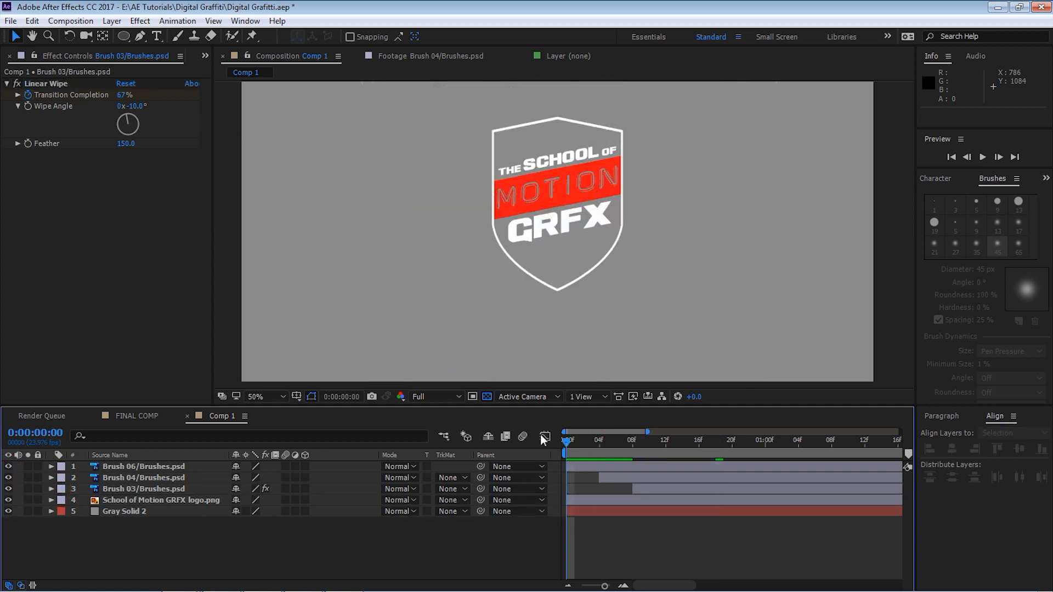
{"action": "key", "text": "space"}
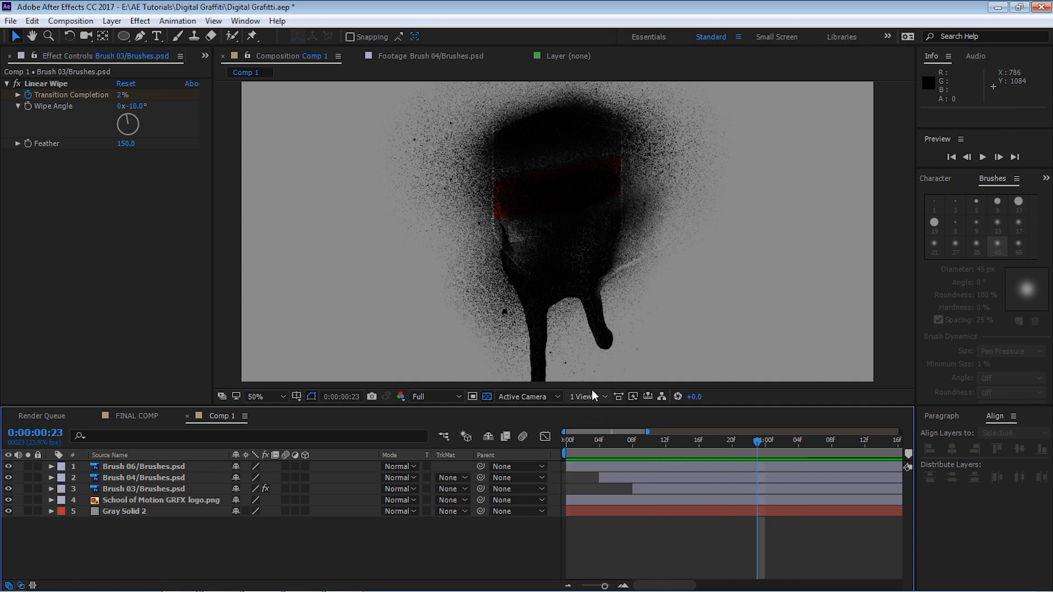
Pre-compose the Brush 03, Brush 04 and Brush 06 layers into a new composition named Spray Can Pre-comp
{"action": "left_click", "coordinate": [137, 499]}
{"action": "left_click", "coordinate": [143, 488]}
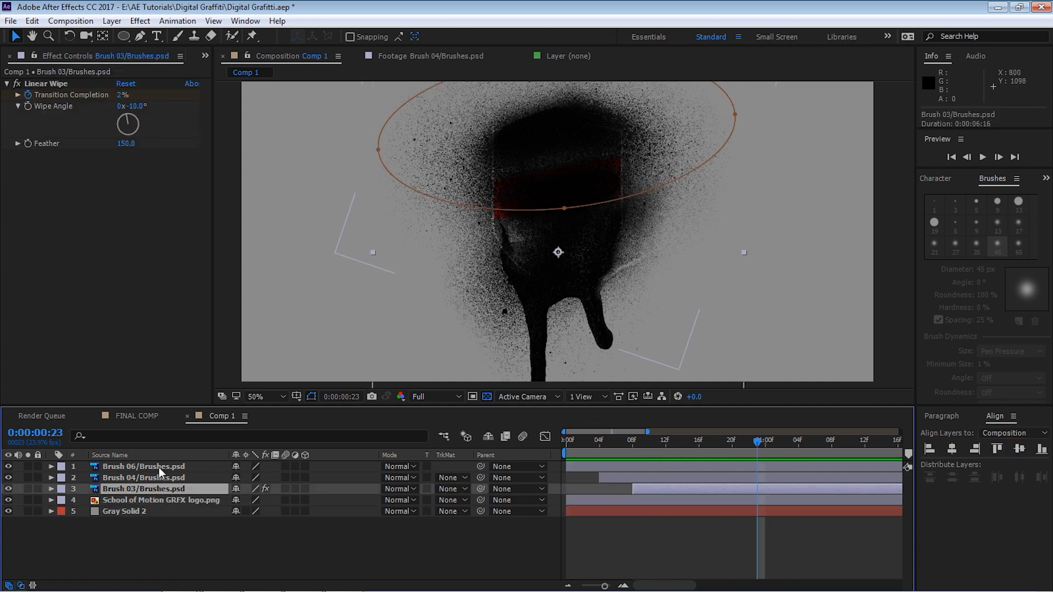
{"action": "left_click", "coordinate": [158, 466], "text": "shift"}
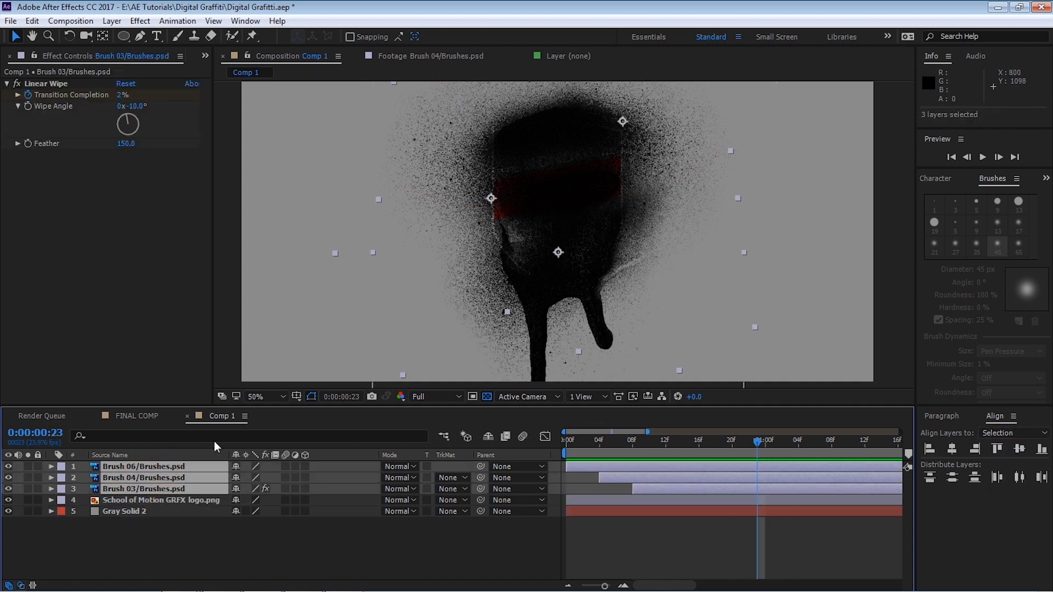
{"action": "left_click", "coordinate": [112, 21]}
{"action": "left_click", "coordinate": [83, 522]}
{"action": "left_click_drag", "start_coordinate": [662, 320], "coordinate": [426, 309]}
{"action": "left_click", "coordinate": [451, 328]}
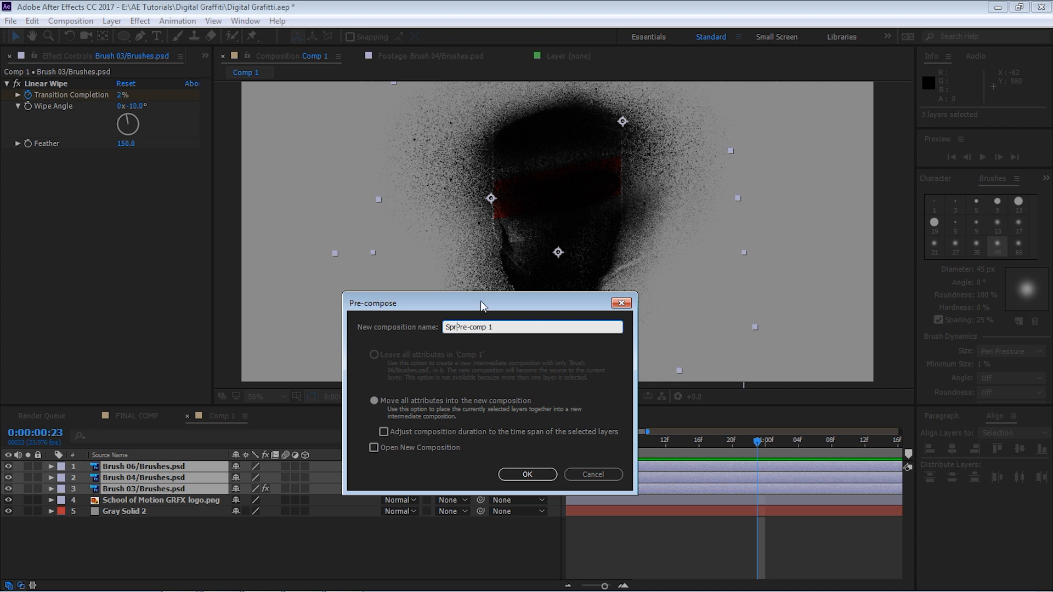
{"action": "type", "text": "Spray Can"}
{"action": "left_click", "coordinate": [529, 325]}
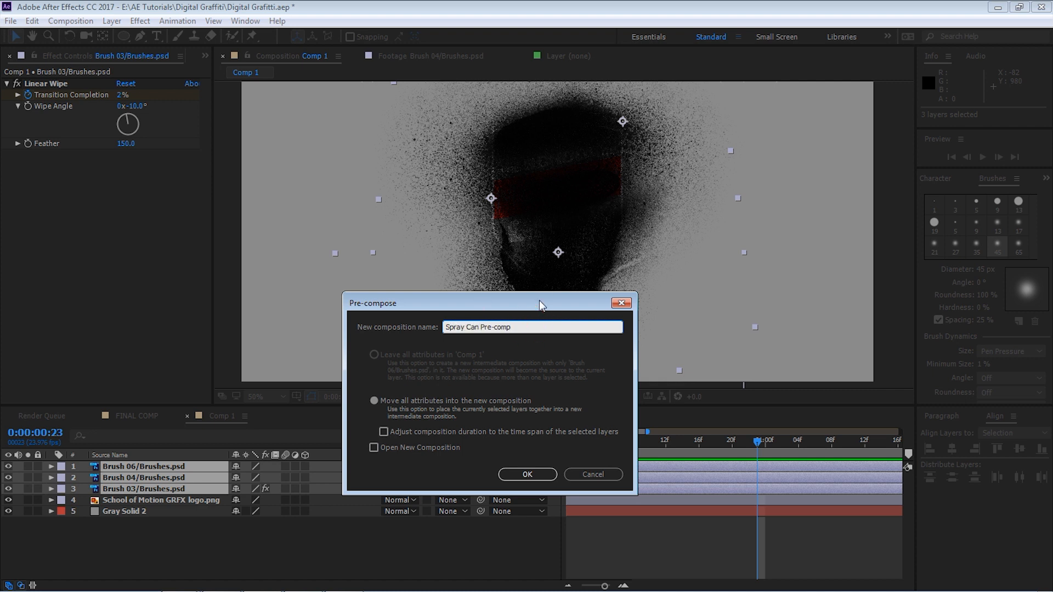
{"action": "left_click", "coordinate": [529, 474]}
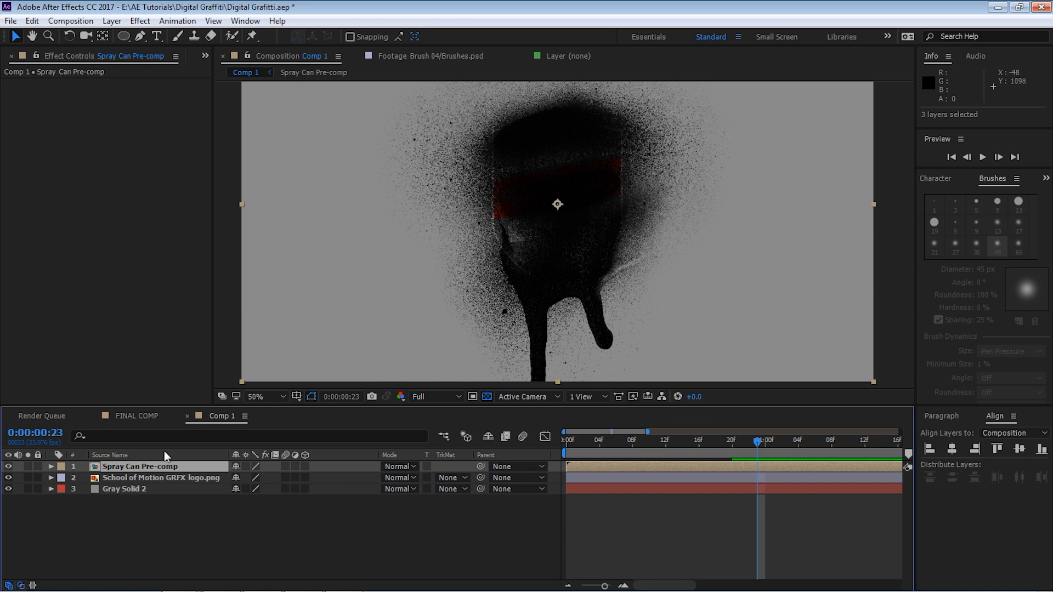
With the logo layer selected, toggle the timeline's layer switches, transfer controls and In/Out/Duration/Stretch columns, restoring the switches and modes
{"action": "left_click", "coordinate": [163, 478]}
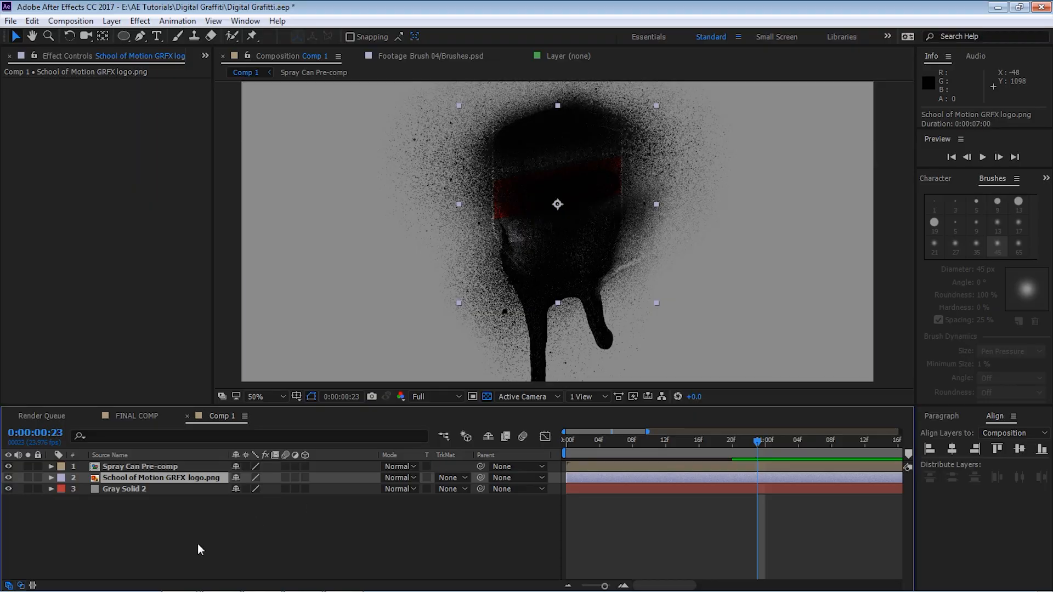
{"action": "left_click", "coordinate": [21, 586]}
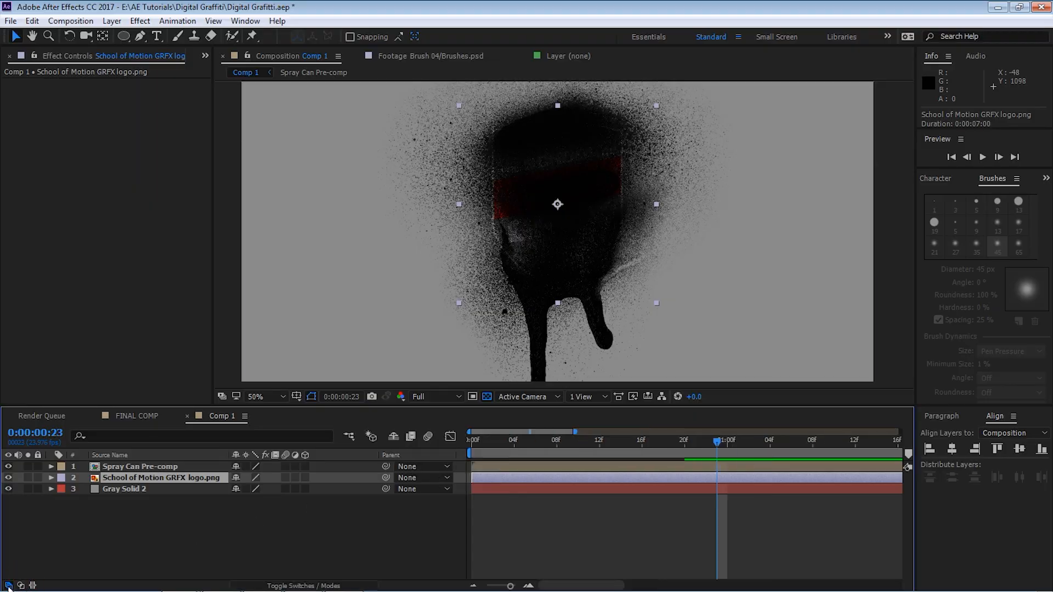
{"action": "left_click", "coordinate": [8, 585]}
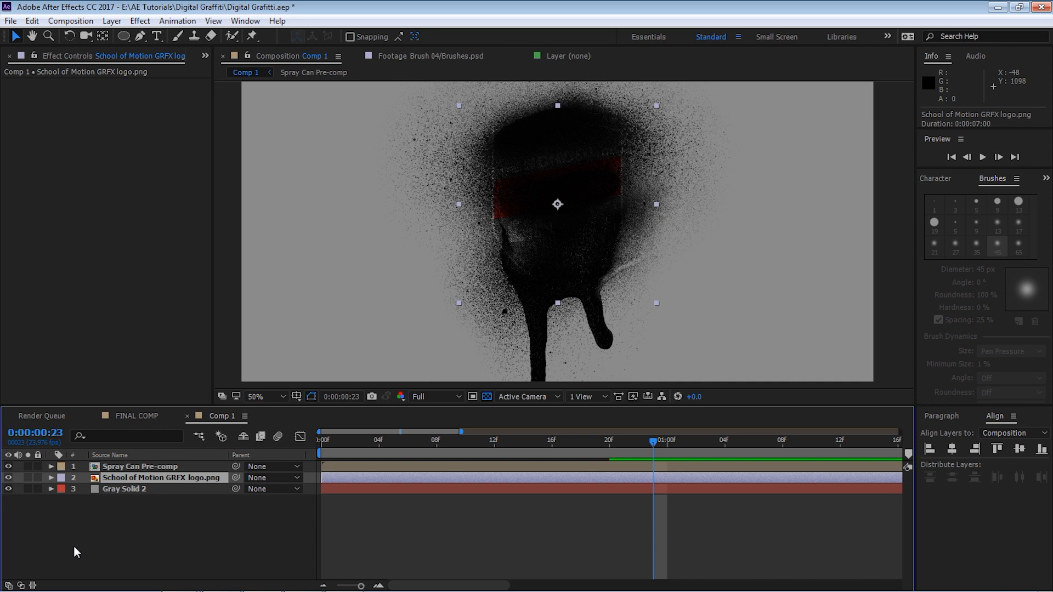
{"action": "left_click", "coordinate": [9, 585]}
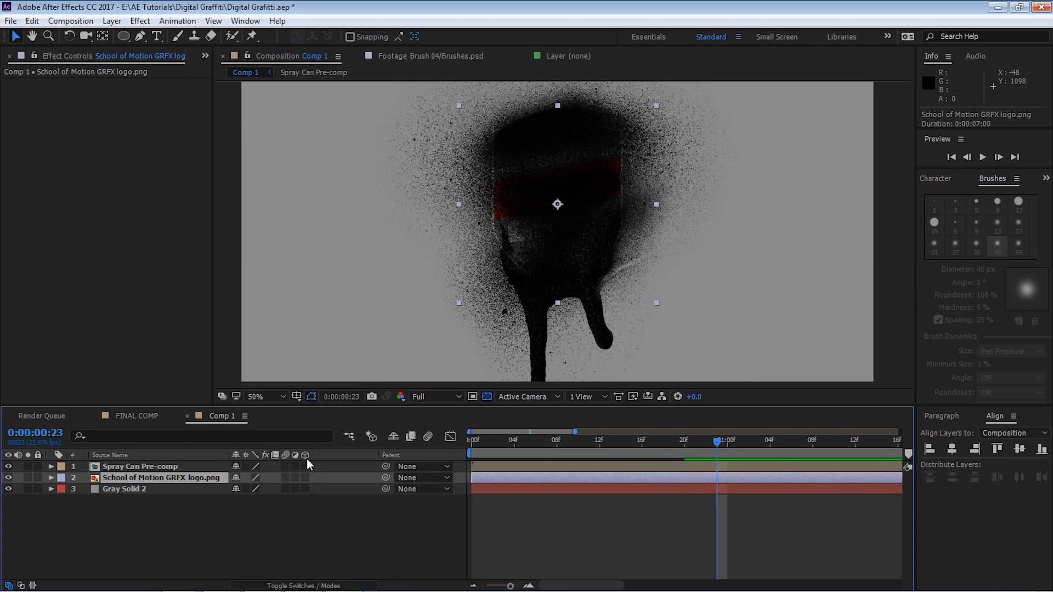
{"action": "left_click", "coordinate": [20, 586]}
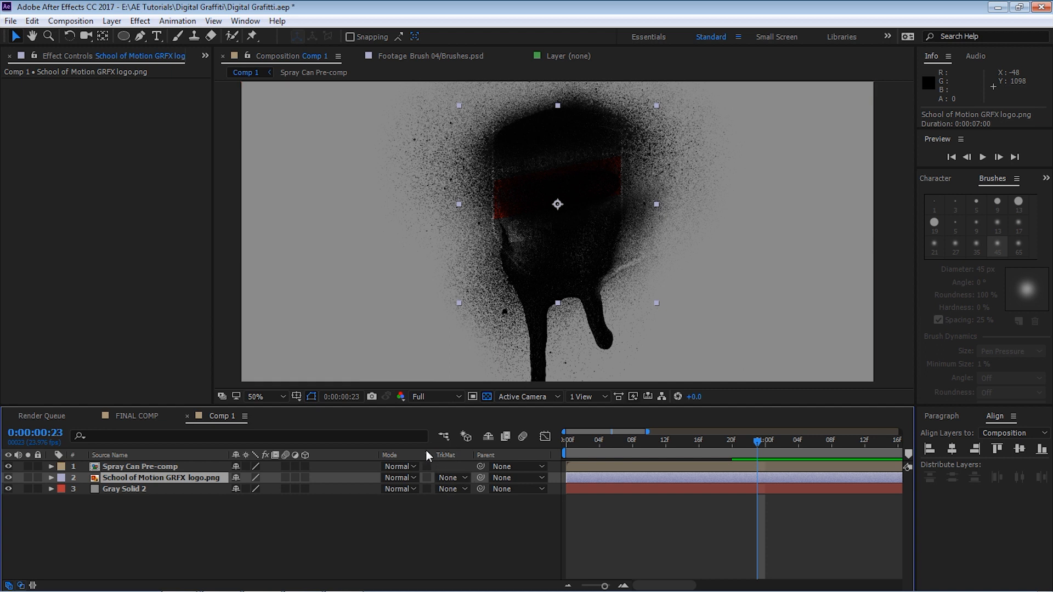
{"action": "left_click", "coordinate": [33, 585]}
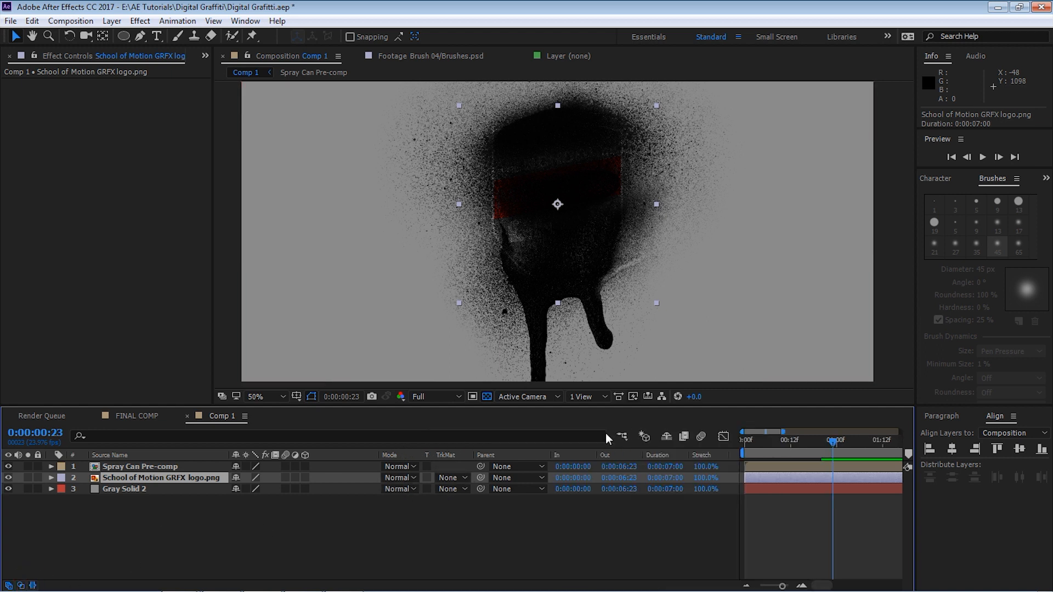
{"action": "left_click", "coordinate": [33, 585]}
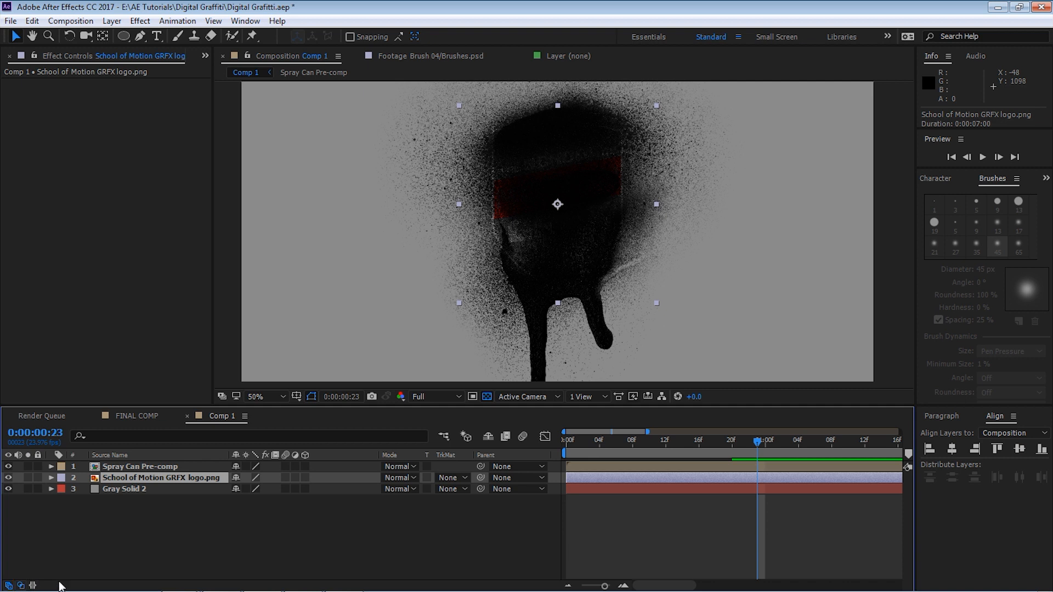
{"action": "left_click", "coordinate": [32, 586]}
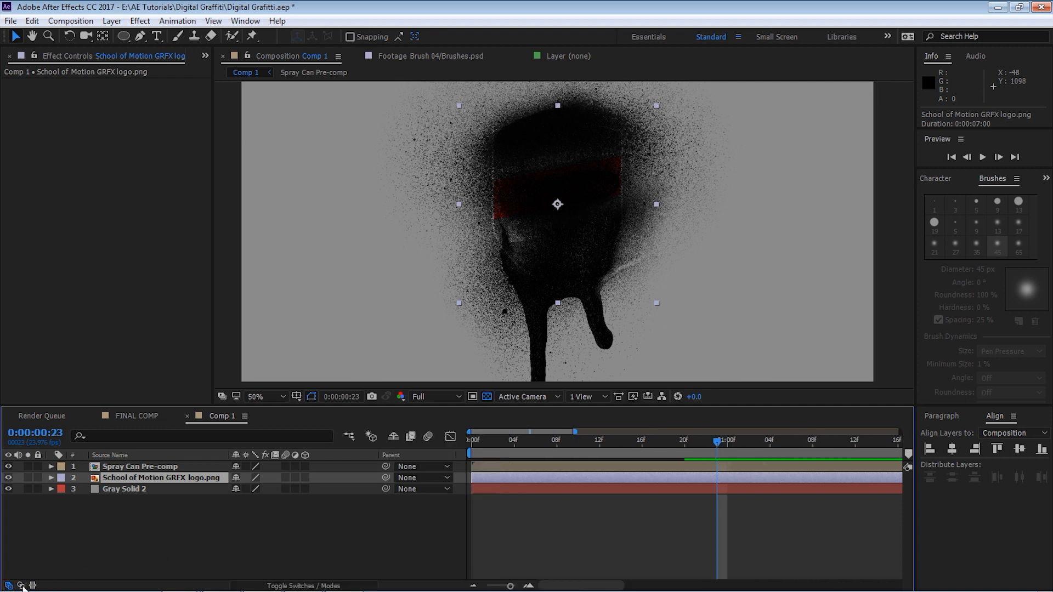
{"action": "left_click", "coordinate": [22, 585]}
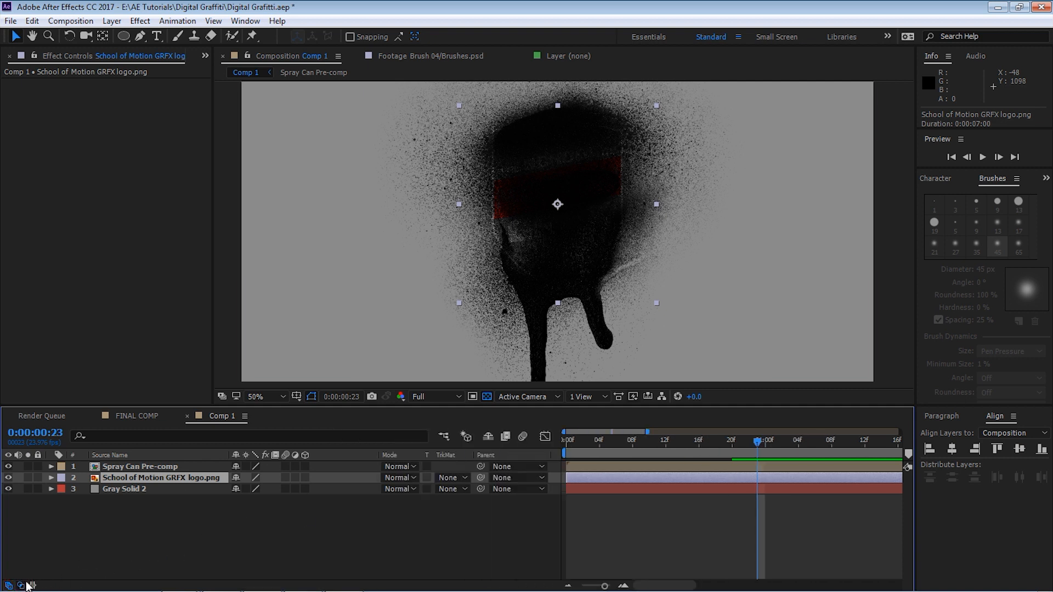
Set the School of Motion GRFX logo layer's track matte to Alpha Matte "Spray Can Pre-comp"
{"action": "left_click_drag", "start_coordinate": [375, 455], "coordinate": [330, 455]}
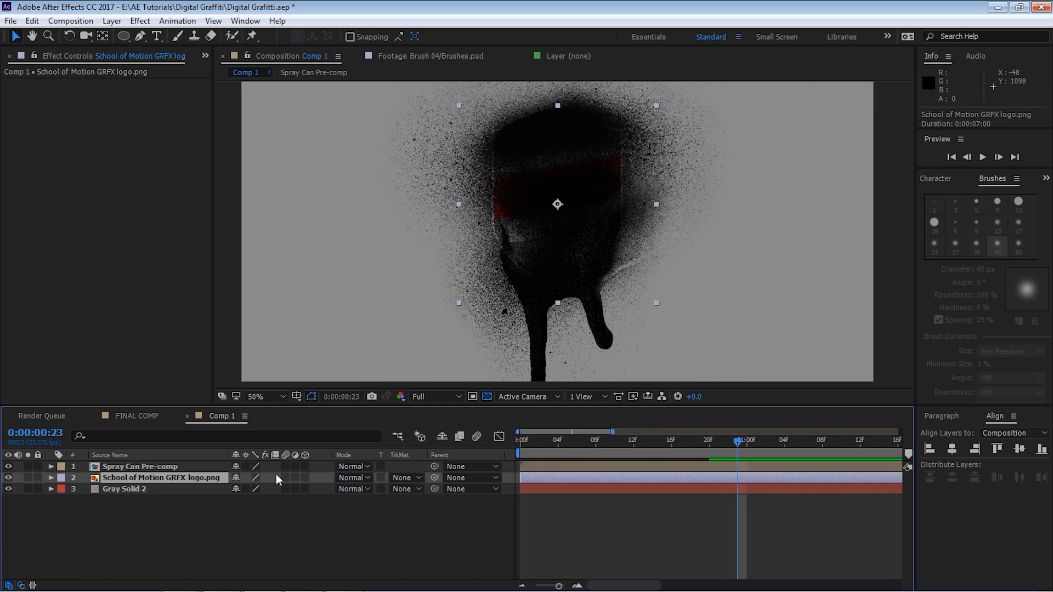
{"action": "left_click", "coordinate": [410, 479]}
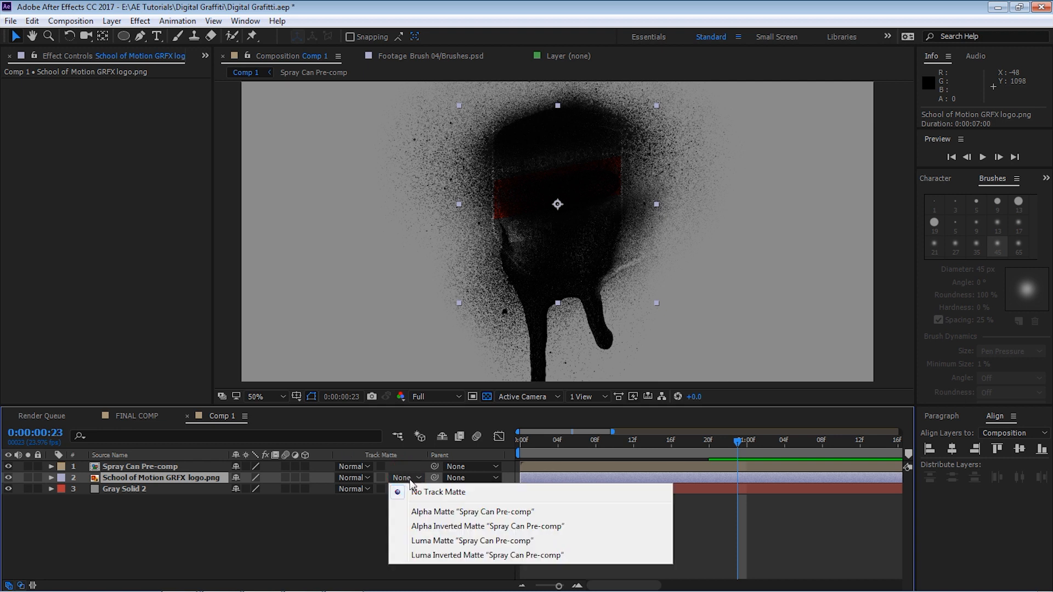
{"action": "left_click", "coordinate": [182, 480]}
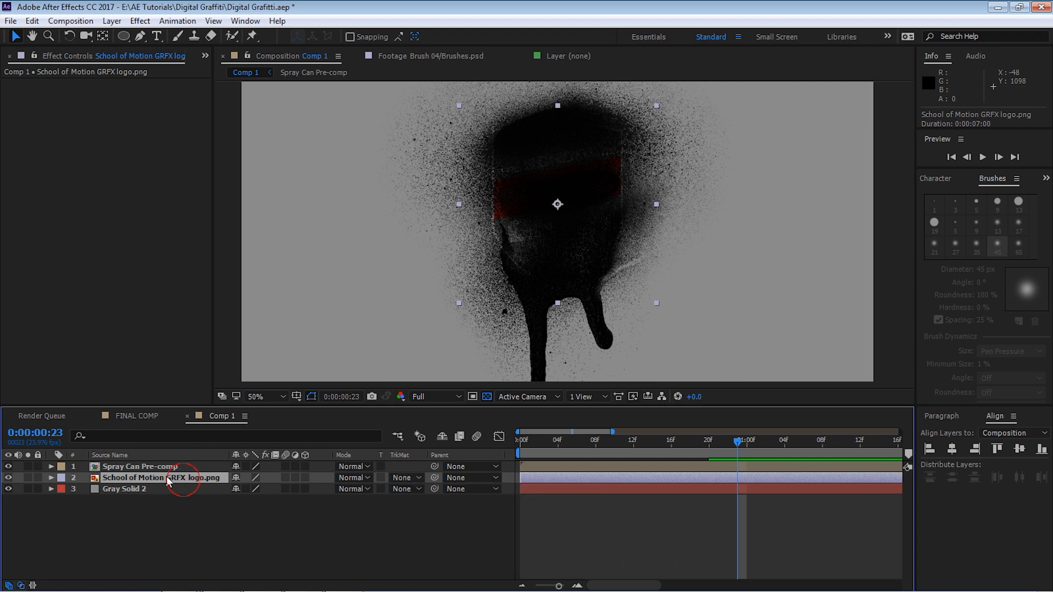
{"action": "left_click", "coordinate": [9, 467]}
{"action": "left_click", "coordinate": [9, 467]}
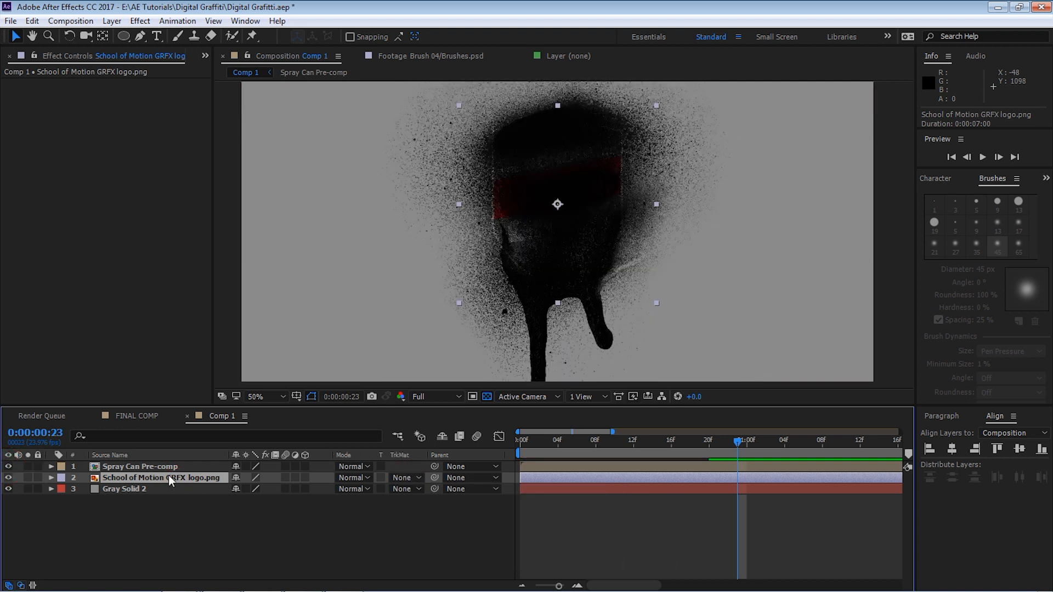
{"action": "left_click", "coordinate": [415, 478]}
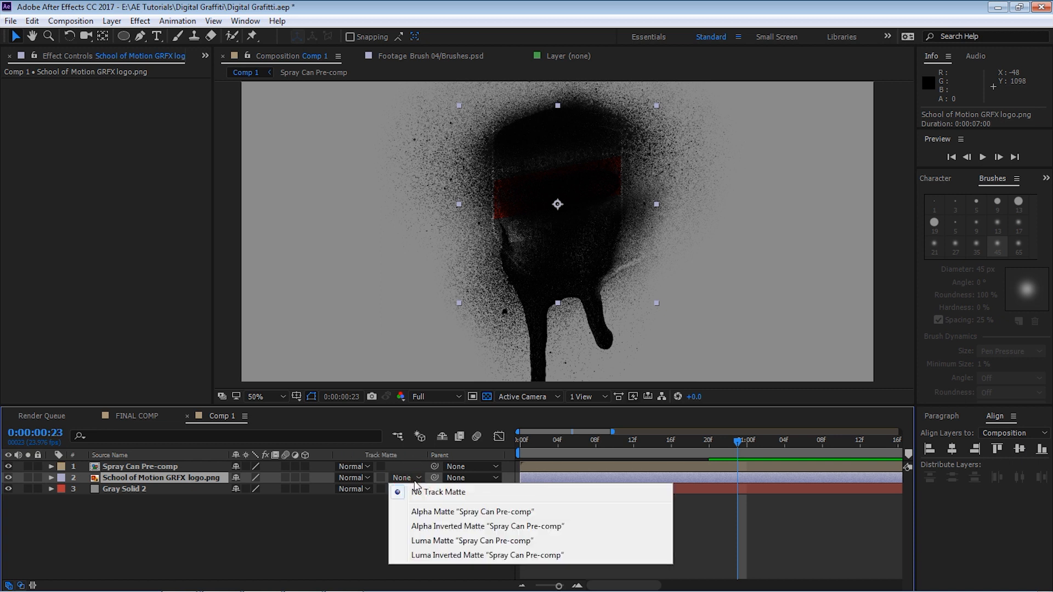
{"action": "left_click", "coordinate": [438, 514]}
Scrub through the opening frames and examine the matted logo's spray-textured reveal up close
{"action": "left_click_drag", "start_coordinate": [539, 440], "coordinate": [495, 447]}
{"action": "key", "text": "space"}
{"action": "left_click", "coordinate": [550, 440]}
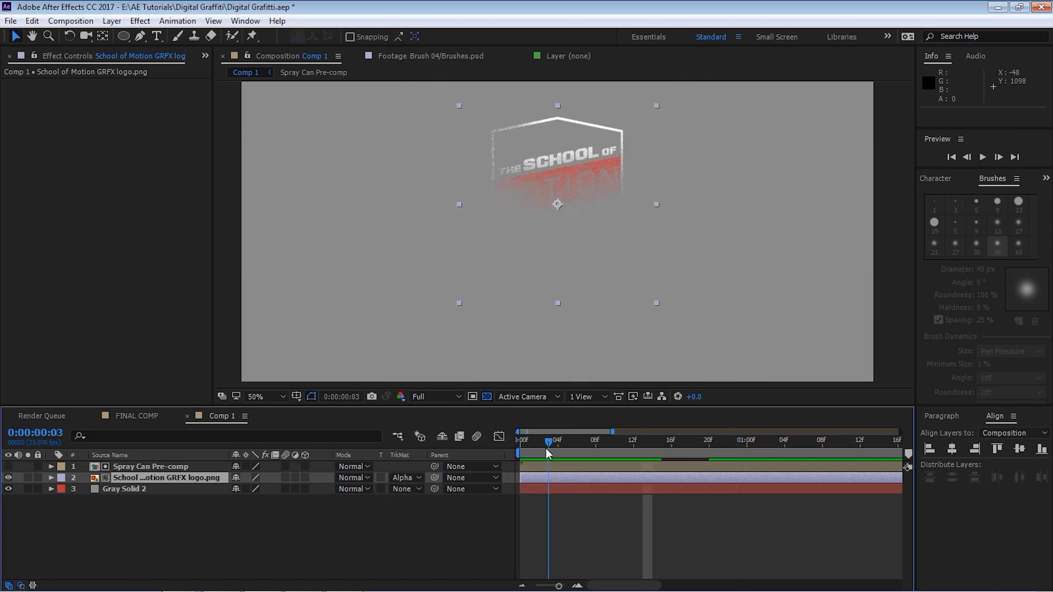
{"action": "key", "text": "period"}
{"action": "left_click_drag", "start_coordinate": [674, 236], "coordinate": [664, 324]}
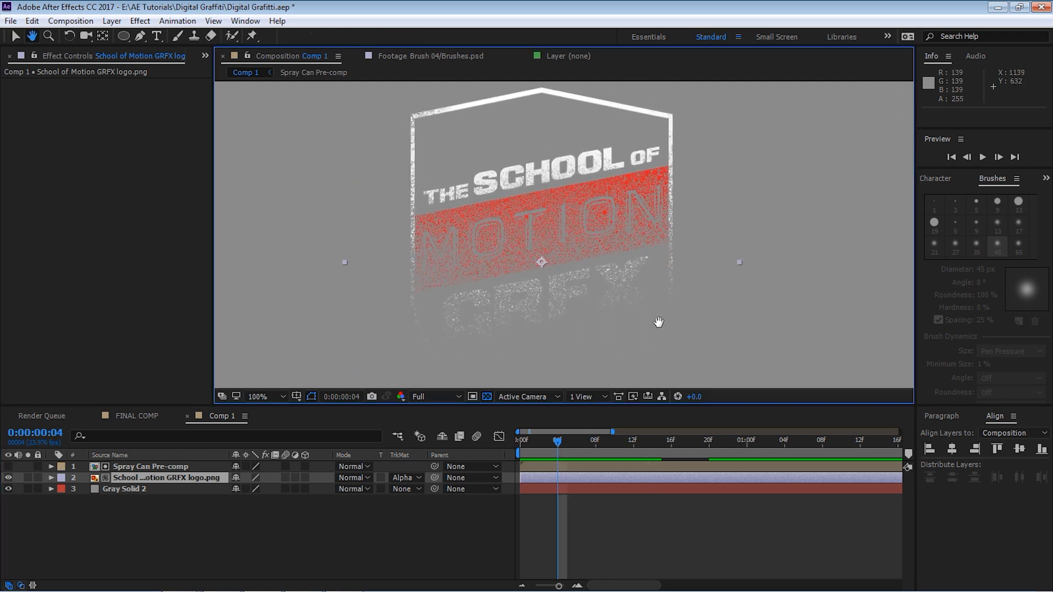
{"action": "left_click_drag", "start_coordinate": [531, 434], "coordinate": [557, 446]}
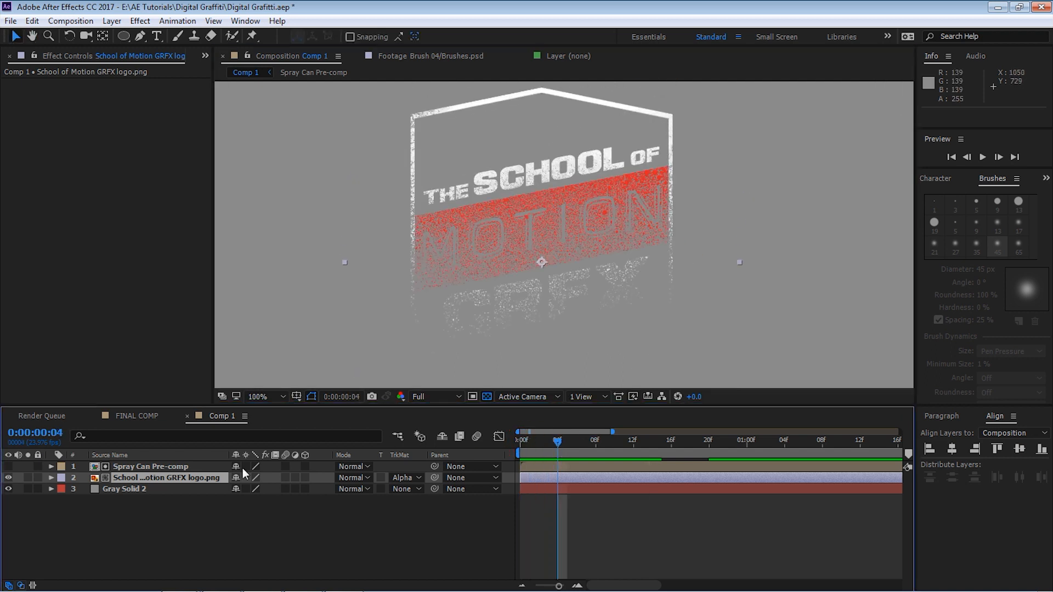
{"action": "left_click", "coordinate": [168, 466]}
{"action": "left_click_drag", "start_coordinate": [565, 445], "coordinate": [586, 444]}
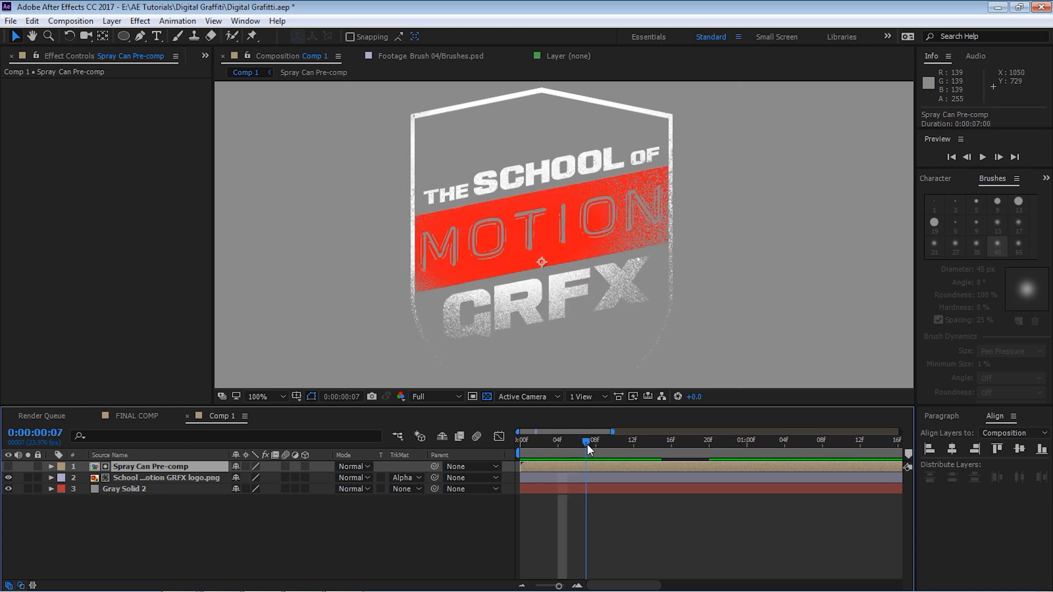
{"action": "left_click_drag", "start_coordinate": [527, 344], "coordinate": [499, 284]}
{"action": "mouse_move", "coordinate": [609, 445]}
{"action": "left_mouse_down"}
{"action": "mouse_move", "coordinate": [643, 442]}
{"action": "mouse_move", "coordinate": [514, 449]}
{"action": "mouse_move", "coordinate": [666, 439]}
{"action": "left_mouse_up"}
{"action": "key", "text": "comma"}
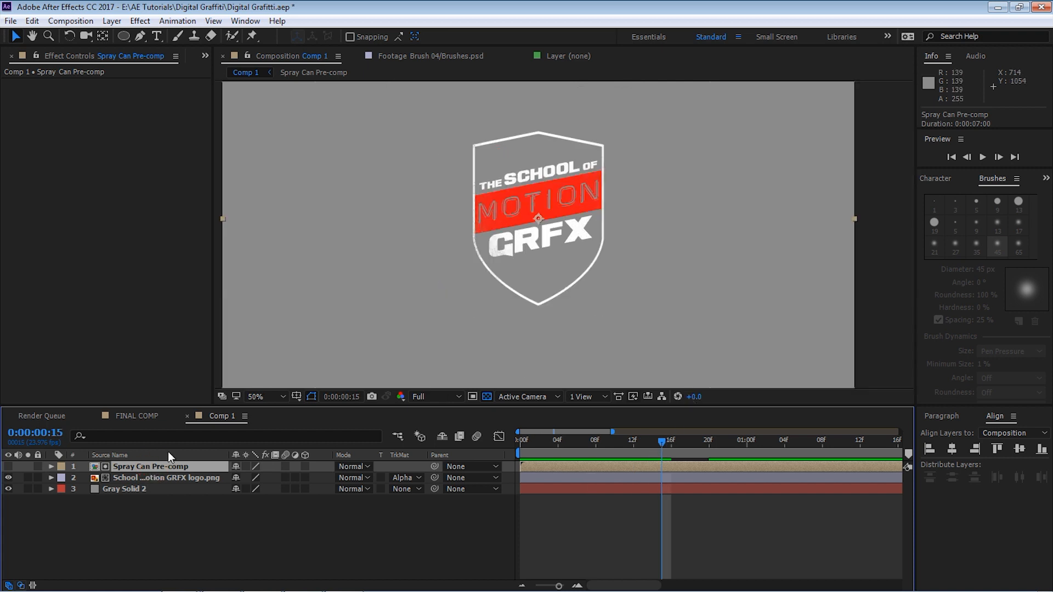
Duplicate Spray Can Pre-comp, place the copy directly below the logo layer, make it visible, and preview the animation
{"action": "key", "text": "ctrl+d"}
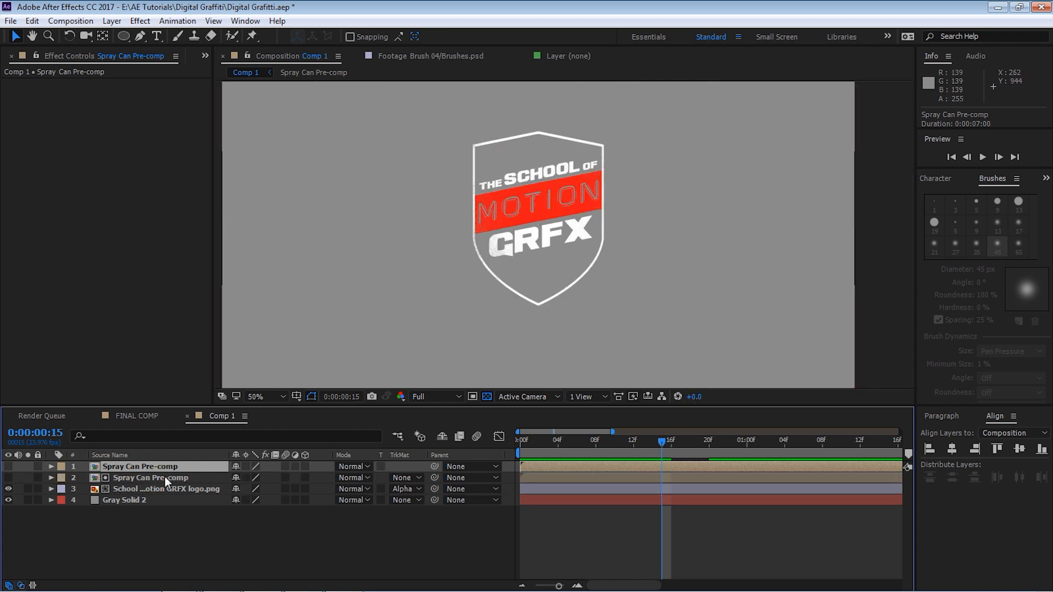
{"action": "left_click_drag", "start_coordinate": [155, 470], "coordinate": [165, 491]}
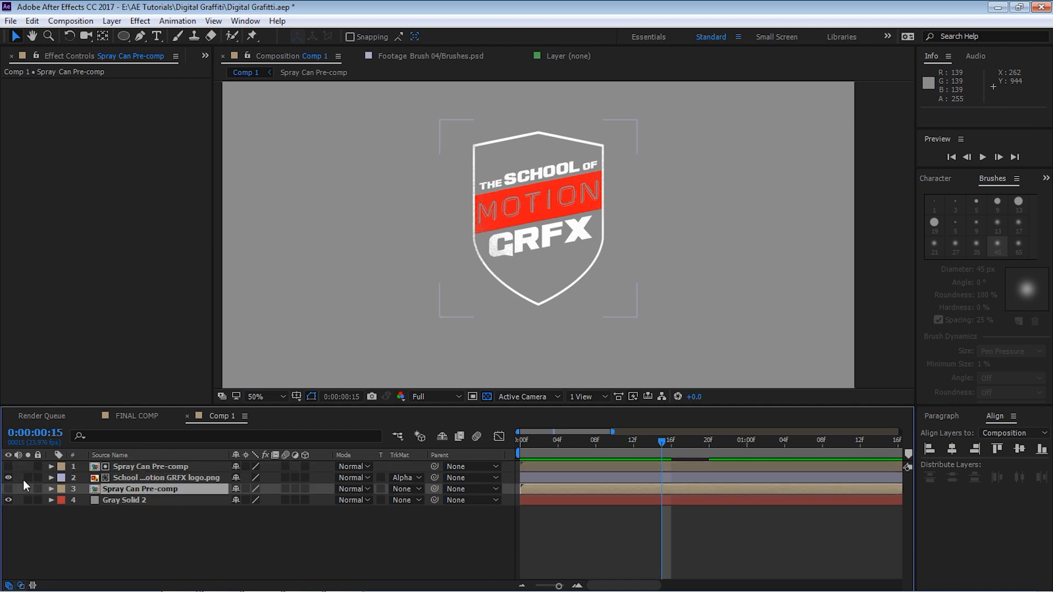
{"action": "left_click", "coordinate": [9, 489]}
{"action": "key", "text": "space"}
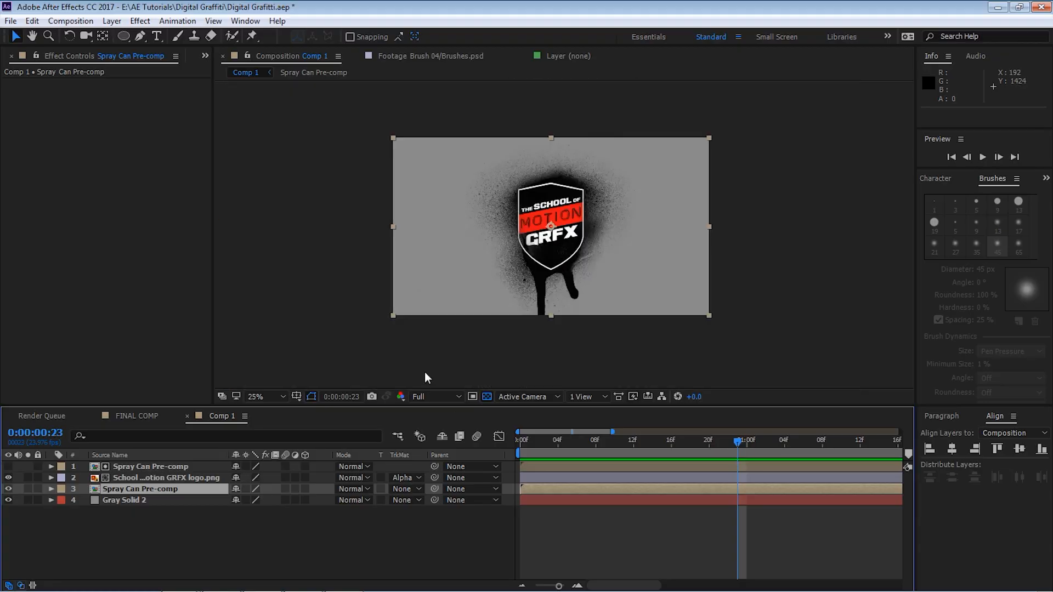
{"action": "key", "text": "period"}
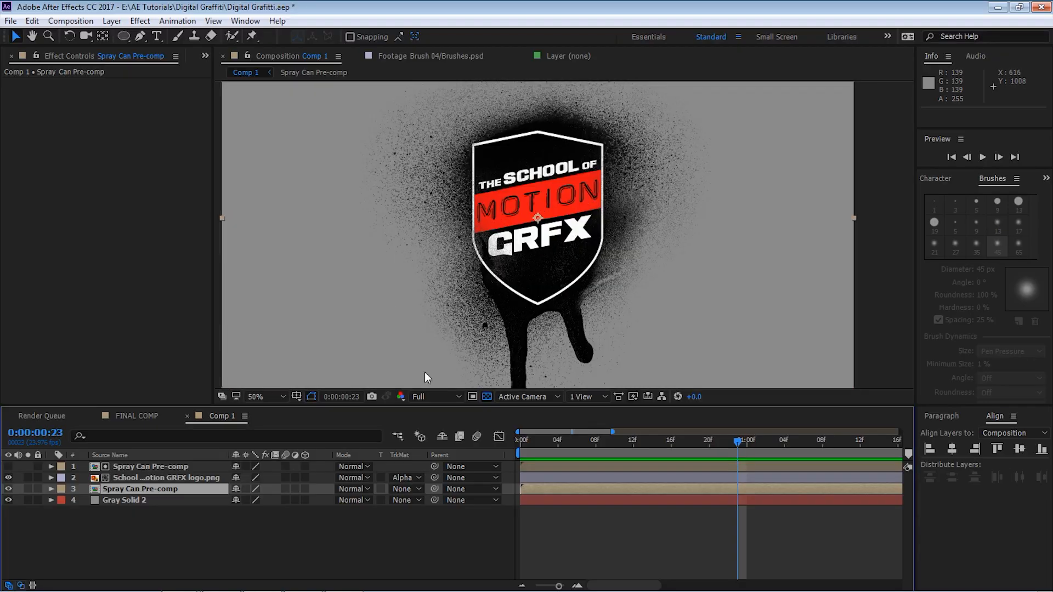
Add pexels-photo-66401.jpeg from the project's _TUTORIAL Assets folder to Comp 1 as a background between the lower Spray Can Pre-comp and Gray Solid 2
{"action": "left_click", "coordinate": [205, 56]}
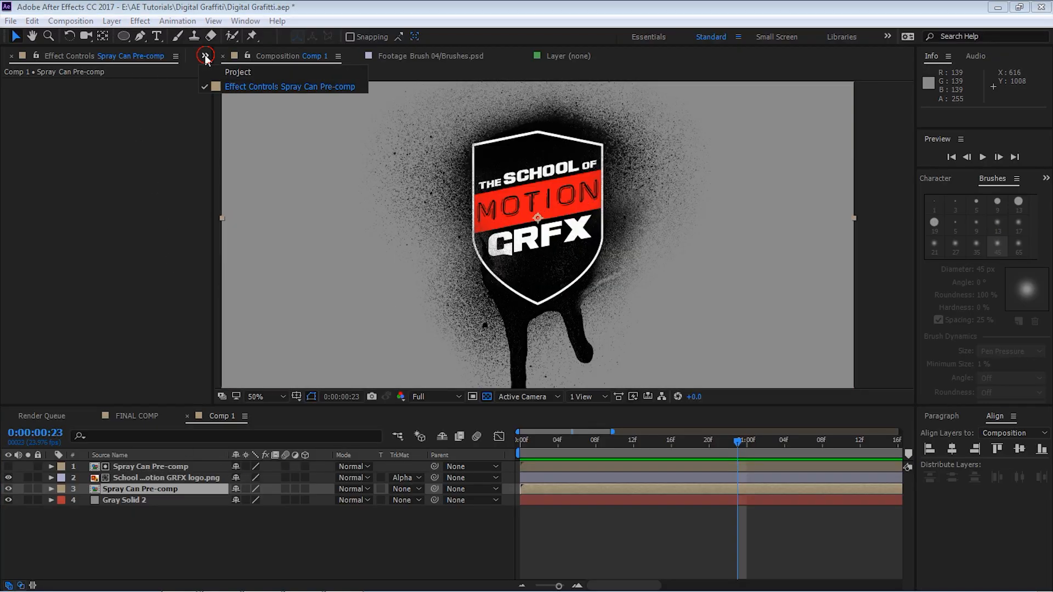
{"action": "left_click", "coordinate": [236, 72]}
{"action": "left_click", "coordinate": [6, 188]}
{"action": "left_click", "coordinate": [7, 175]}
{"action": "left_click", "coordinate": [19, 188]}
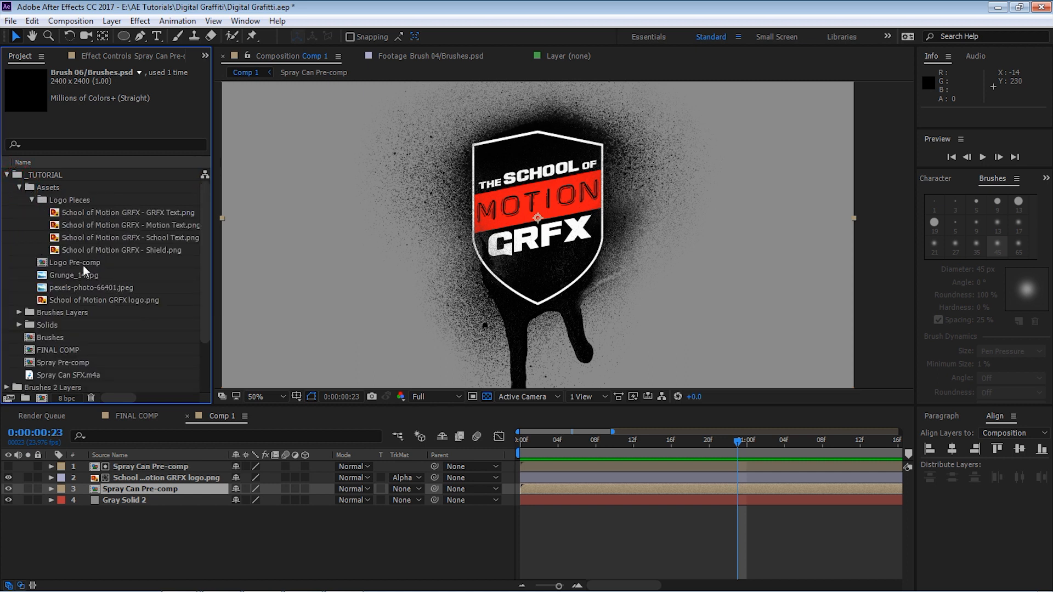
{"action": "double_click", "coordinate": [94, 285]}
{"action": "left_click_drag", "start_coordinate": [82, 285], "coordinate": [186, 495]}
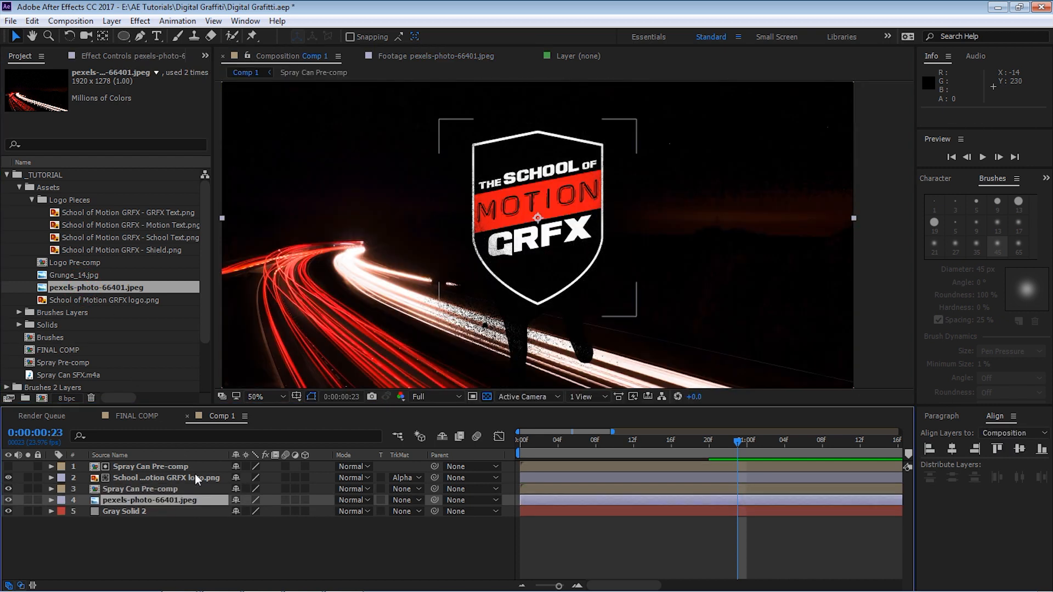
Add Grunge_14.jpg to Comp 1 between the lower Spray Can Pre-comp and the photo, and set its scale to 62%
{"action": "key", "text": "comma"}
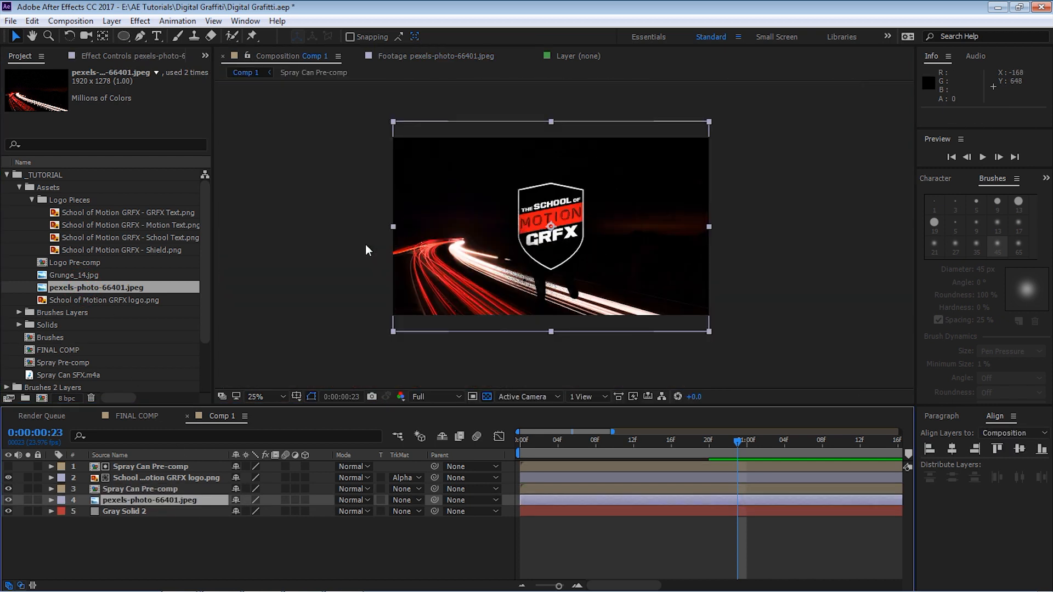
{"action": "left_click", "coordinate": [85, 275]}
{"action": "left_click_drag", "start_coordinate": [84, 276], "coordinate": [187, 493]}
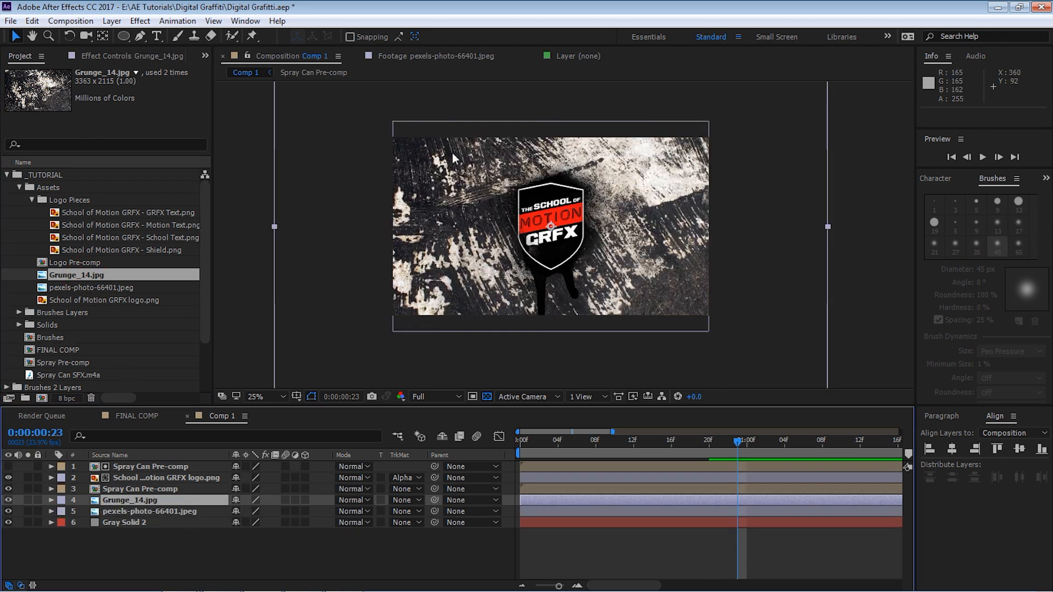
{"action": "key", "text": "s"}
{"action": "left_click_drag", "start_coordinate": [254, 511], "coordinate": [233, 510]}
{"action": "key", "text": "period"}
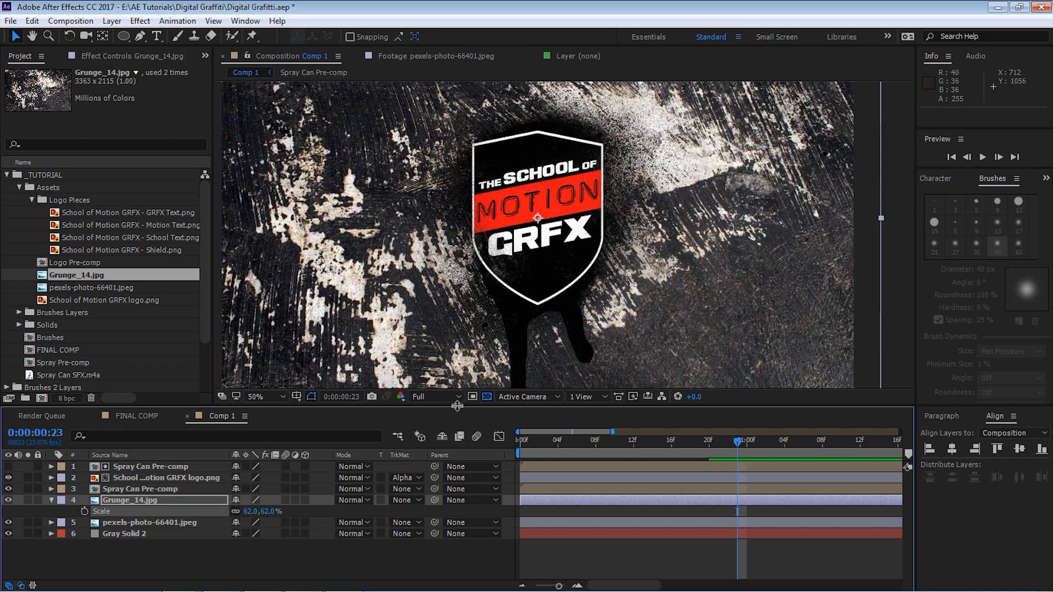
Apply a Levels effect to Grunge_14.jpg and raise its Input Black to 166 to crush the dark areas
{"action": "left_click_drag", "start_coordinate": [456, 405], "coordinate": [462, 443]}
{"action": "left_click", "coordinate": [140, 21]}
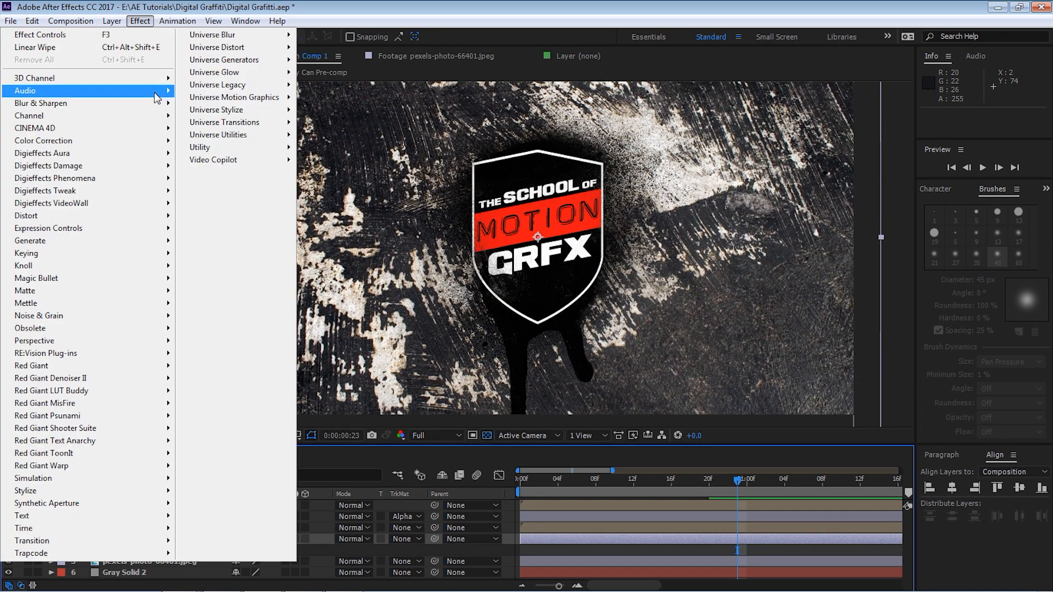
{"action": "mouse_move", "coordinate": [137, 141]}
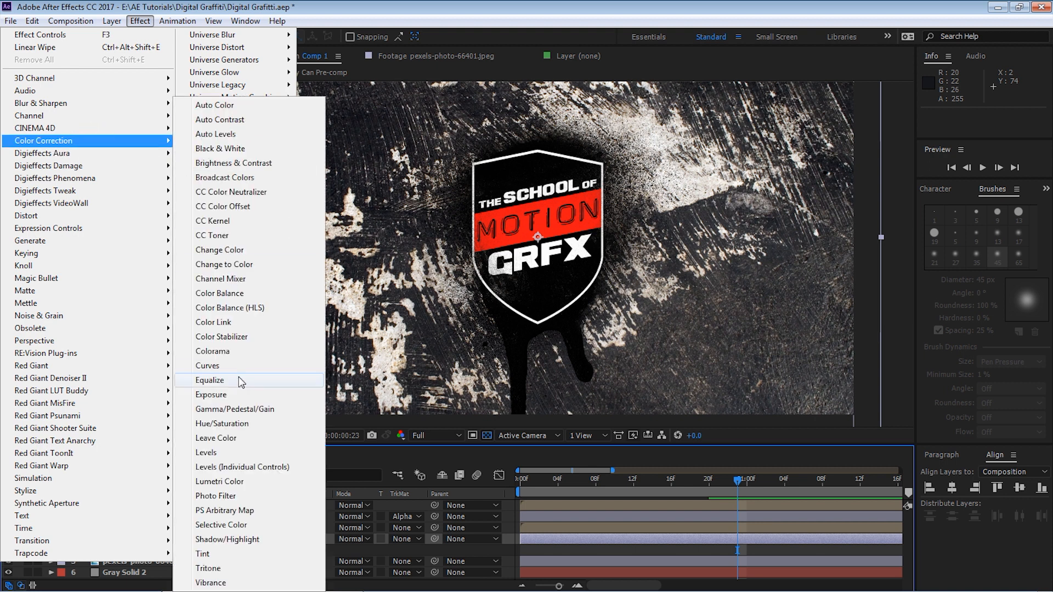
{"action": "left_click", "coordinate": [236, 453]}
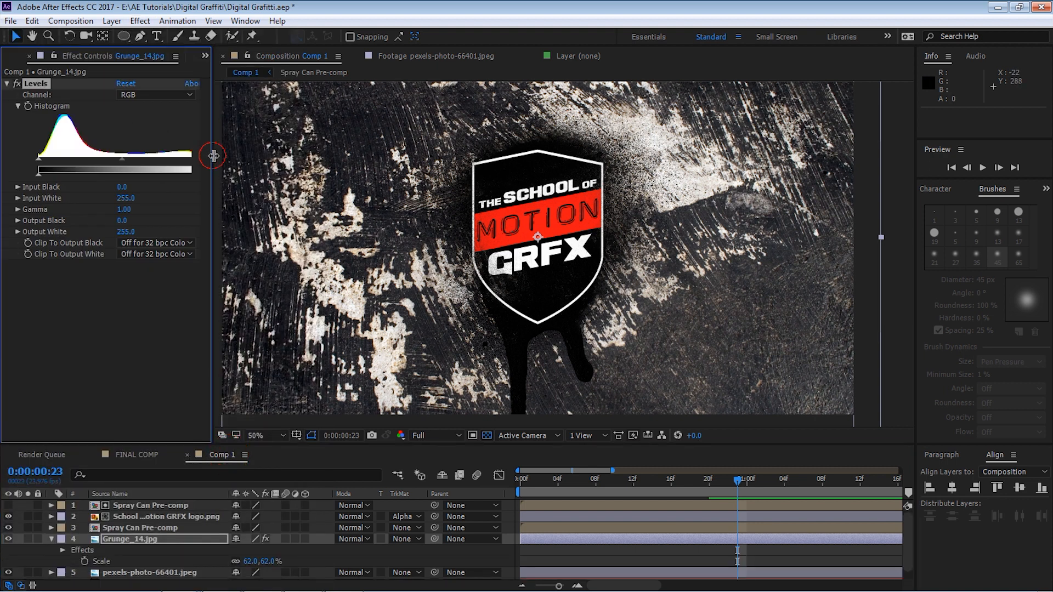
{"action": "left_click_drag", "start_coordinate": [213, 156], "coordinate": [262, 156]}
{"action": "left_click_drag", "start_coordinate": [39, 158], "coordinate": [148, 158]}
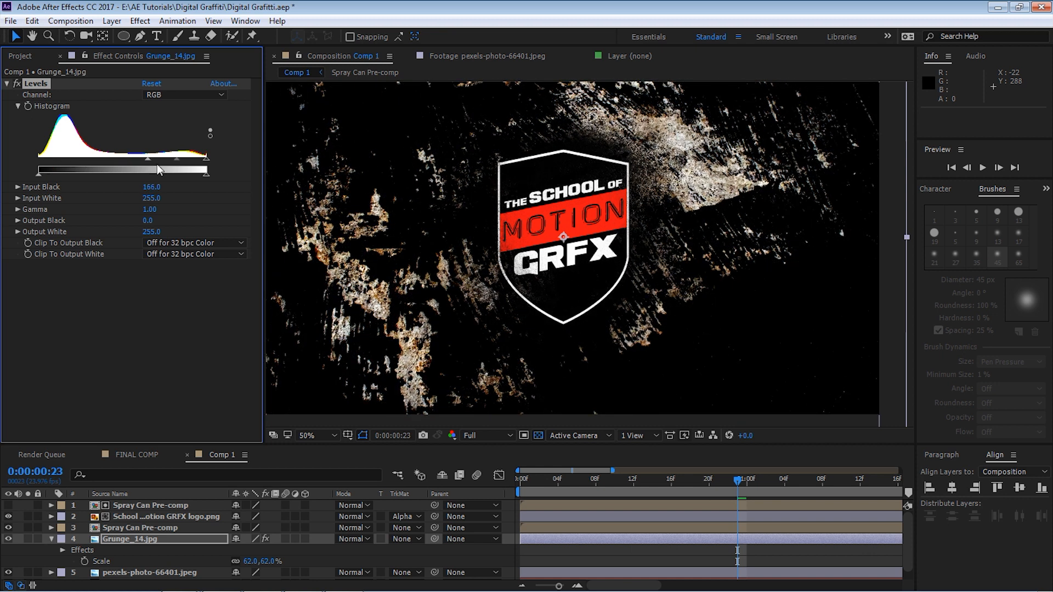
Blend Grunge_14.jpg over the photo with Classic Color Dodge, setting its Levels to Input Black 169 and Input White 249
{"action": "left_click_drag", "start_coordinate": [321, 445], "coordinate": [321, 406]}
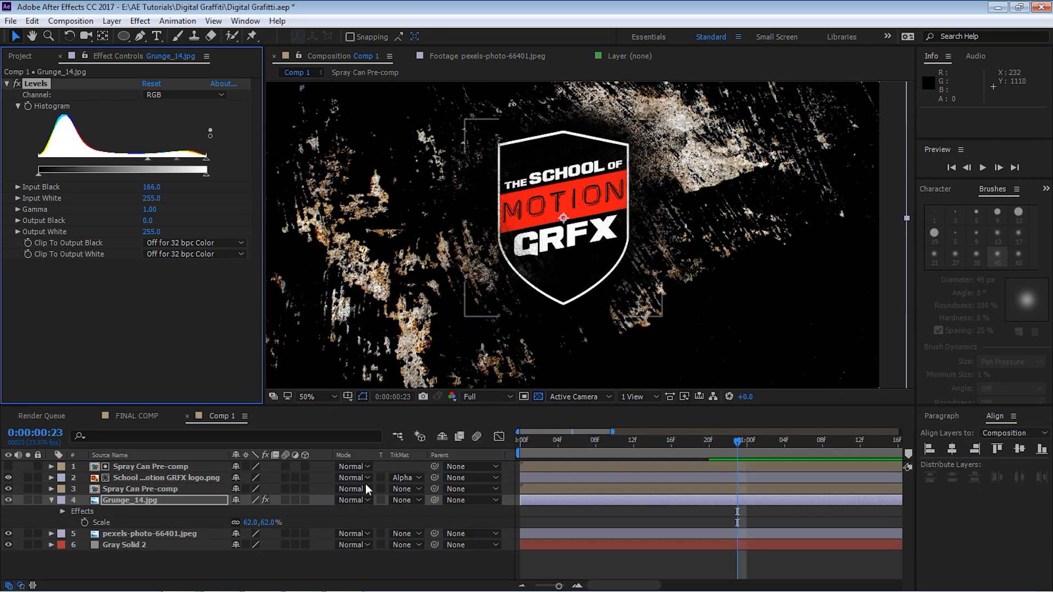
{"action": "left_click", "coordinate": [356, 497]}
{"action": "left_click", "coordinate": [395, 170]}
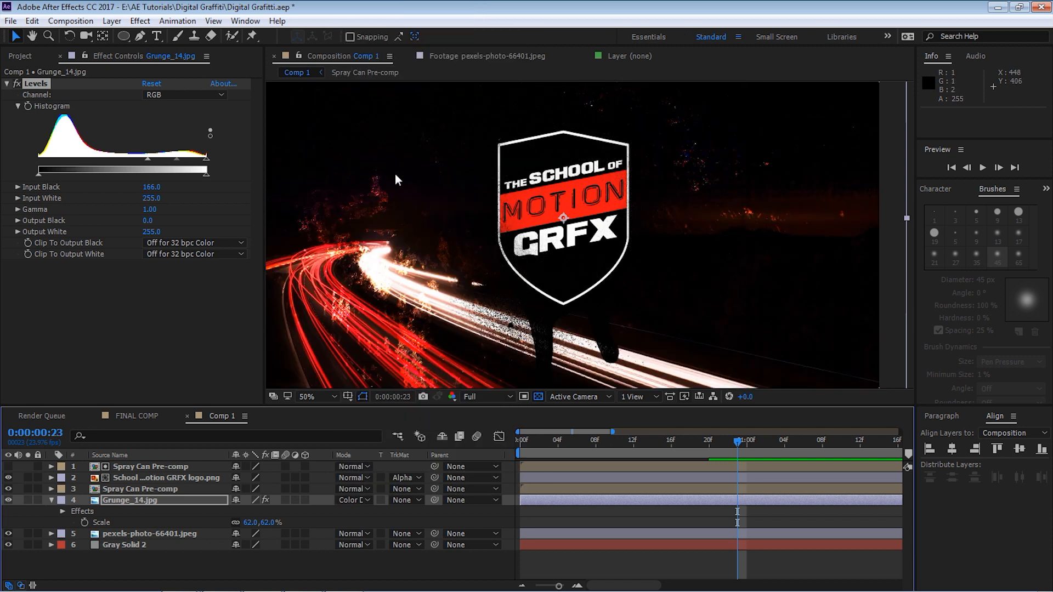
{"action": "mouse_move", "coordinate": [203, 164]}
{"action": "left_mouse_down"}
{"action": "mouse_move", "coordinate": [143, 163]}
{"action": "mouse_move", "coordinate": [205, 165]}
{"action": "left_mouse_up"}
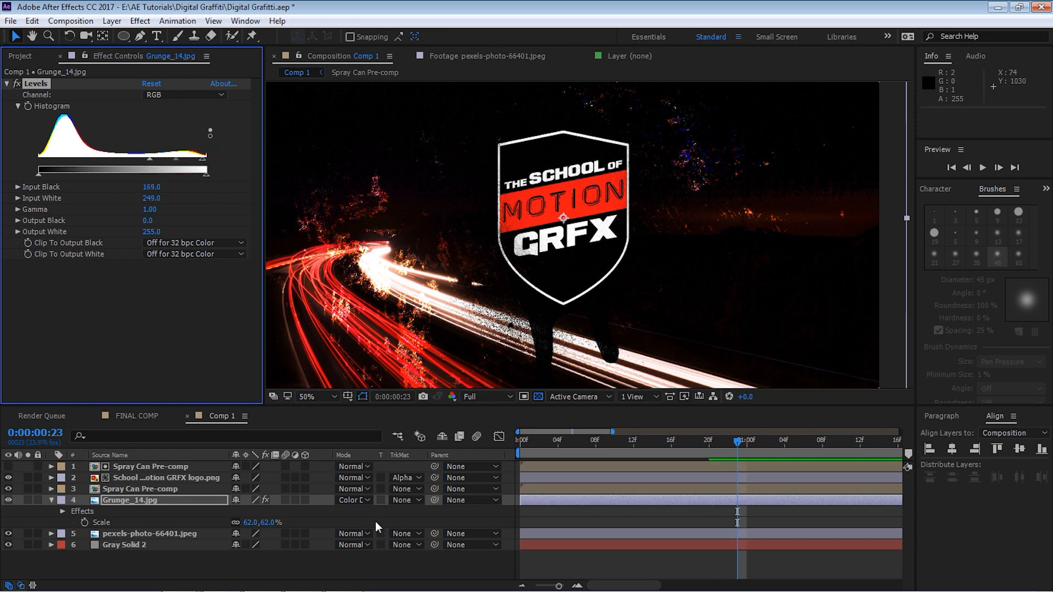
{"action": "left_click", "coordinate": [353, 500]}
{"action": "left_click", "coordinate": [376, 181]}
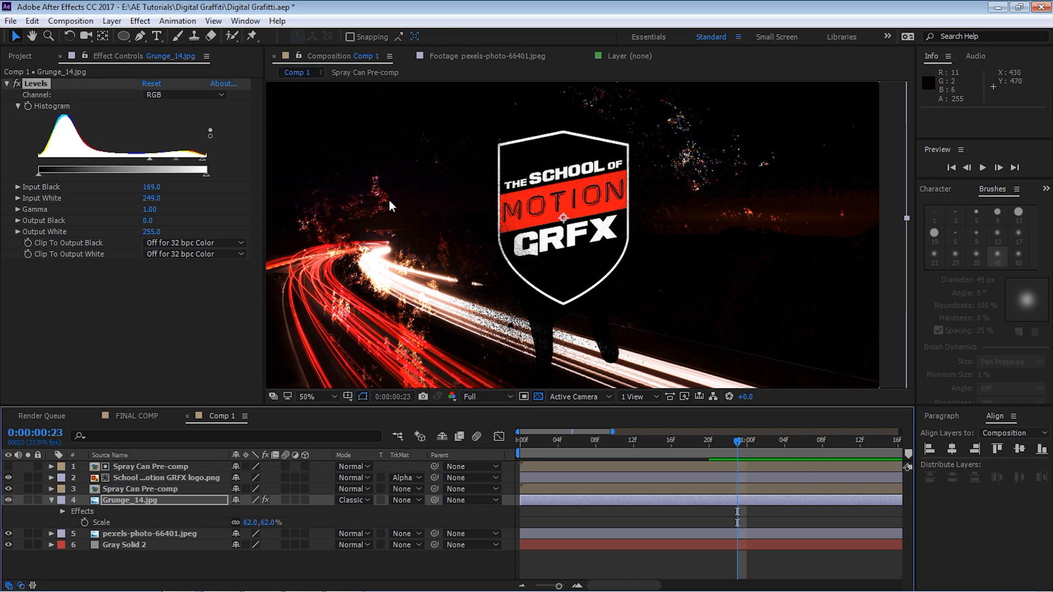
Go to frame 14 and temporarily solo the lower Spray Can Pre-comp to examine its spray shape
{"action": "left_click", "coordinate": [262, 330]}
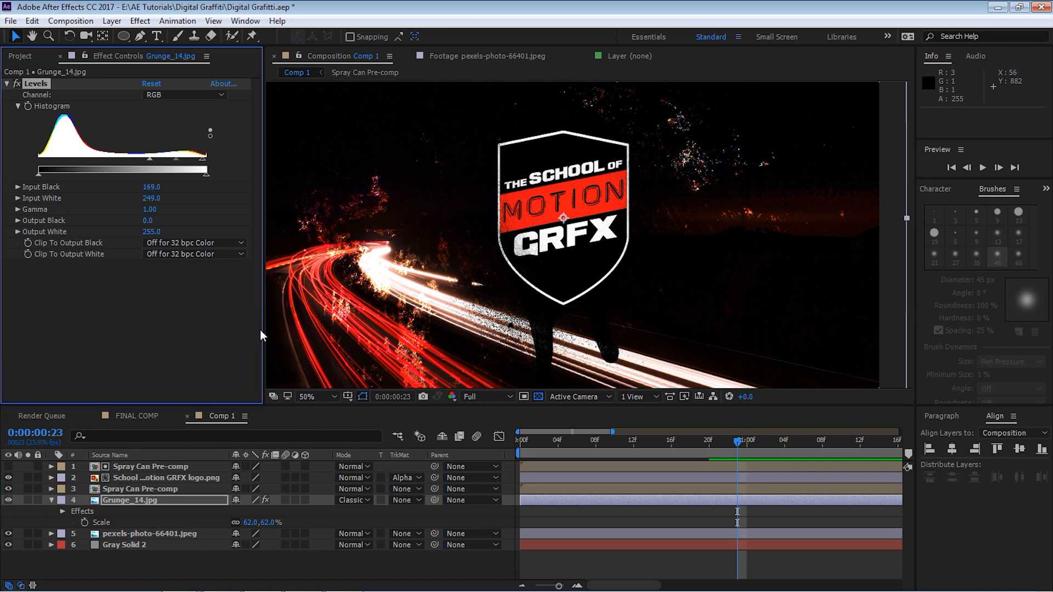
{"action": "left_click_drag", "start_coordinate": [262, 331], "coordinate": [182, 331]}
{"action": "left_click_drag", "start_coordinate": [369, 407], "coordinate": [369, 415]}
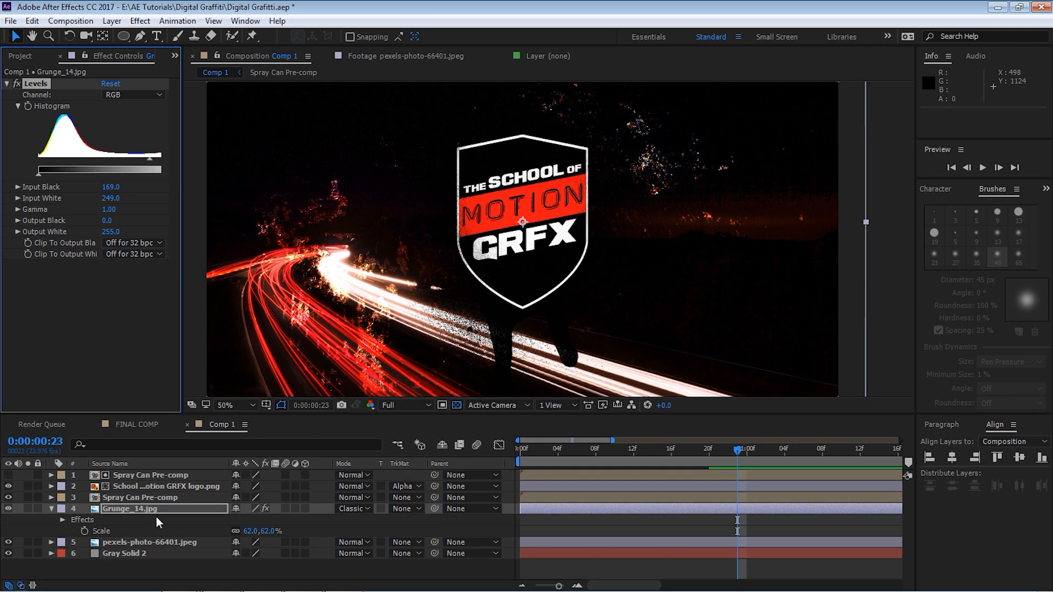
{"action": "left_click_drag", "start_coordinate": [535, 450], "coordinate": [599, 444]}
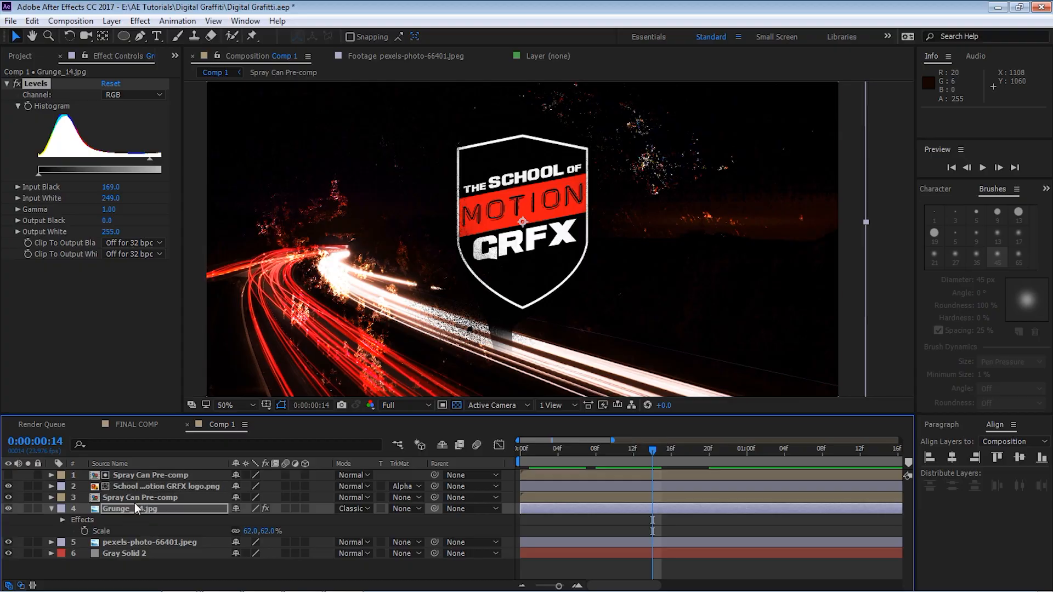
{"action": "left_click", "coordinate": [131, 496]}
{"action": "left_click", "coordinate": [26, 496]}
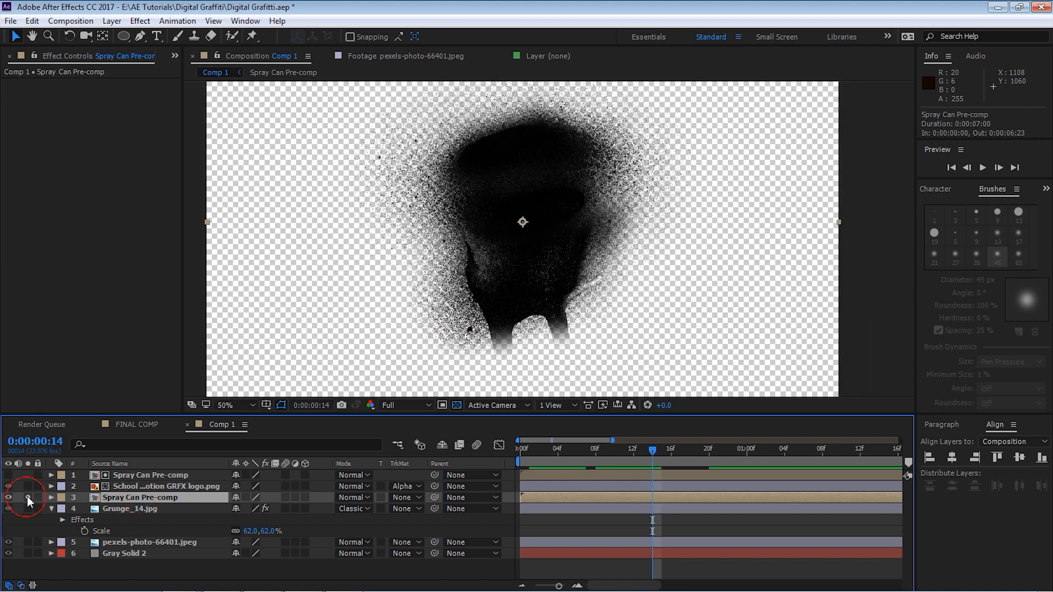
{"action": "left_click", "coordinate": [28, 497]}
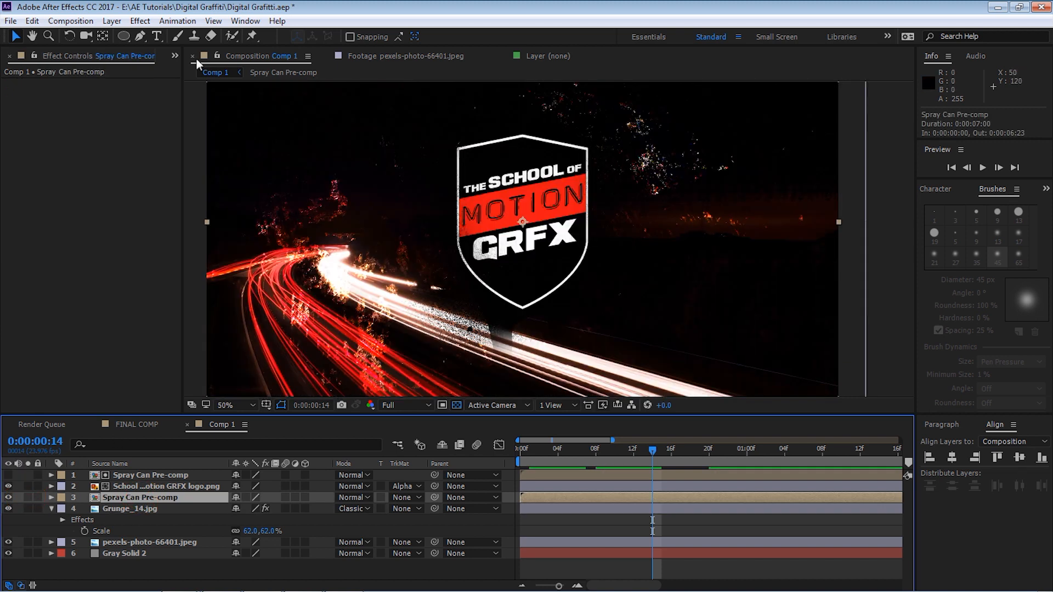
Try recoloring the lower Spray Can Pre-comp with a blue Fill effect, and delete the effect
{"action": "left_click", "coordinate": [139, 21]}
{"action": "left_click", "coordinate": [99, 247]}
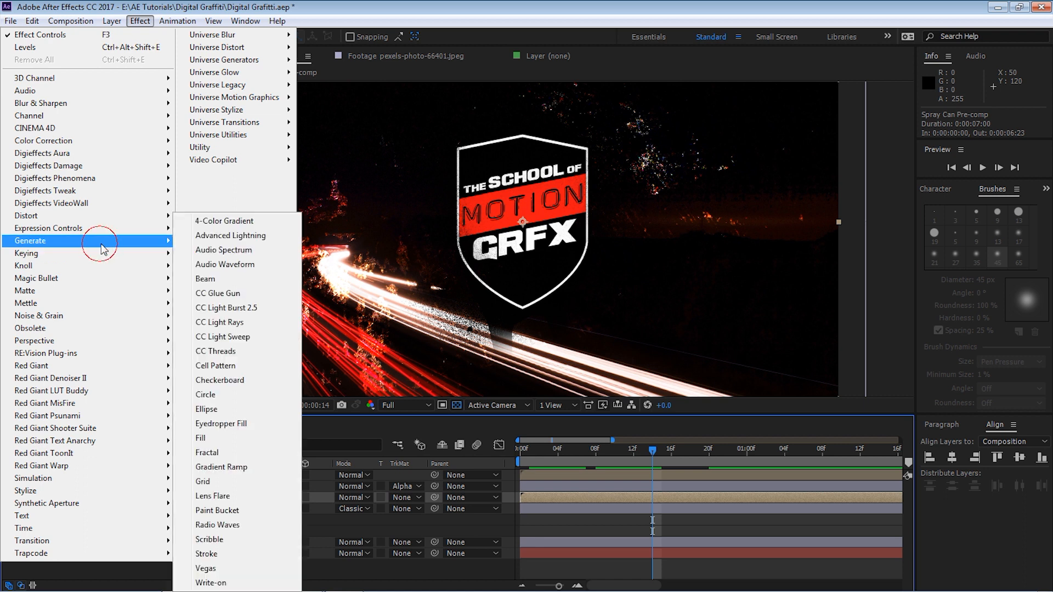
{"action": "left_click", "coordinate": [219, 425]}
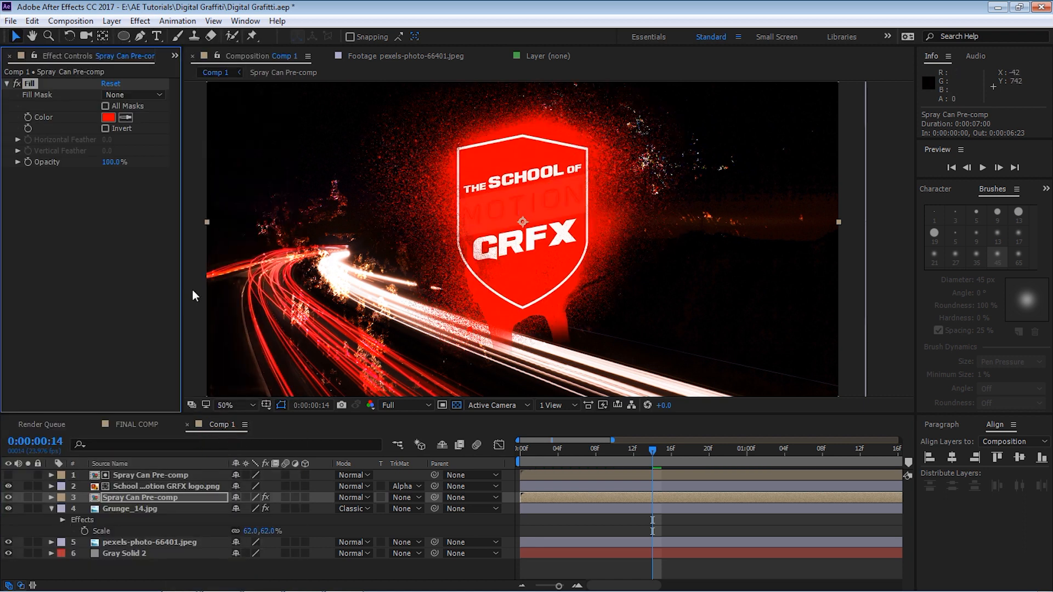
{"action": "left_click", "coordinate": [112, 116]}
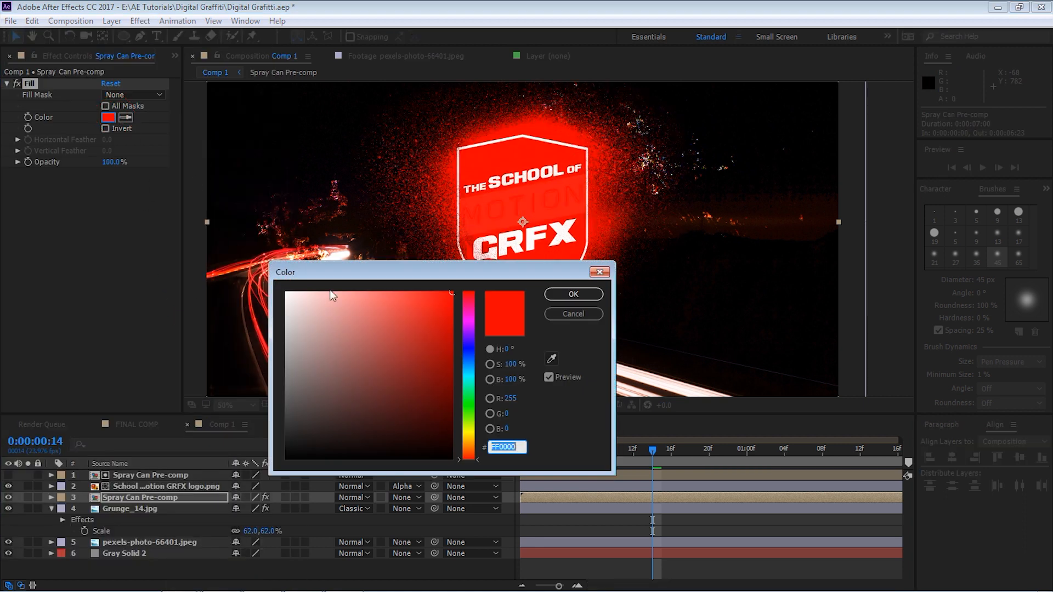
{"action": "left_click", "coordinate": [470, 361]}
{"action": "left_click", "coordinate": [573, 293]}
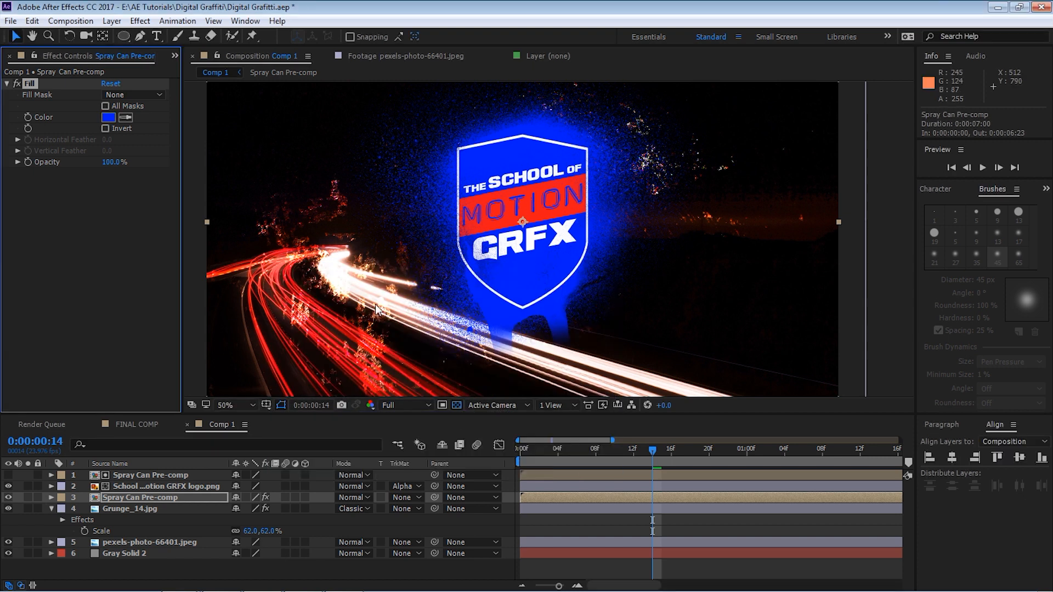
{"action": "key", "text": "Delete"}
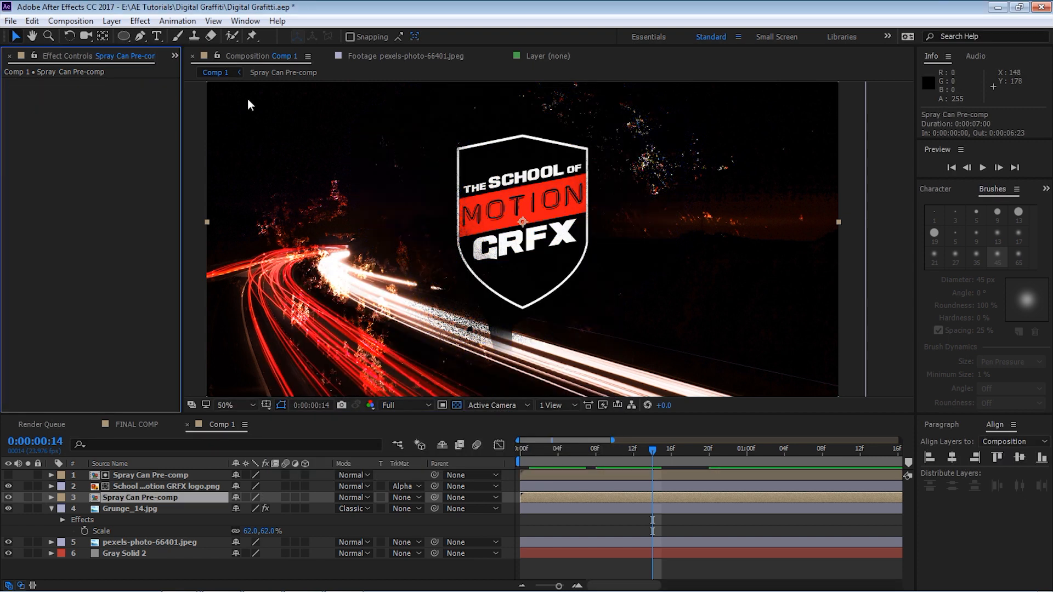
Apply a Gradient Ramp effect to the lower Spray Can Pre-comp and set its End Color to blue 2020E5
{"action": "left_click", "coordinate": [140, 21]}
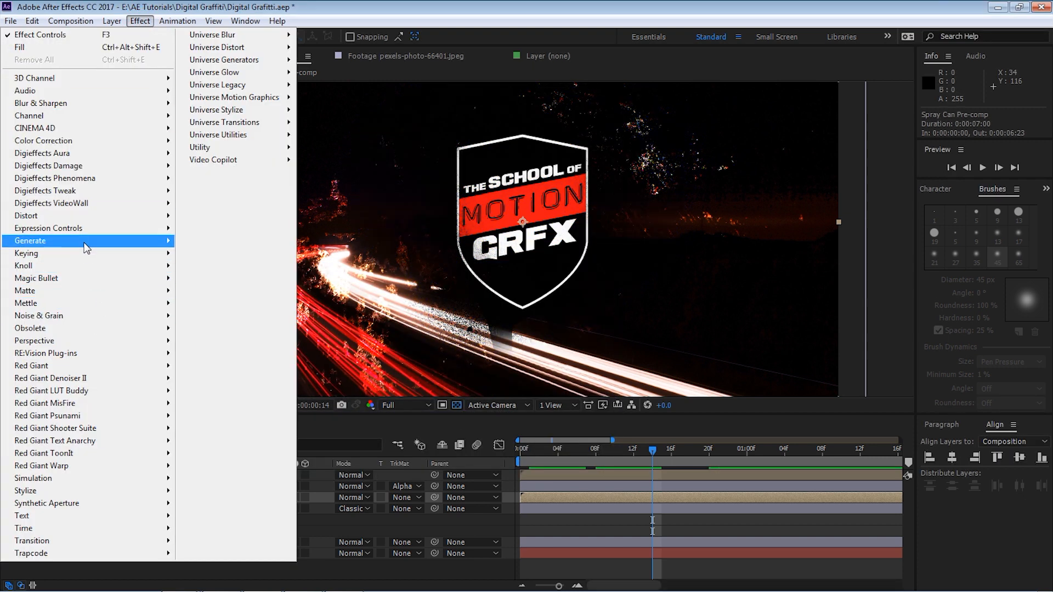
{"action": "mouse_move", "coordinate": [86, 241]}
{"action": "left_click", "coordinate": [236, 467]}
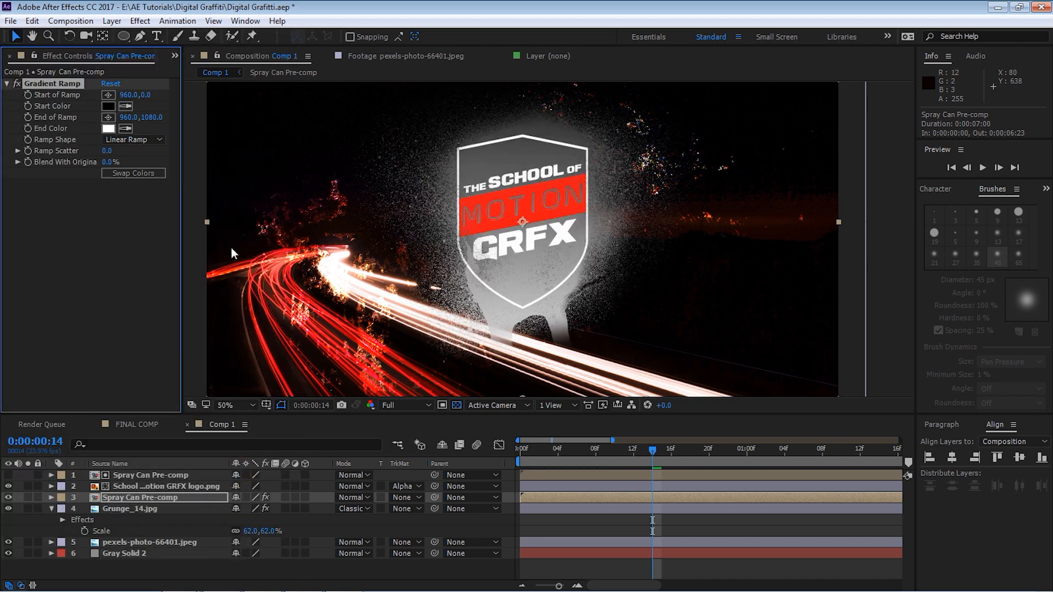
{"action": "left_click", "coordinate": [108, 129]}
{"action": "left_click", "coordinate": [469, 348]}
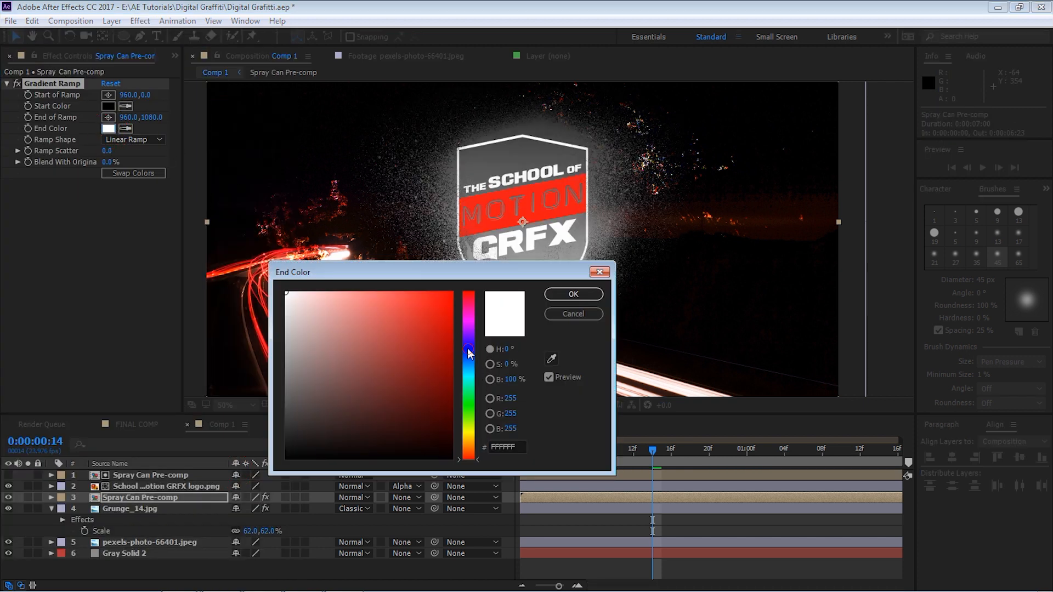
{"action": "left_click", "coordinate": [429, 309]}
{"action": "left_click", "coordinate": [553, 298]}
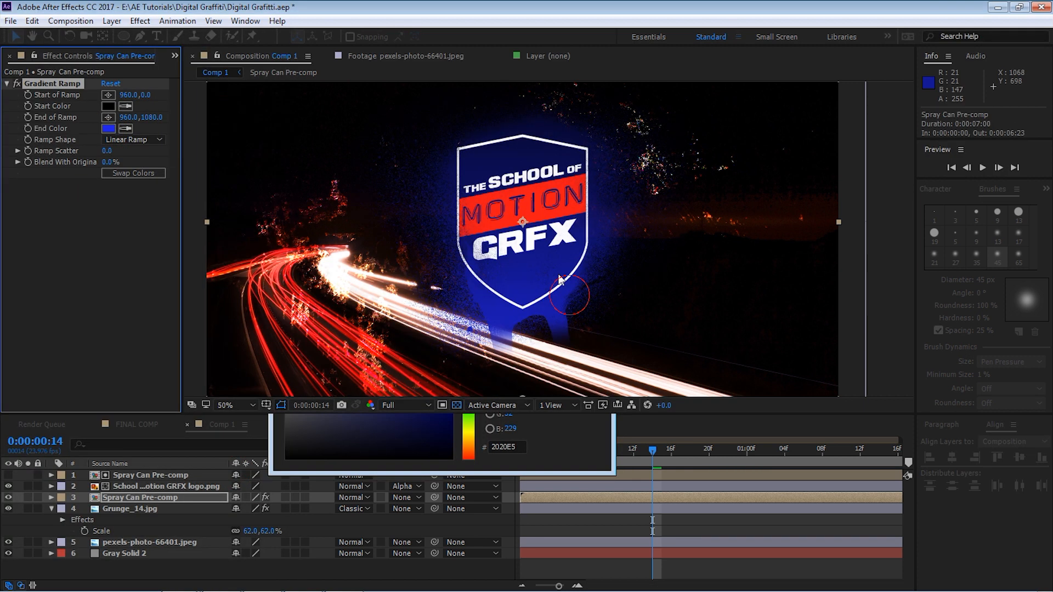
Make the gradient a Radial Ramp starting at 972, 460 within the logo and ending at 1364, 1012 toward the lower right
{"action": "left_click", "coordinate": [135, 140]}
{"action": "left_click", "coordinate": [147, 168]}
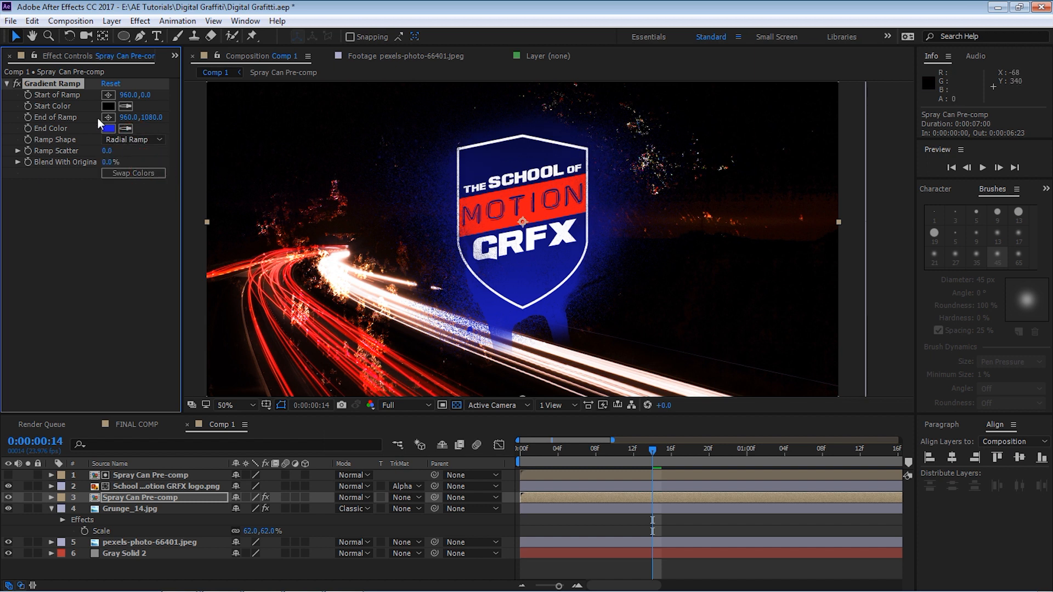
{"action": "scroll", "coordinate": [550, 221], "scroll_direction": "down", "scroll_amount": 2}
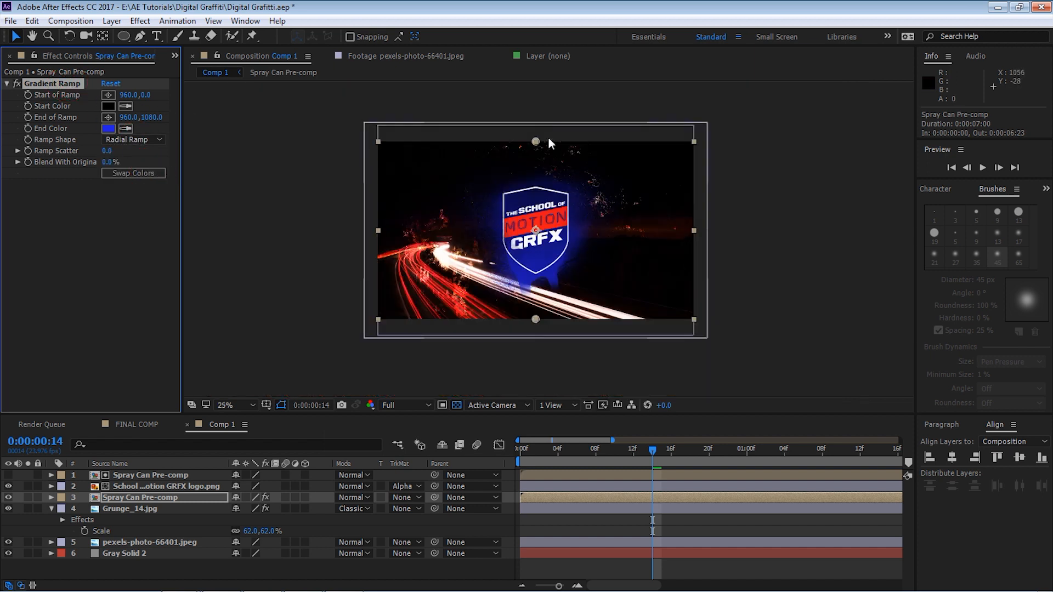
{"action": "left_click_drag", "start_coordinate": [535, 142], "coordinate": [538, 221]}
{"action": "left_click_drag", "start_coordinate": [537, 322], "coordinate": [602, 308]}
{"action": "key", "text": "period"}
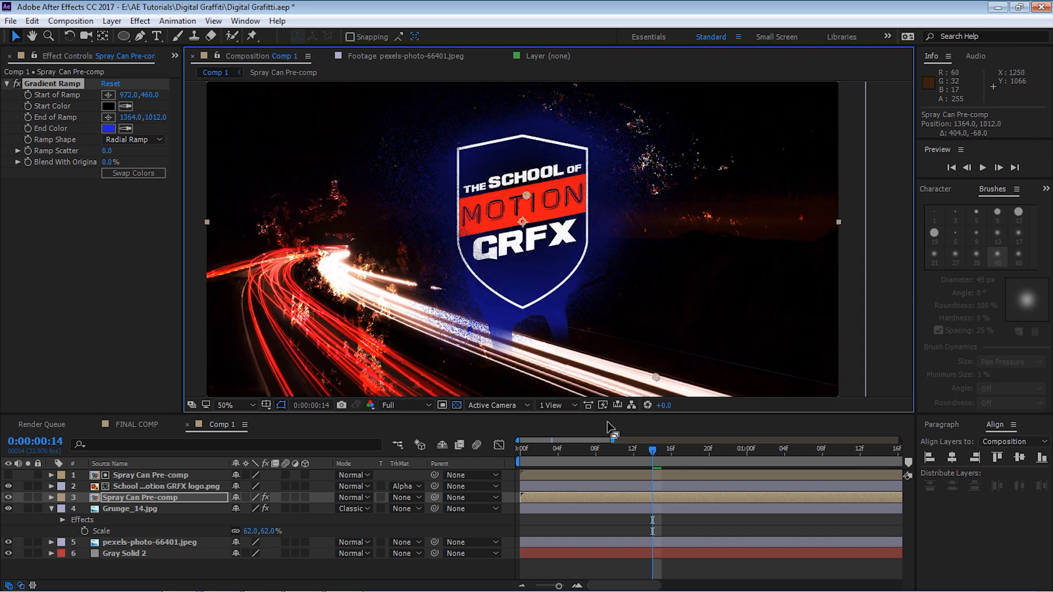
Preview the blue spray animation, examine the paint drips below the logo, and go to frame 17
{"action": "key", "text": "space"}
{"action": "key", "text": "space"}
{"action": "left_click_drag", "start_coordinate": [723, 336], "coordinate": [719, 311]}
{"action": "key", "text": "period"}
{"action": "left_click_drag", "start_coordinate": [624, 329], "coordinate": [564, 129]}
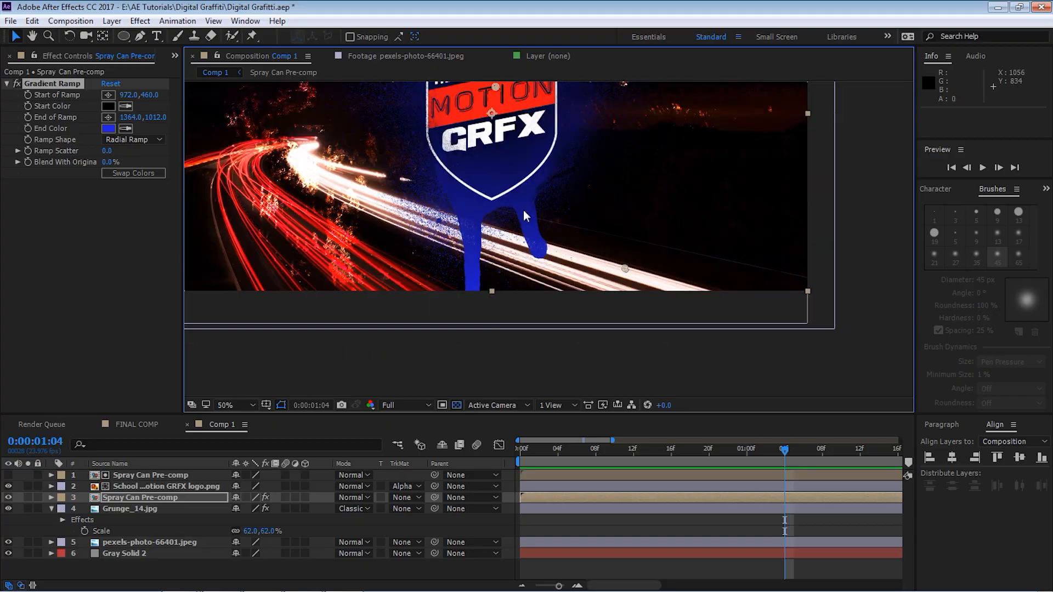
{"action": "key", "text": "comma"}
{"action": "left_click_drag", "start_coordinate": [597, 457], "coordinate": [680, 450]}
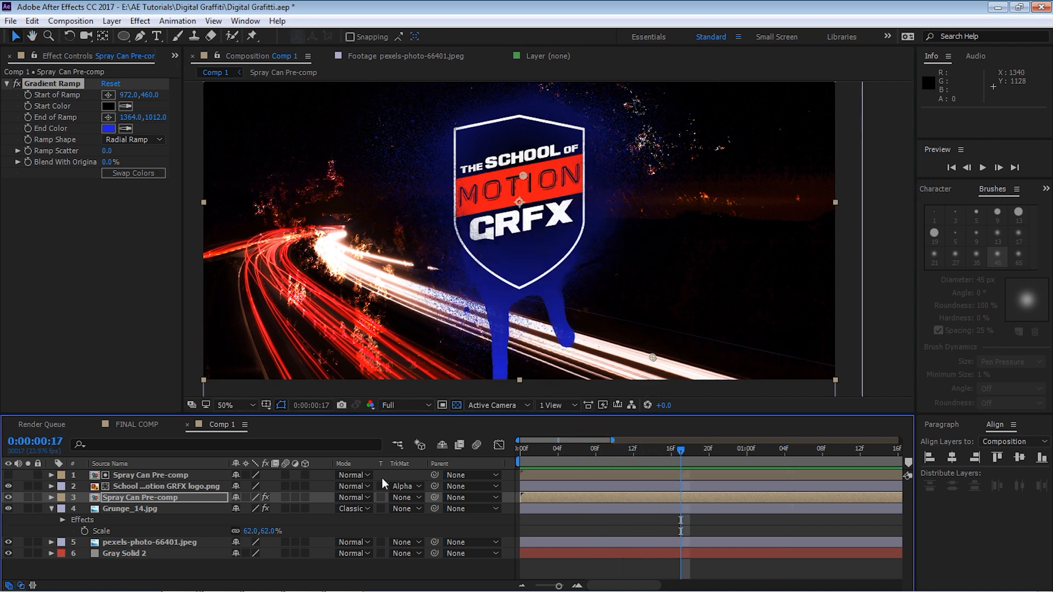
Apply a Liquify effect to the lower Spray Can Pre-comp and set the warp tool's Brush Size to 40
{"action": "left_click", "coordinate": [160, 496]}
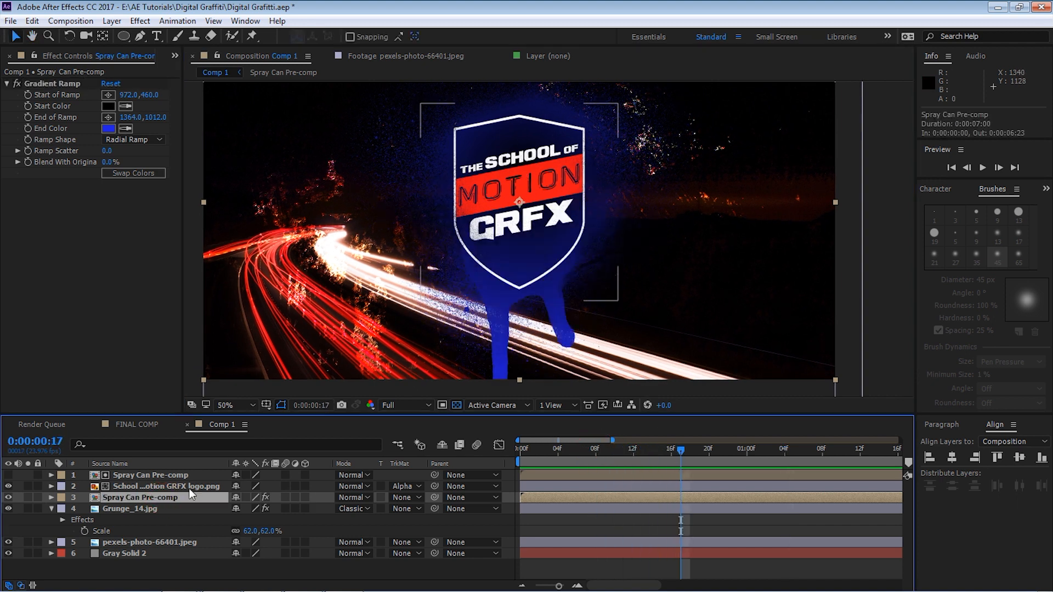
{"action": "left_click", "coordinate": [140, 21]}
{"action": "mouse_move", "coordinate": [127, 215]}
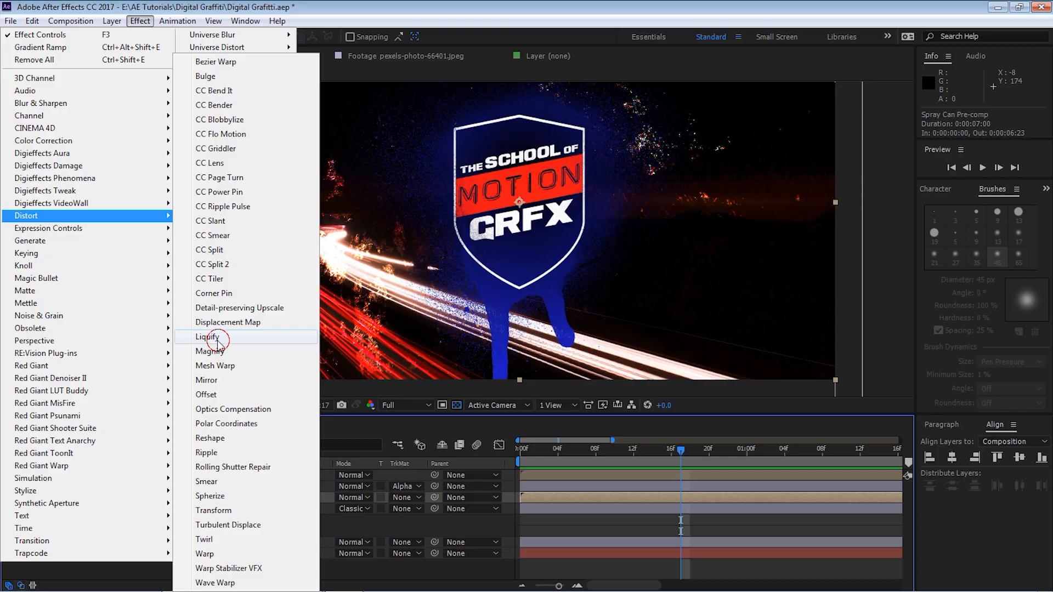
{"action": "left_click", "coordinate": [216, 338]}
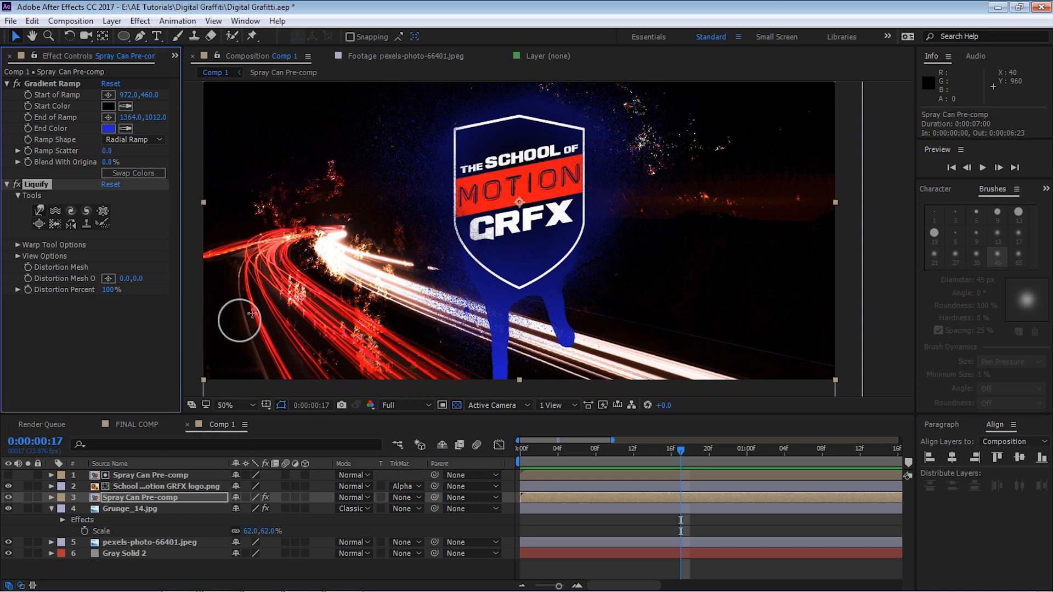
{"action": "left_click", "coordinate": [72, 224]}
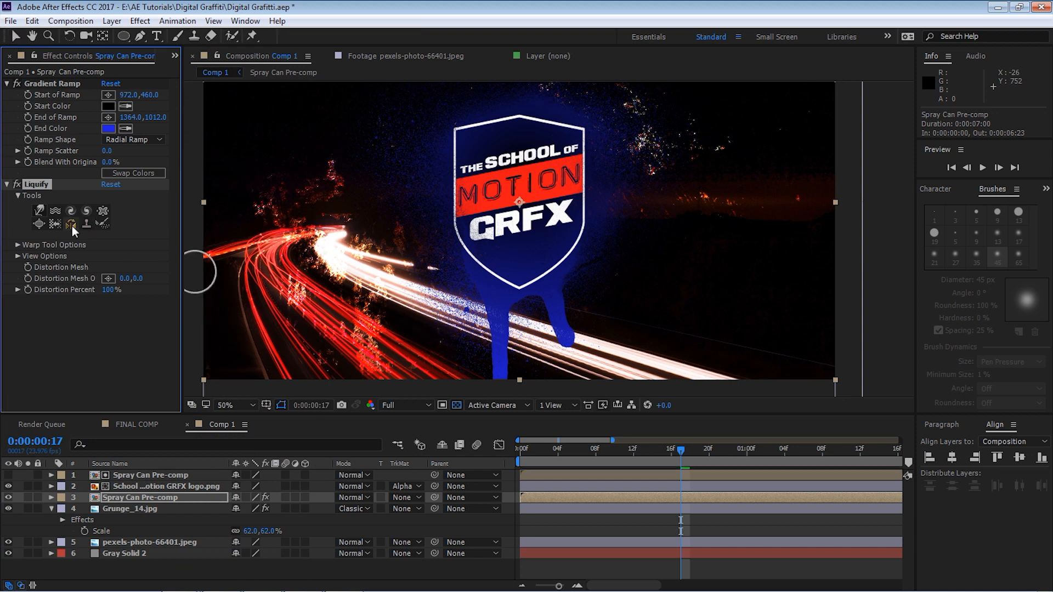
{"action": "left_click", "coordinate": [18, 245]}
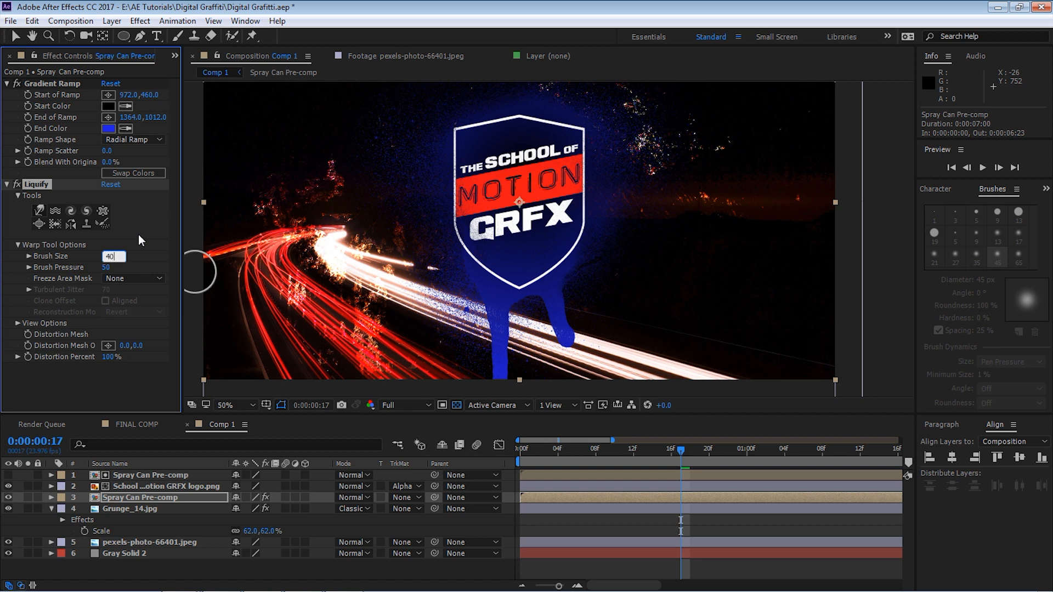
{"action": "key", "text": "Return"}
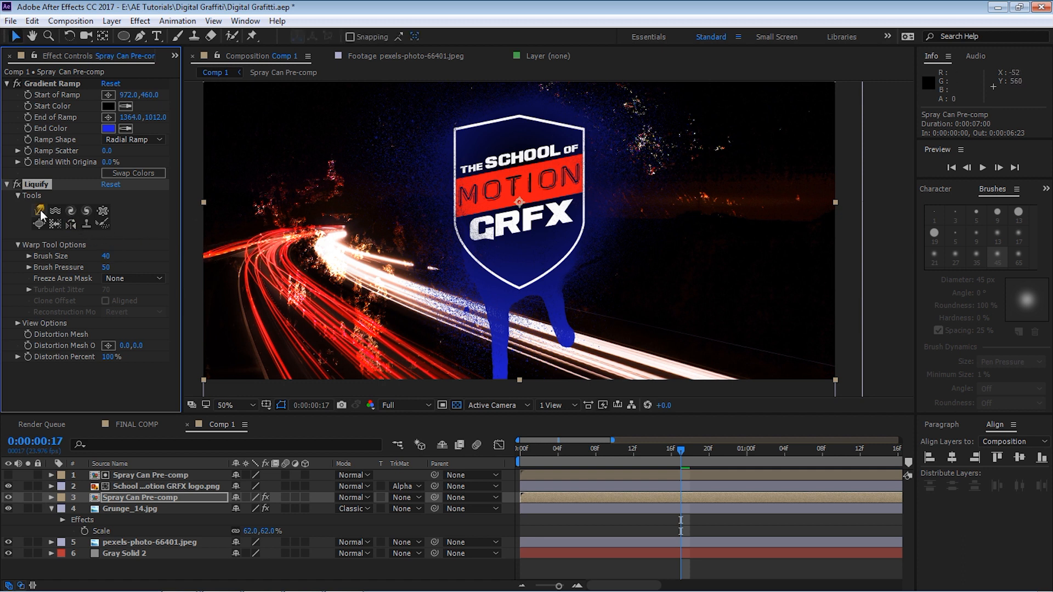
Start keyframing Liquify's Distortion Mesh on the lower Spray Can Pre-comp at 0:00:00:16 and reveal its keyframe in the timeline
{"action": "left_click_drag", "start_coordinate": [550, 322], "coordinate": [541, 247]}
{"action": "left_click_drag", "start_coordinate": [599, 458], "coordinate": [676, 458]}
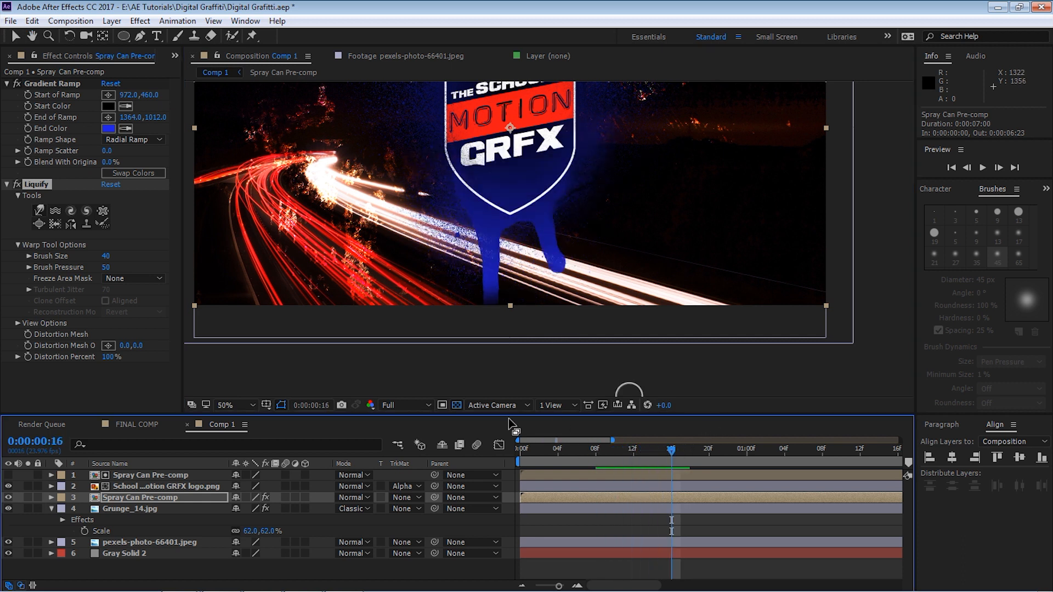
{"action": "left_click", "coordinate": [27, 334]}
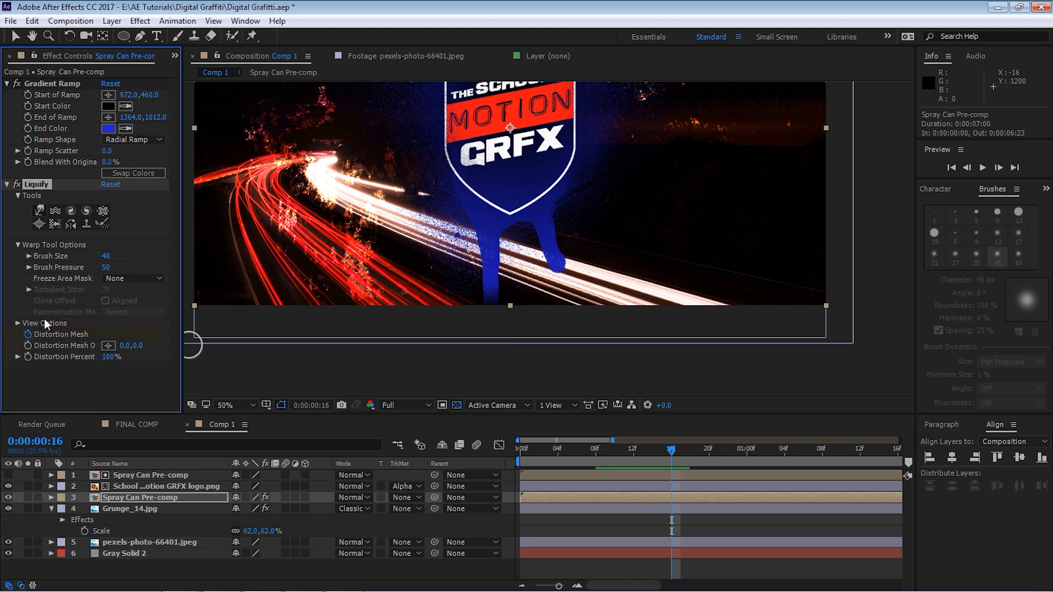
{"action": "key", "text": "u"}
At 0:00:03:00, smear both paint drips below the logo downward with Liquify's Warp tool to lengthen them
{"action": "left_click_drag", "start_coordinate": [613, 440], "coordinate": [888, 451]}
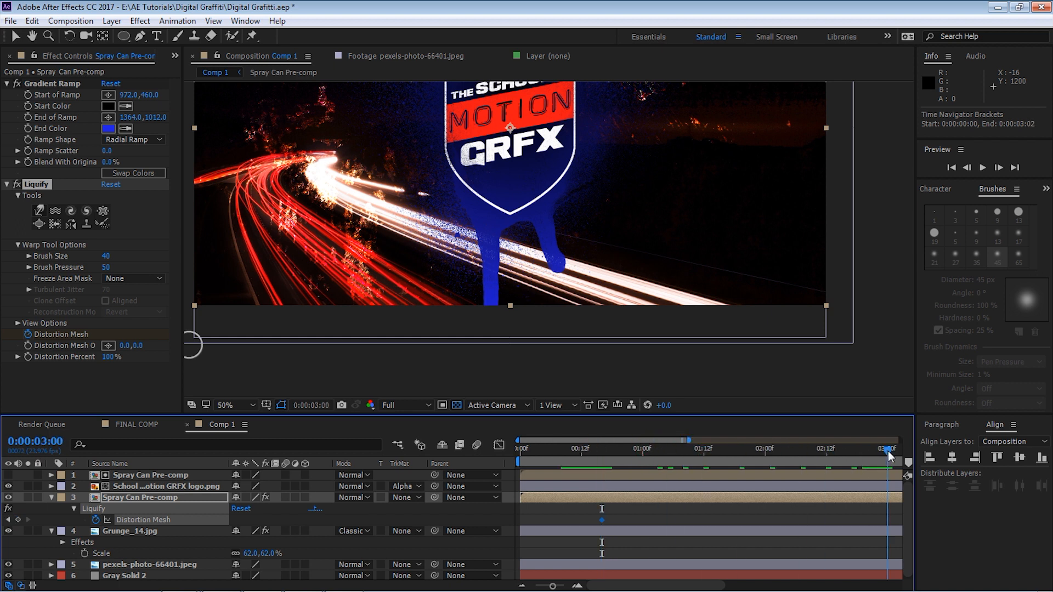
{"action": "key", "text": "slash"}
{"action": "left_click_drag", "start_coordinate": [669, 313], "coordinate": [649, 221]}
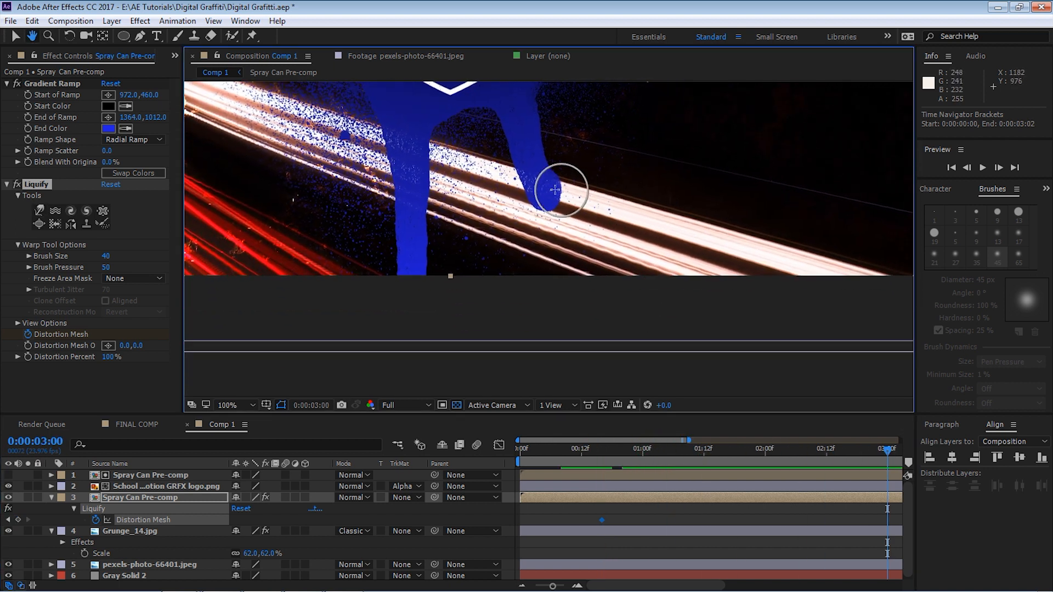
{"action": "left_click_drag", "start_coordinate": [532, 167], "coordinate": [566, 257]}
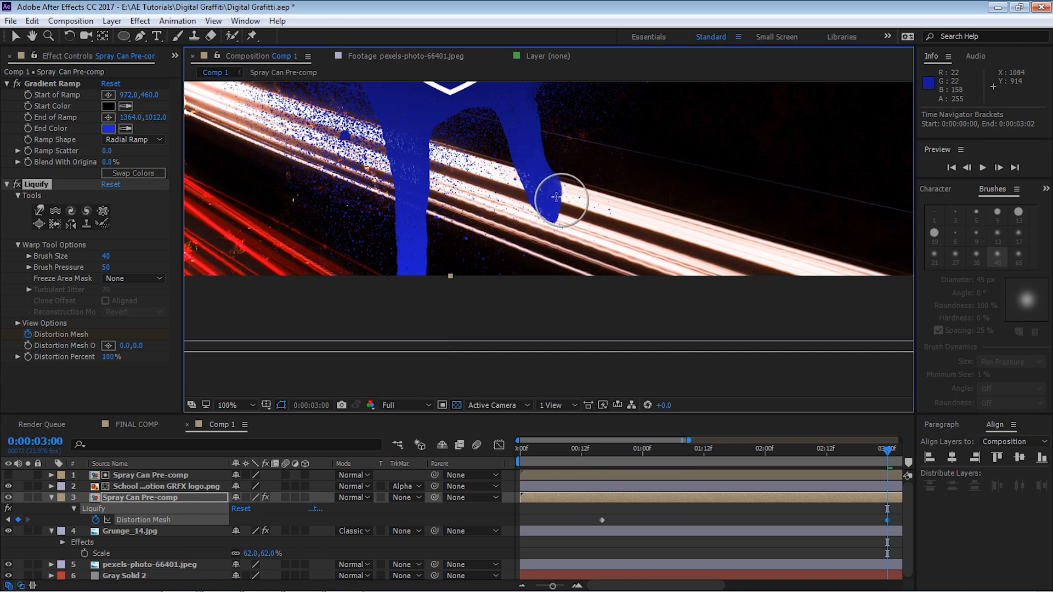
{"action": "left_click_drag", "start_coordinate": [557, 210], "coordinate": [578, 282]}
{"action": "left_click_drag", "start_coordinate": [555, 219], "coordinate": [570, 282]}
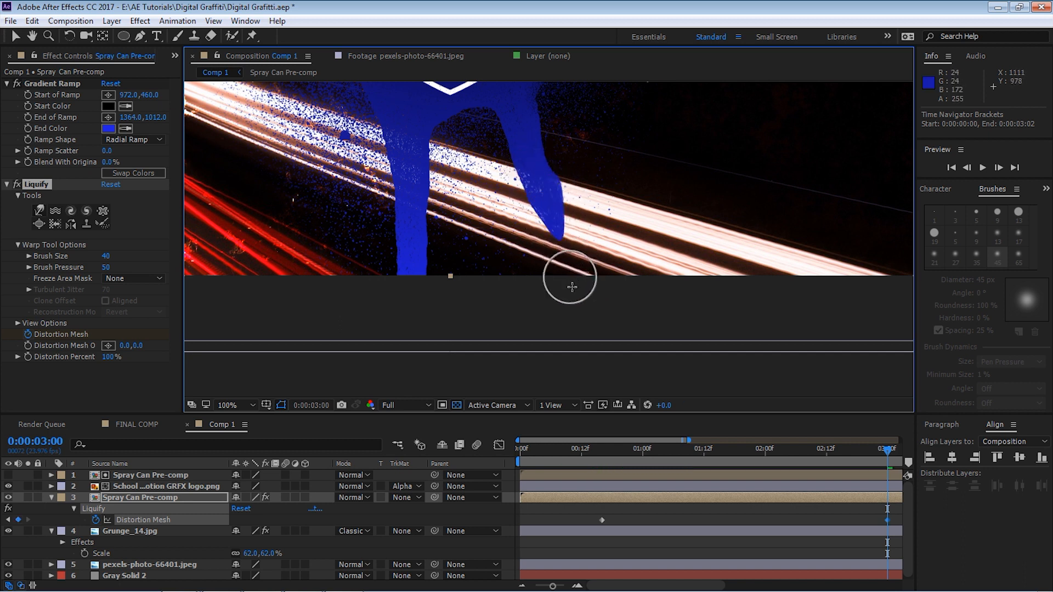
{"action": "left_click_drag", "start_coordinate": [540, 208], "coordinate": [562, 274]}
{"action": "left_click_drag", "start_coordinate": [562, 224], "coordinate": [574, 247]}
{"action": "left_click_drag", "start_coordinate": [407, 176], "coordinate": [422, 357]}
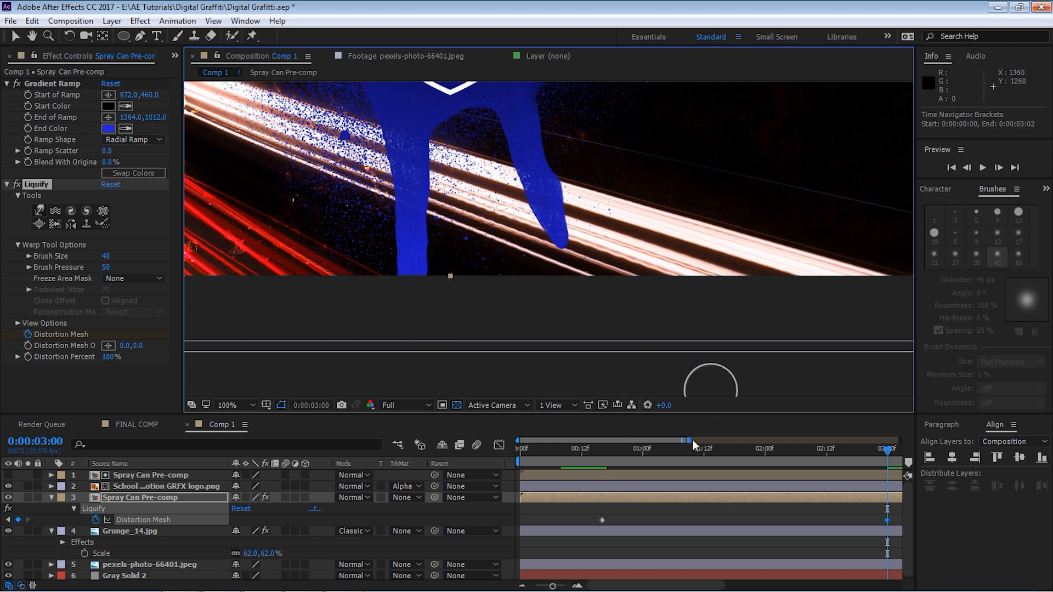
Preview the animation from the start and examine the movement of the lengthening drips, both up close and across the whole frame
{"action": "left_click_drag", "start_coordinate": [689, 440], "coordinate": [794, 440]}
{"action": "left_click_drag", "start_coordinate": [540, 455], "coordinate": [501, 459]}
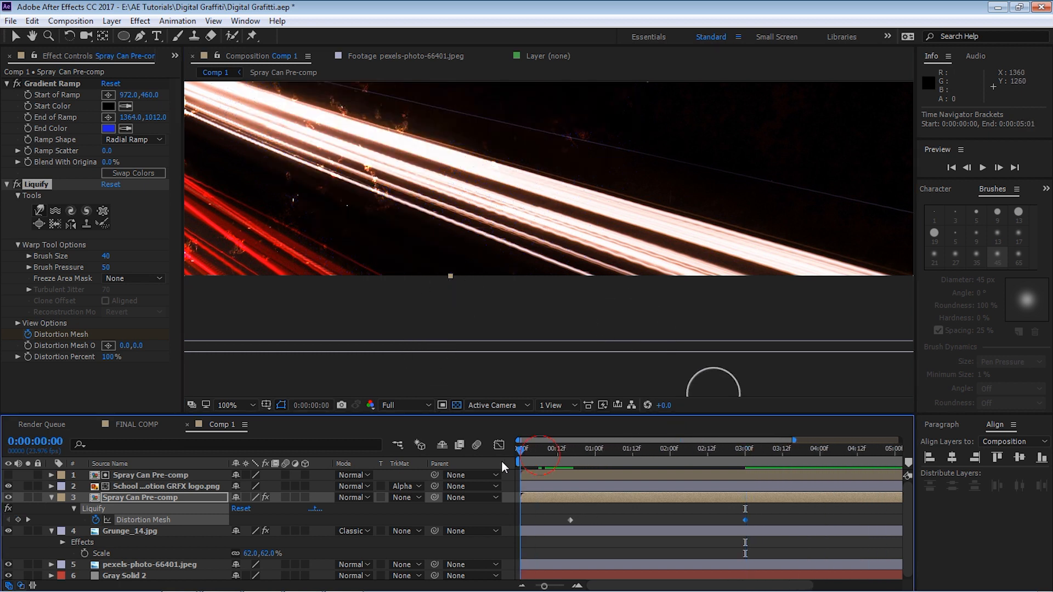
{"action": "scroll", "coordinate": [527, 403], "scroll_direction": "down", "scroll_amount": 1}
{"action": "key", "text": "space"}
{"action": "left_click_drag", "start_coordinate": [571, 206], "coordinate": [628, 333]}
{"action": "key", "text": "space"}
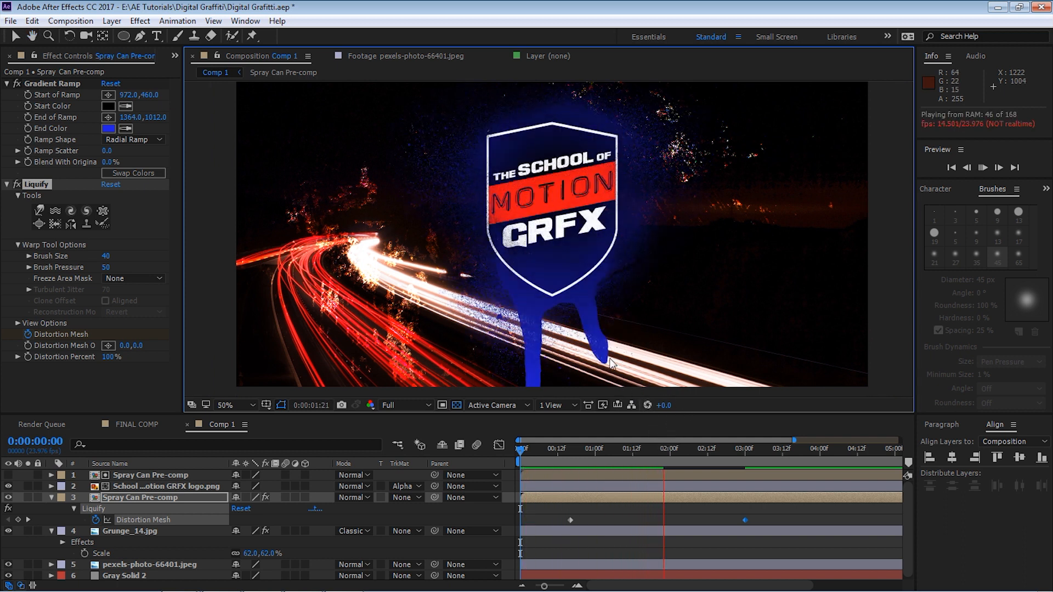
{"action": "scroll", "coordinate": [685, 354], "scroll_direction": "up", "scroll_amount": 3}
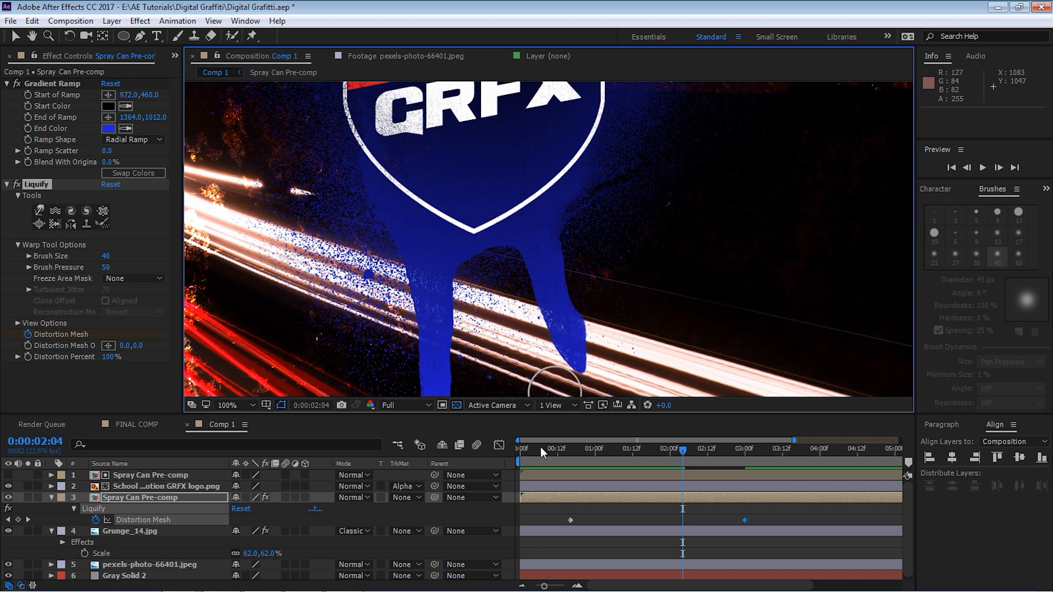
{"action": "key", "text": "space"}
{"action": "key", "text": "space"}
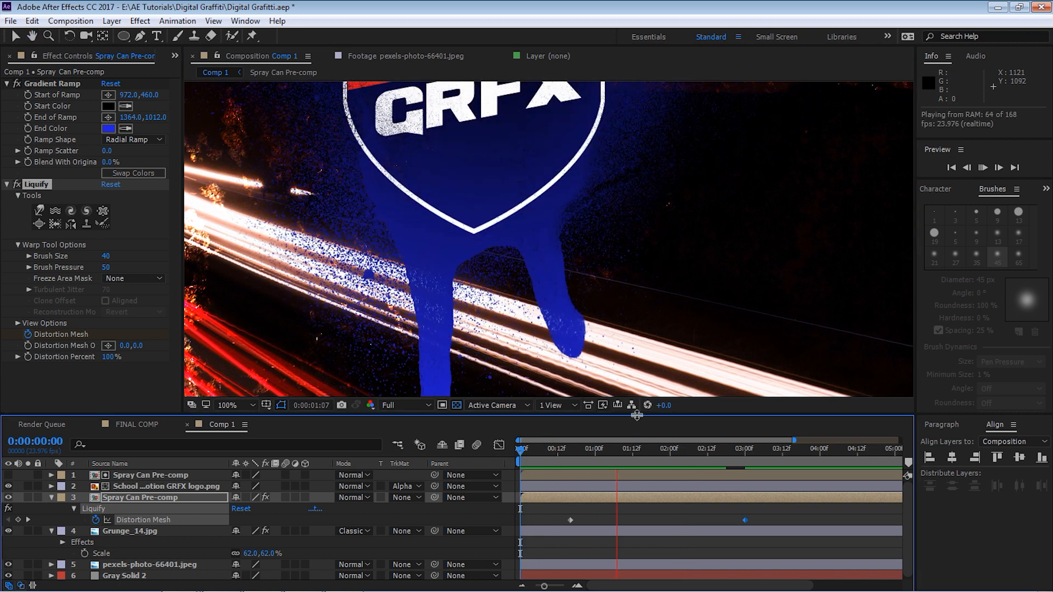
{"action": "key", "text": "space"}
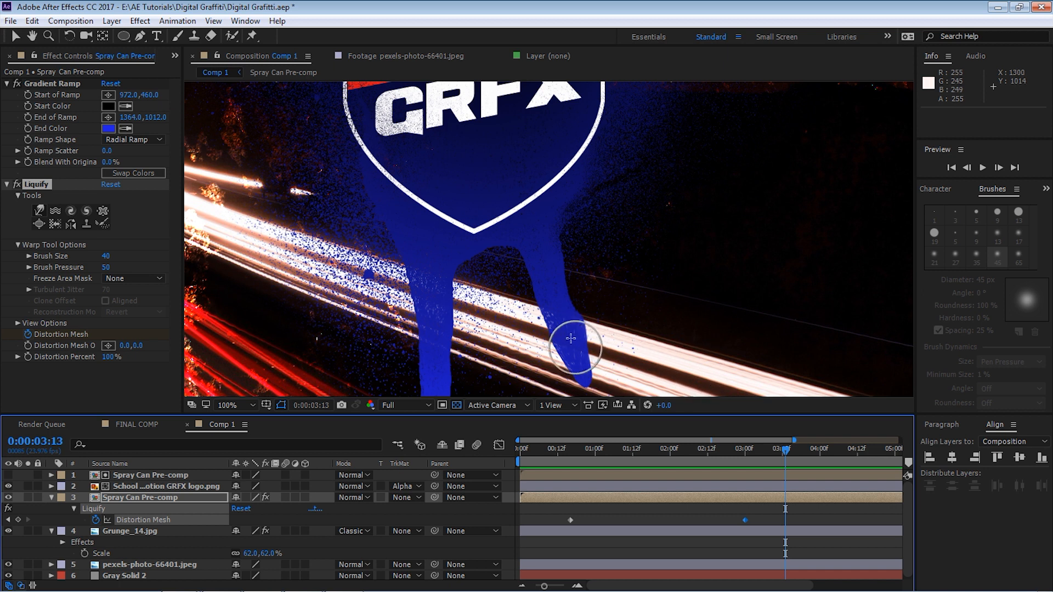
{"action": "key", "text": "space"}
{"action": "left_click_drag", "start_coordinate": [605, 364], "coordinate": [594, 315]}
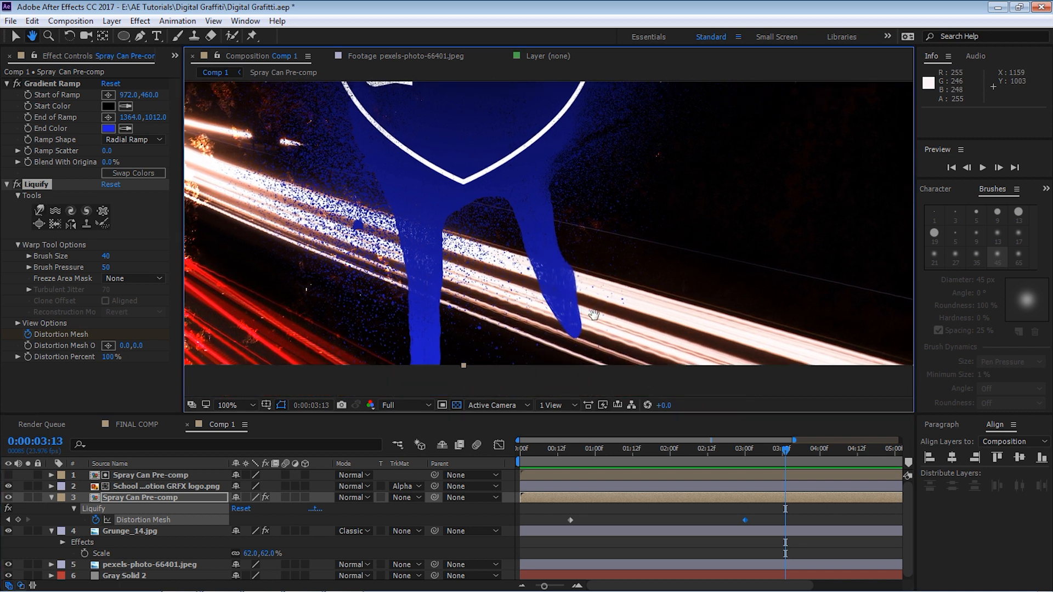
{"action": "left_click_drag", "start_coordinate": [551, 449], "coordinate": [513, 452]}
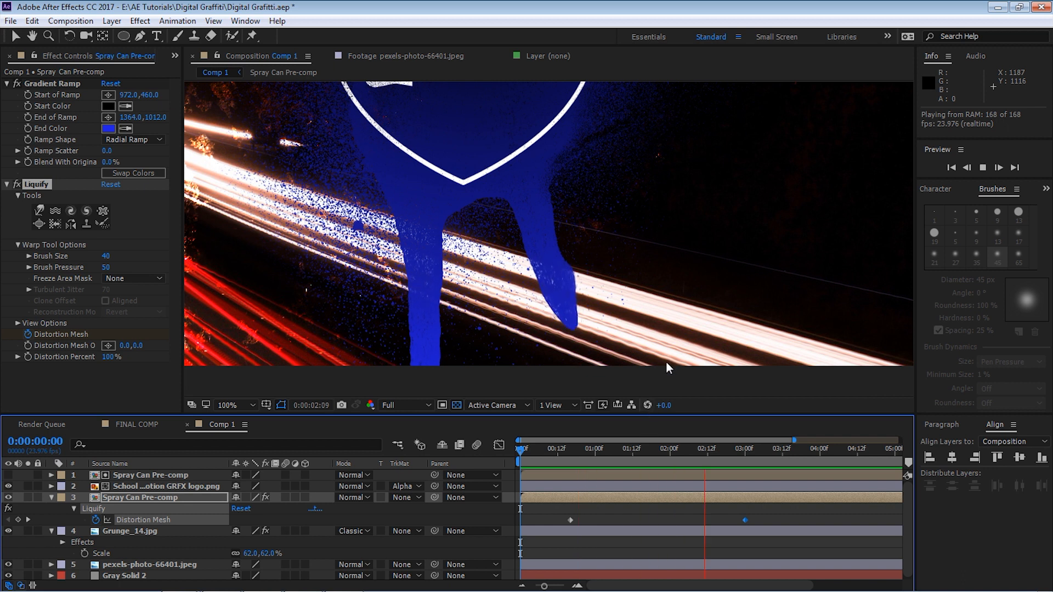
{"action": "key", "text": "space"}
{"action": "scroll", "coordinate": [673, 343], "scroll_direction": "down", "scroll_amount": 1}
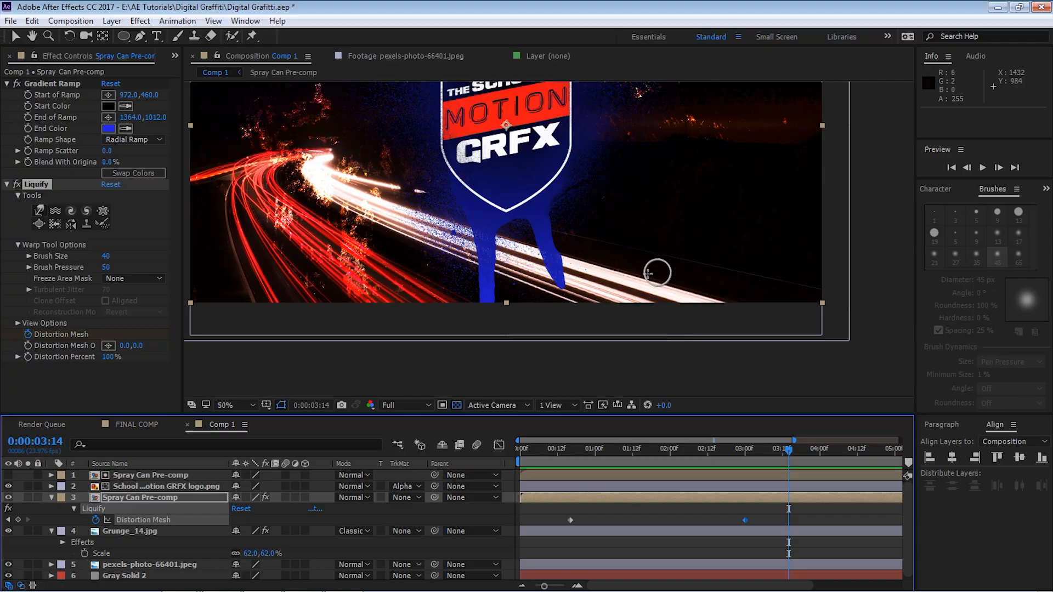
{"action": "left_click_drag", "start_coordinate": [636, 257], "coordinate": [678, 323]}
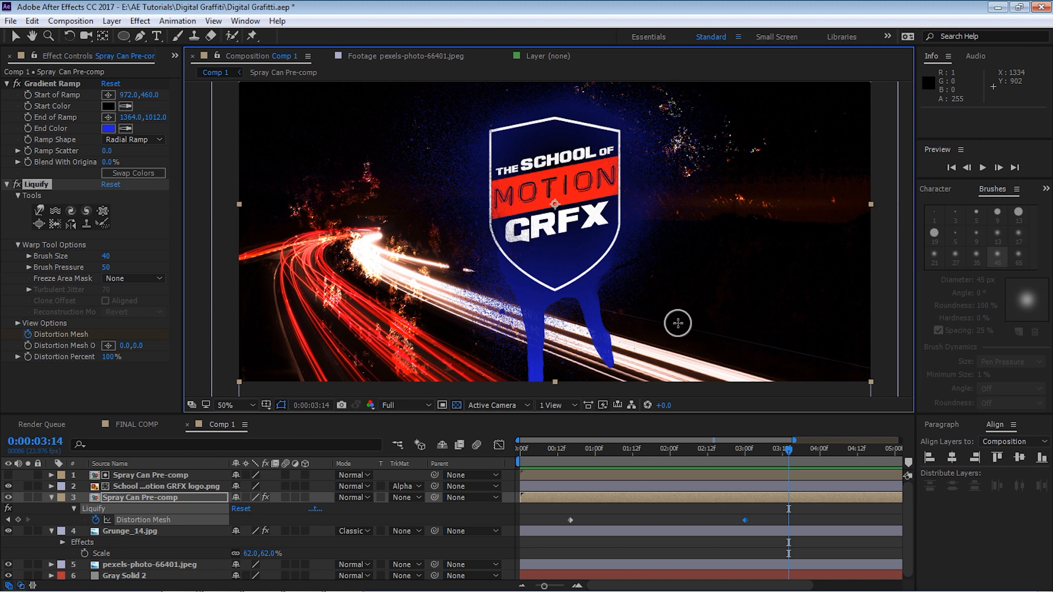
Add Spray Can SFX.m4a from the _TUTORIAL folder to Comp 1 as the bottom layer
{"action": "mouse_move", "coordinate": [551, 457]}
{"action": "left_mouse_down"}
{"action": "mouse_move", "coordinate": [524, 450]}
{"action": "mouse_move", "coordinate": [563, 448]}
{"action": "left_mouse_up"}
{"action": "left_click", "coordinate": [175, 55]}
{"action": "left_click", "coordinate": [192, 69]}
{"action": "left_click", "coordinate": [18, 187]}
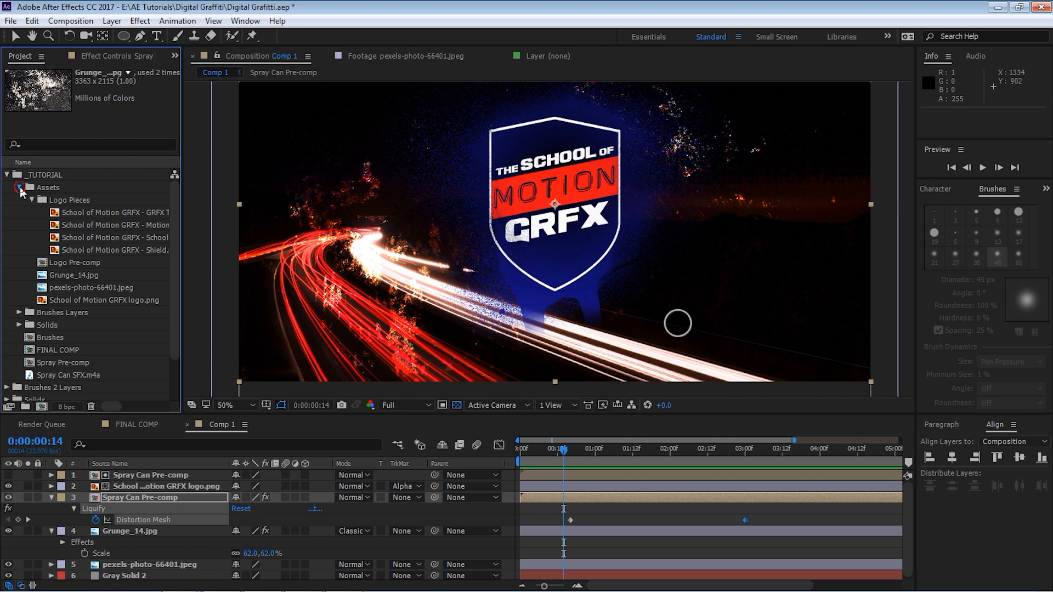
{"action": "left_click", "coordinate": [20, 187]}
{"action": "left_click", "coordinate": [82, 264]}
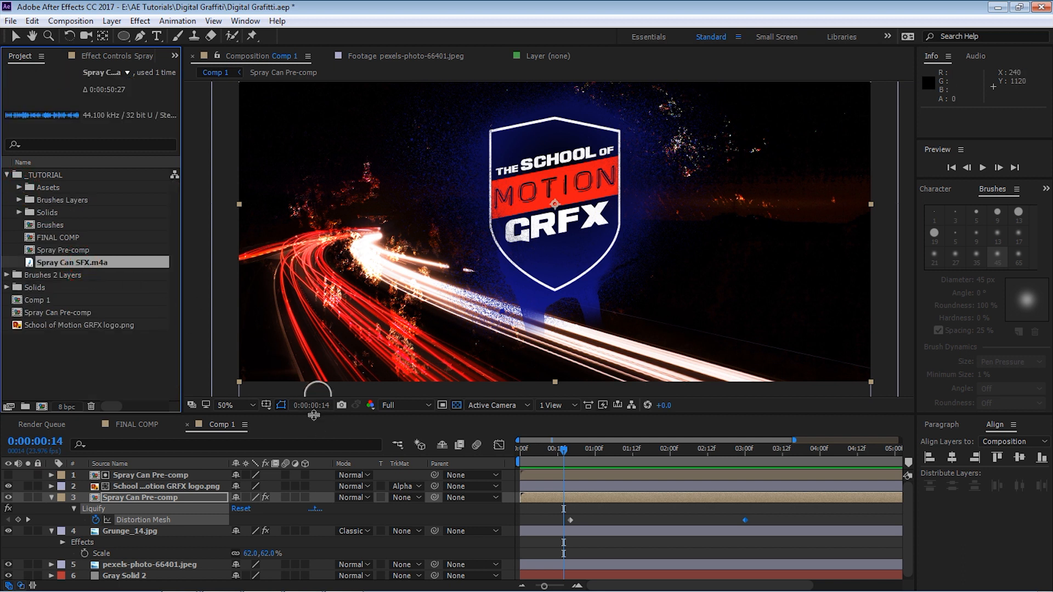
{"action": "left_click_drag", "start_coordinate": [313, 415], "coordinate": [313, 346]}
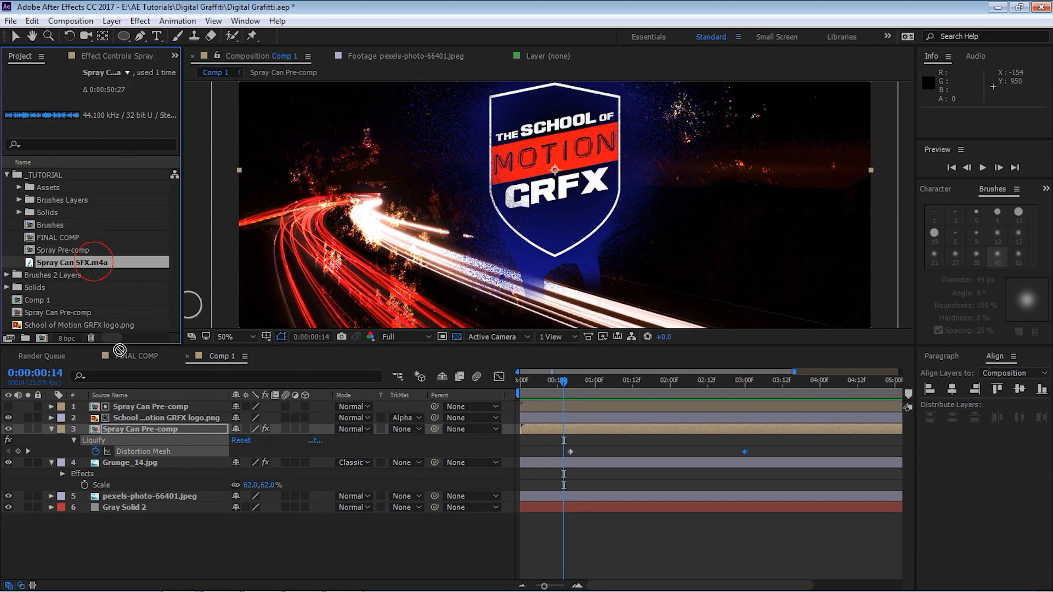
{"action": "left_click_drag", "start_coordinate": [120, 350], "coordinate": [156, 523]}
Show the Spray Can SFX.m4a waveform, slide the layer earlier to line the spray sound up with the logo reveal, and preview it
{"action": "key", "text": "l"}
{"action": "key", "text": "l"}
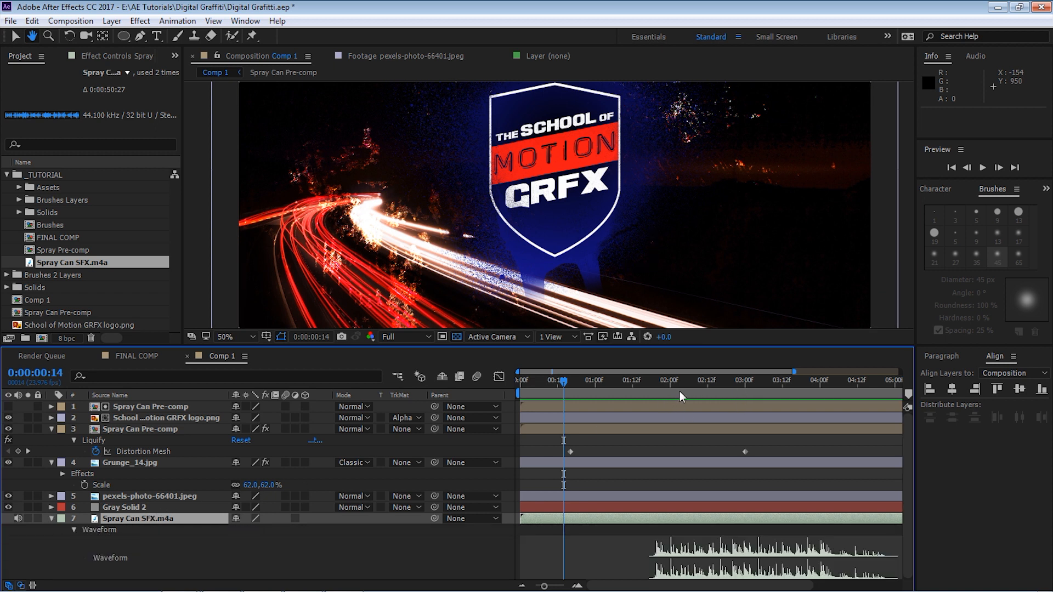
{"action": "left_click", "coordinate": [652, 383]}
{"action": "left_click_drag", "start_coordinate": [827, 518], "coordinate": [586, 537]}
{"action": "left_click_drag", "start_coordinate": [867, 518], "coordinate": [532, 537]}
{"action": "left_click_drag", "start_coordinate": [602, 523], "coordinate": [598, 522]}
{"action": "key", "text": "Home"}
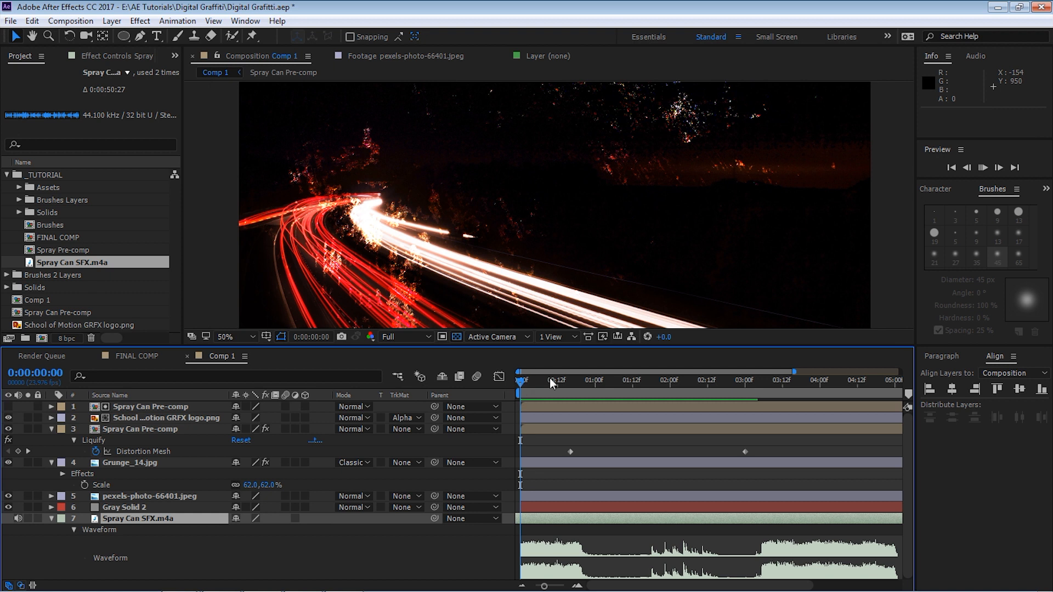
{"action": "key", "text": "space"}
{"action": "key", "text": "space"}
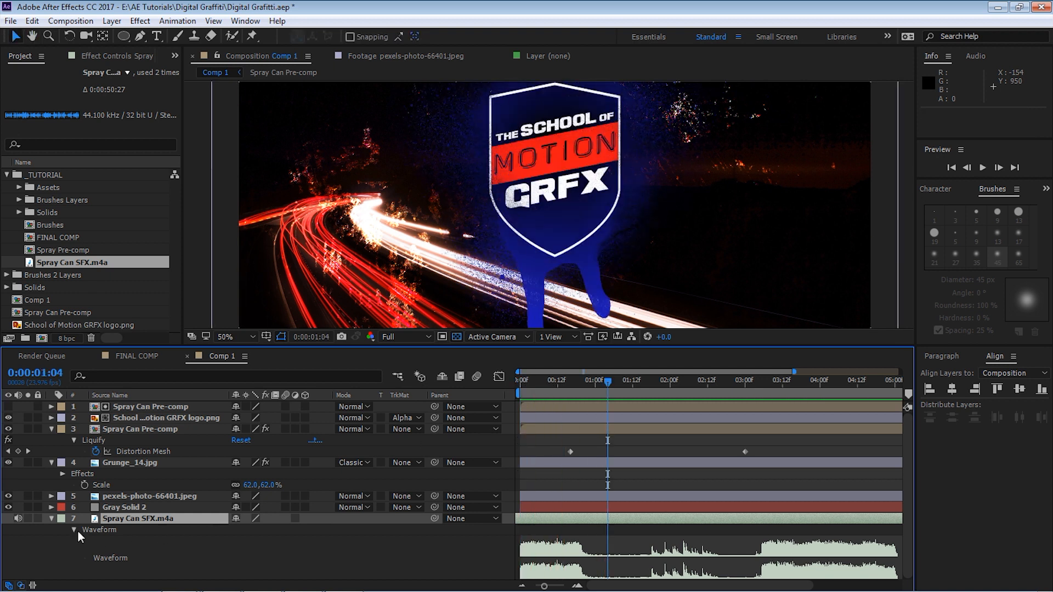
Set the Audio Levels of Spray Can SFX.m4a to -12 dB
{"action": "left_click", "coordinate": [74, 530]}
{"action": "left_click", "coordinate": [50, 518]}
{"action": "left_click", "coordinate": [51, 518]}
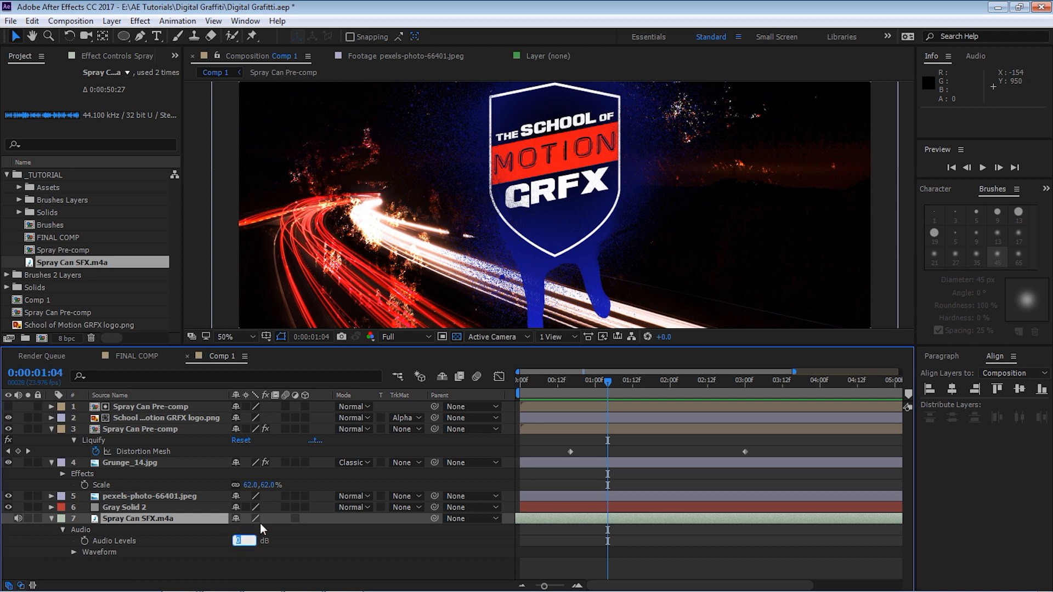
{"action": "type", "text": "2"}
{"action": "key", "text": "Return"}
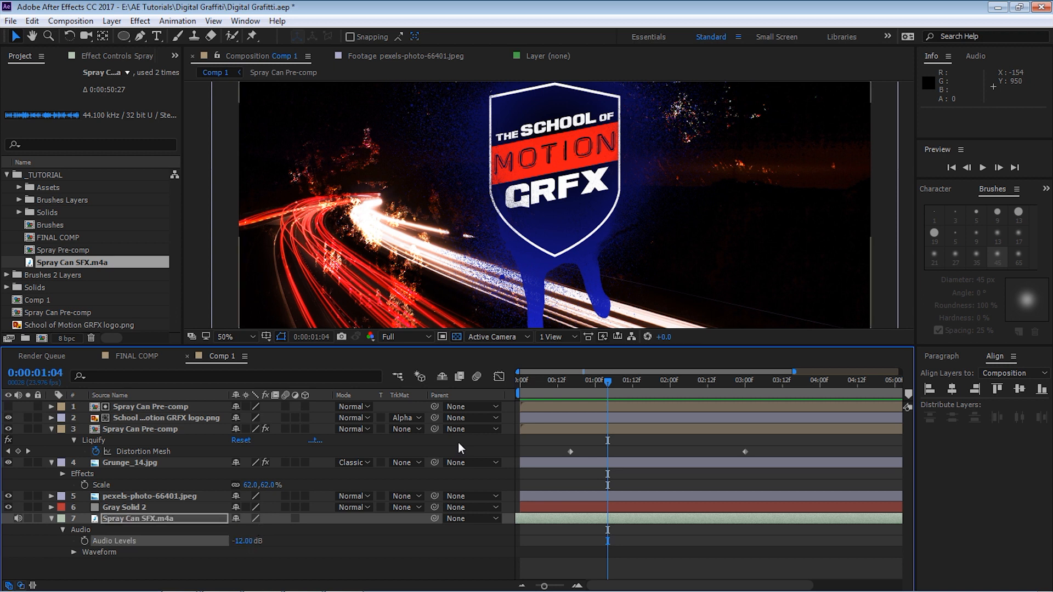
Trim the end of Spray Can SFX.m4a at 0:00:03:02, preview the animation with sound, and return to the first frame
{"action": "key", "text": "l"}
{"action": "key", "text": "l"}
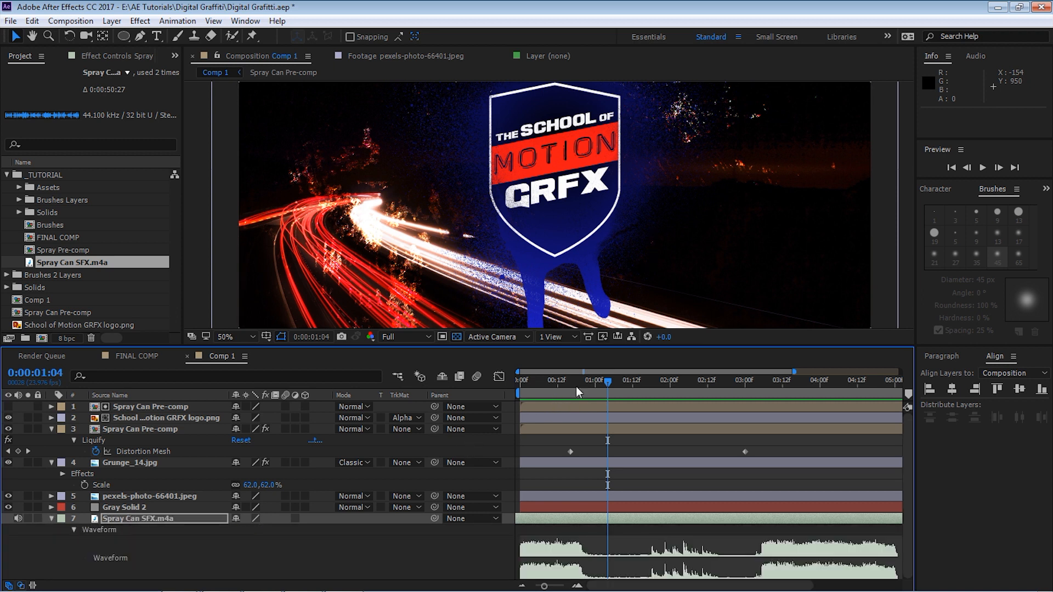
{"action": "left_click_drag", "start_coordinate": [748, 387], "coordinate": [751, 387]}
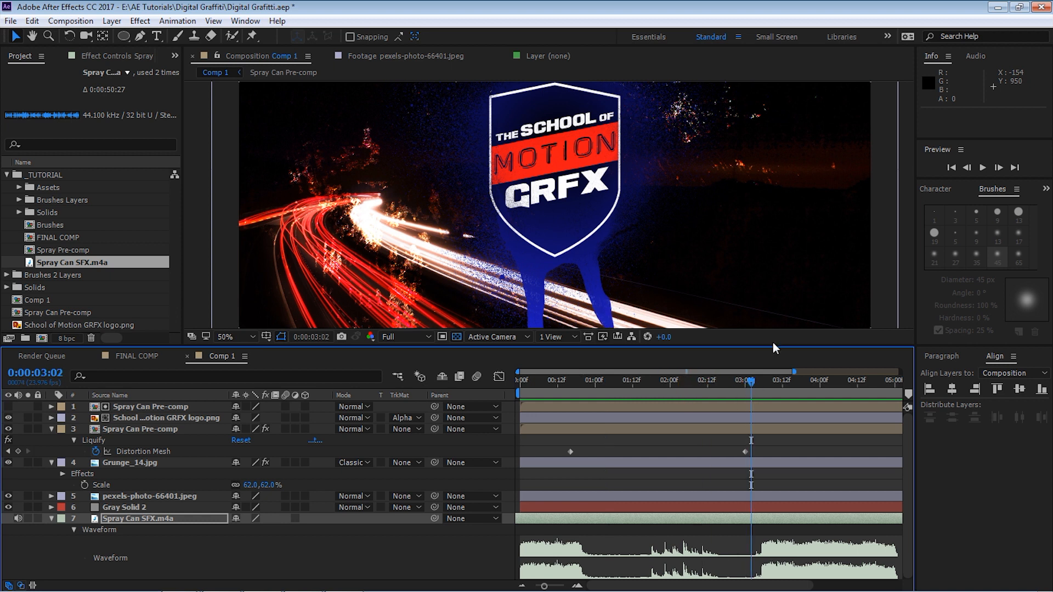
{"action": "key", "text": "alt+]"}
{"action": "key", "text": "space"}
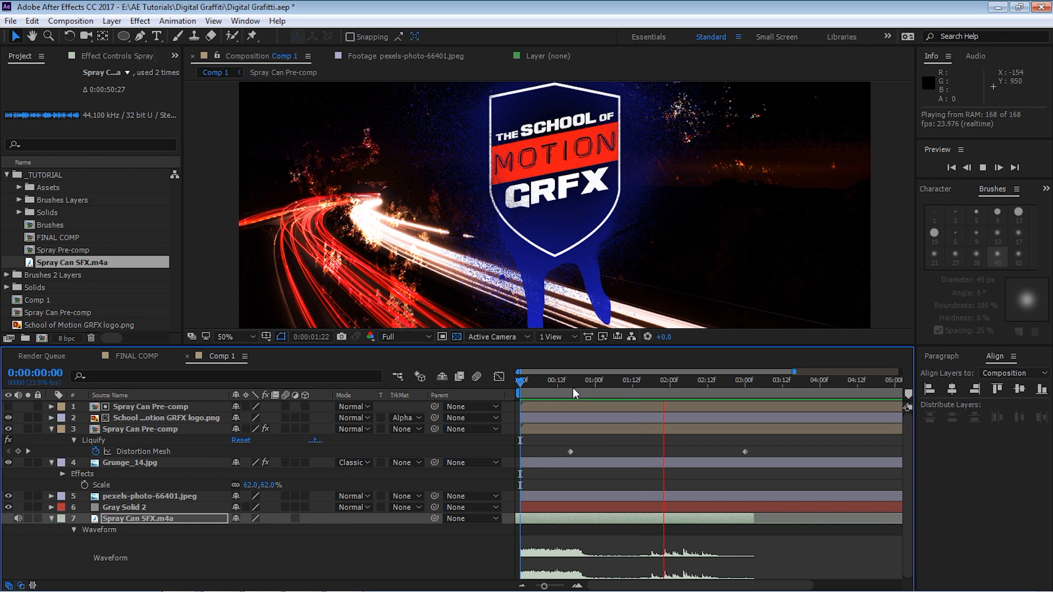
{"action": "key", "text": "space"}
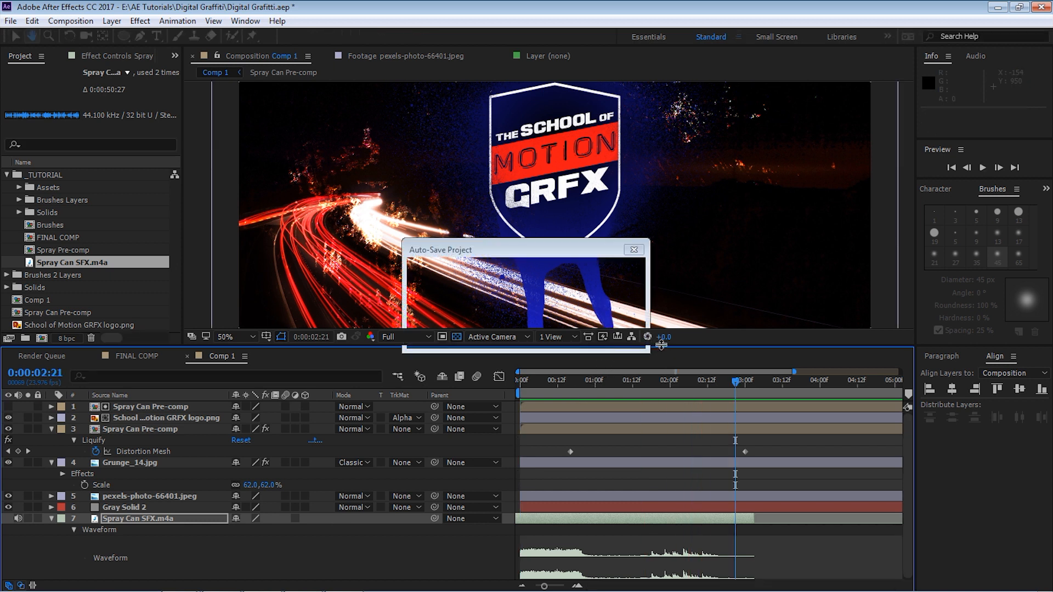
{"action": "left_click_drag", "start_coordinate": [663, 346], "coordinate": [671, 411]}
{"action": "key", "text": "Home"}
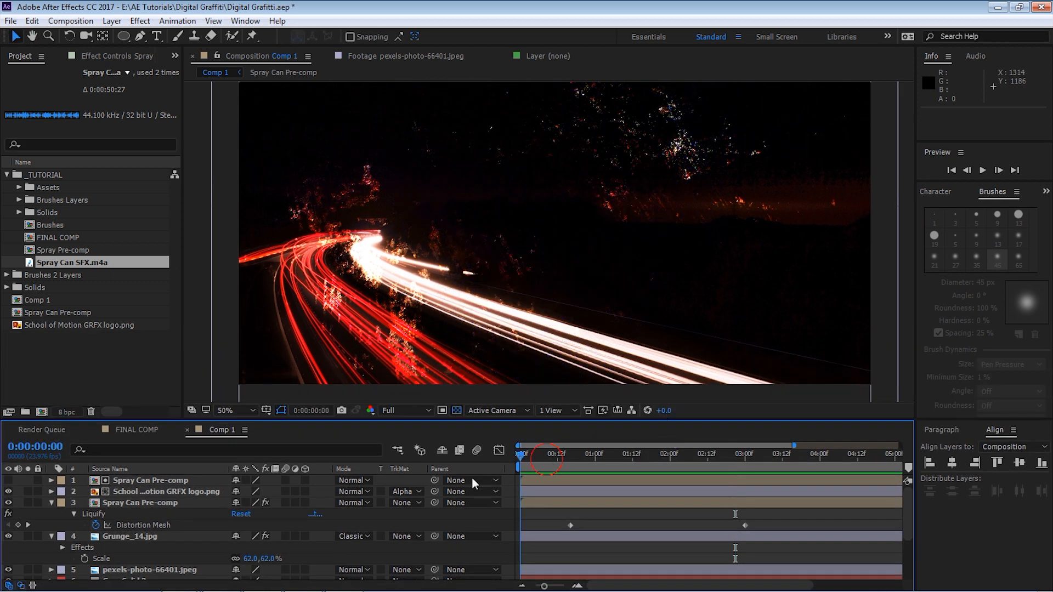